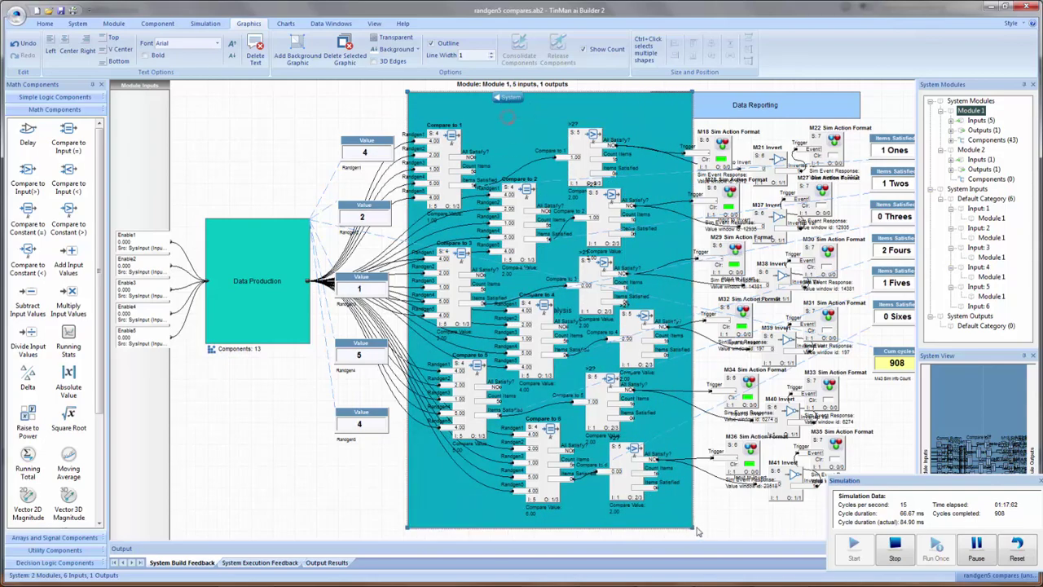
- Consolidate the compare components inside the large teal background graphic into that graphic
right_click(671, 519)
click(758, 413)
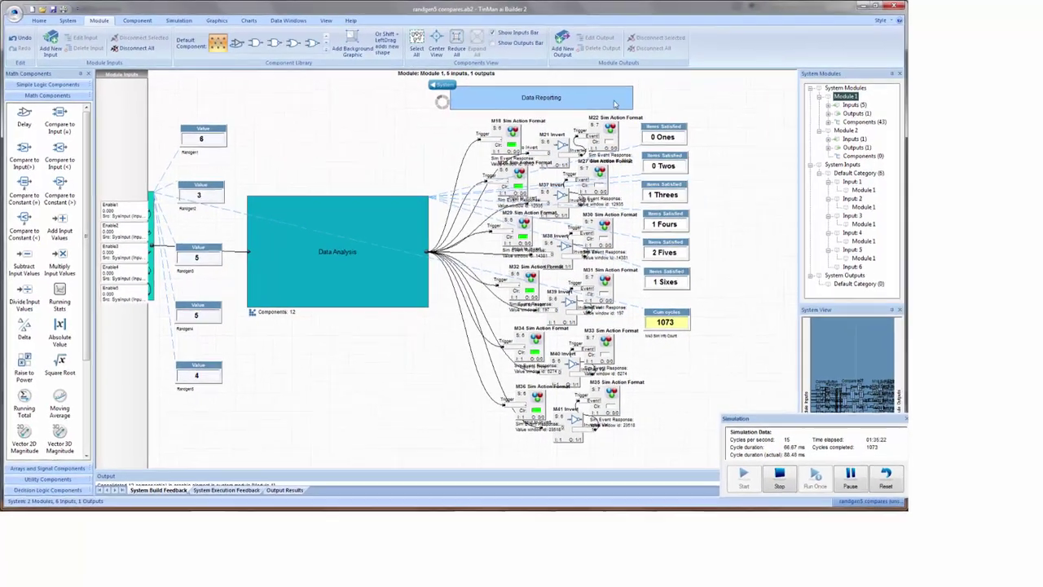
- Reposition the M12 Signal FFT chart beside its component and start the simulation
drag(765, 200, 777, 182)
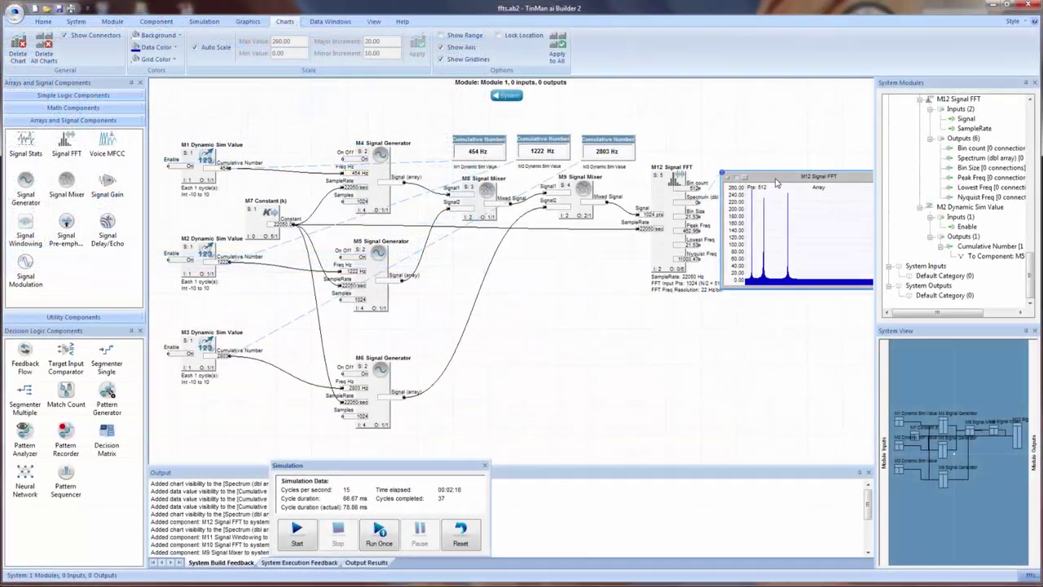
click(658, 305)
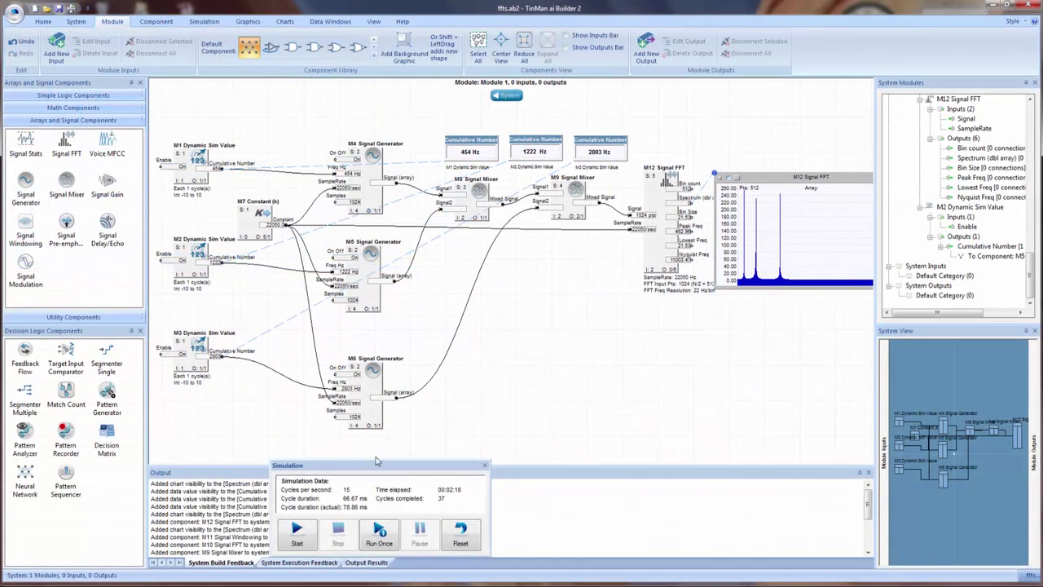
click(293, 544)
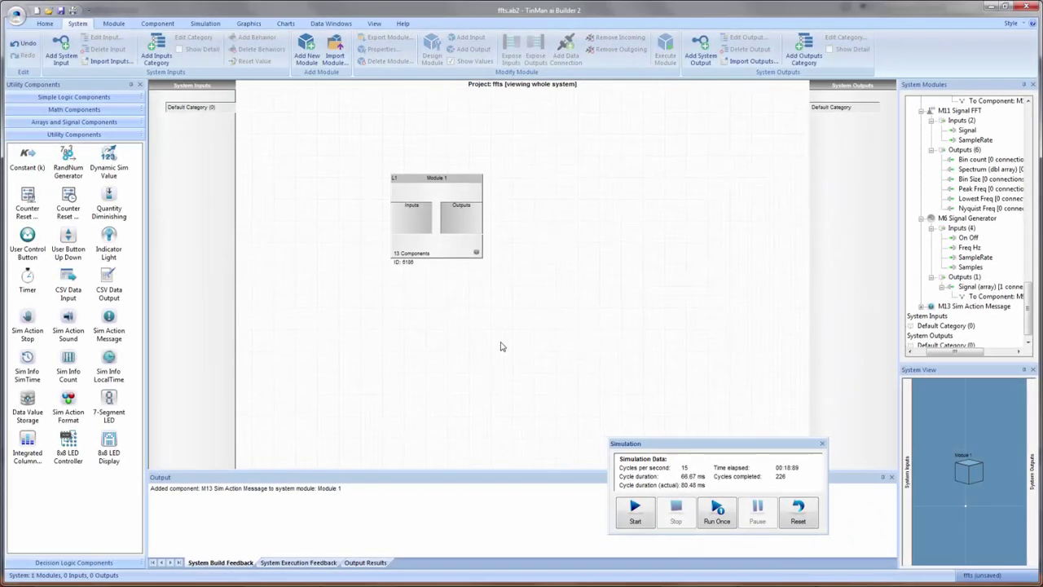
- Move the Module 1 block toward the middle of the system canvas
drag(454, 261, 507, 274)
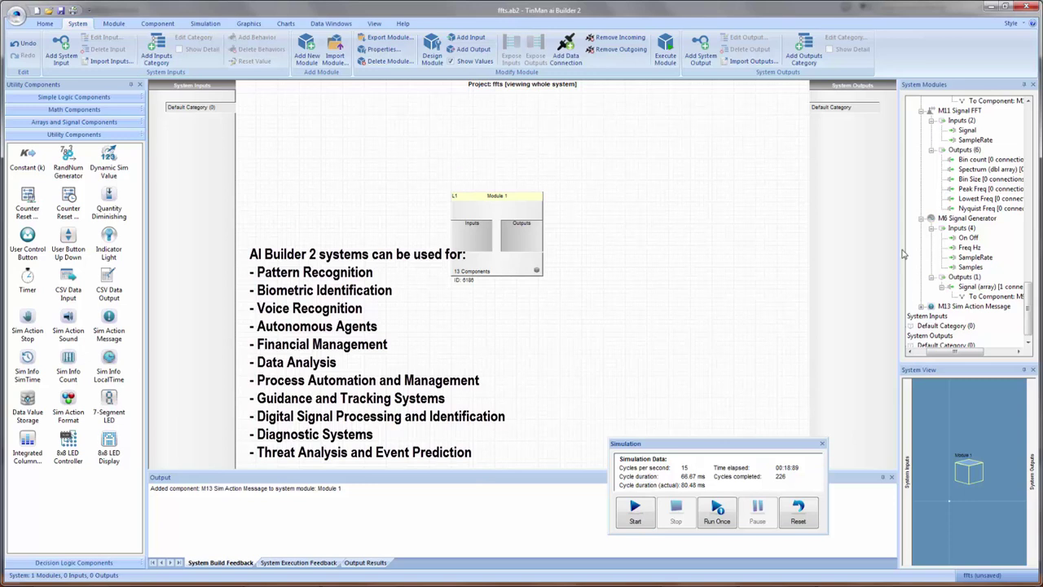
drag(472, 207, 491, 233)
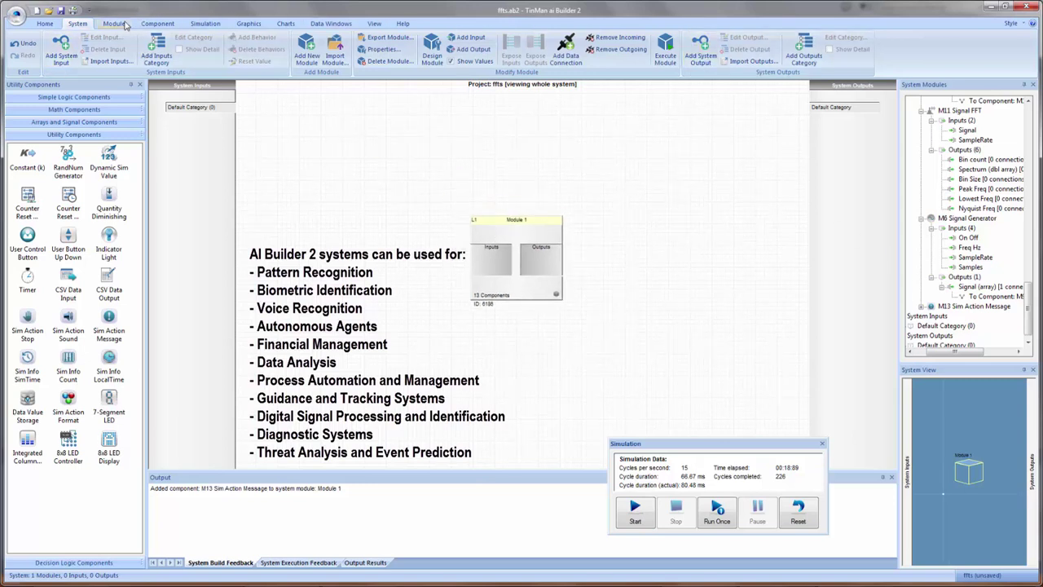
- Review the commands available for modules, simulation, components, graphics, charts, data windows, view and help, ending with the system commands
click(121, 23)
click(196, 26)
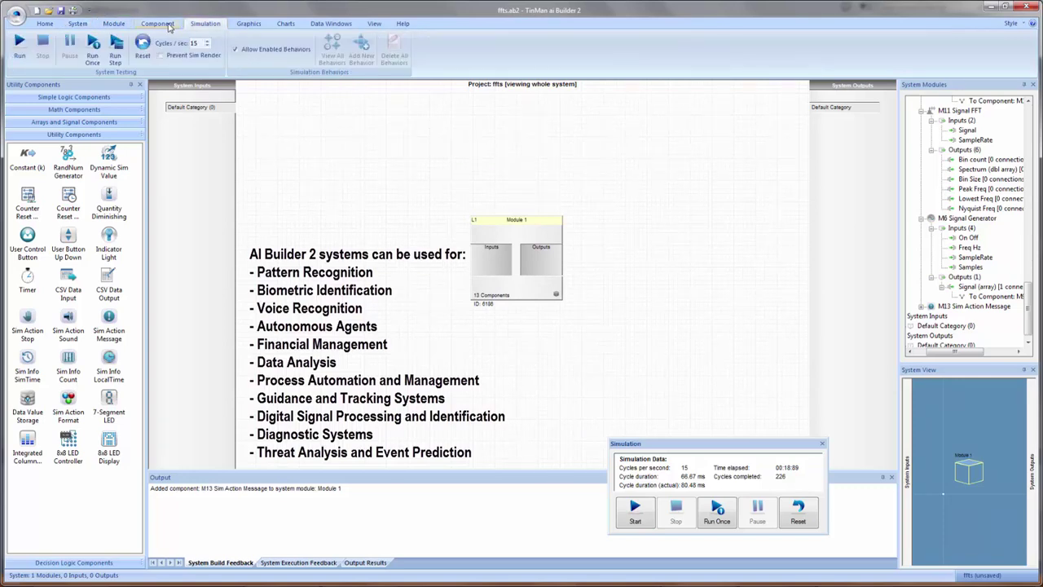
click(167, 25)
click(240, 23)
click(280, 24)
click(326, 23)
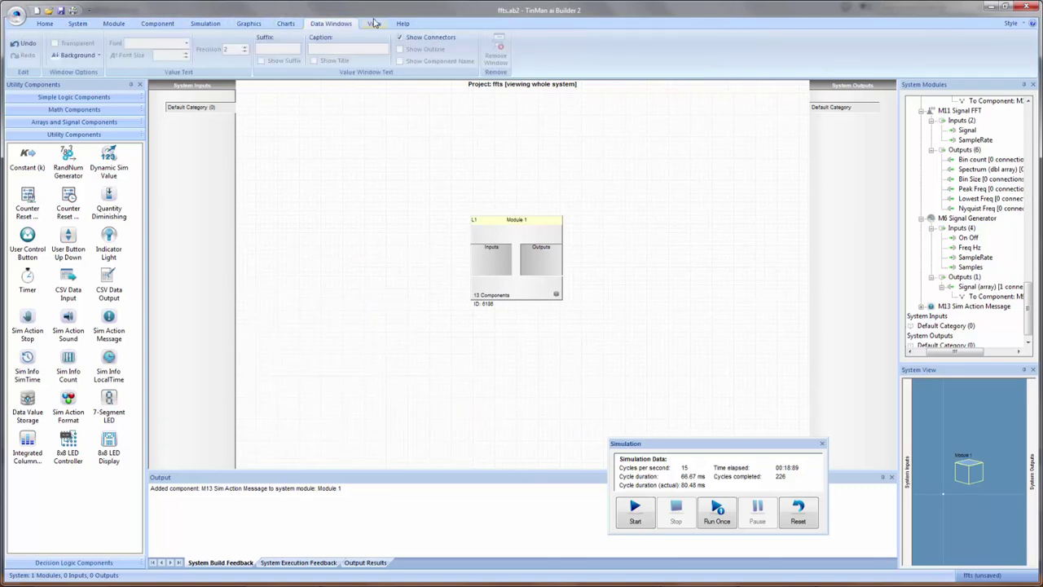
click(376, 23)
click(401, 23)
click(74, 24)
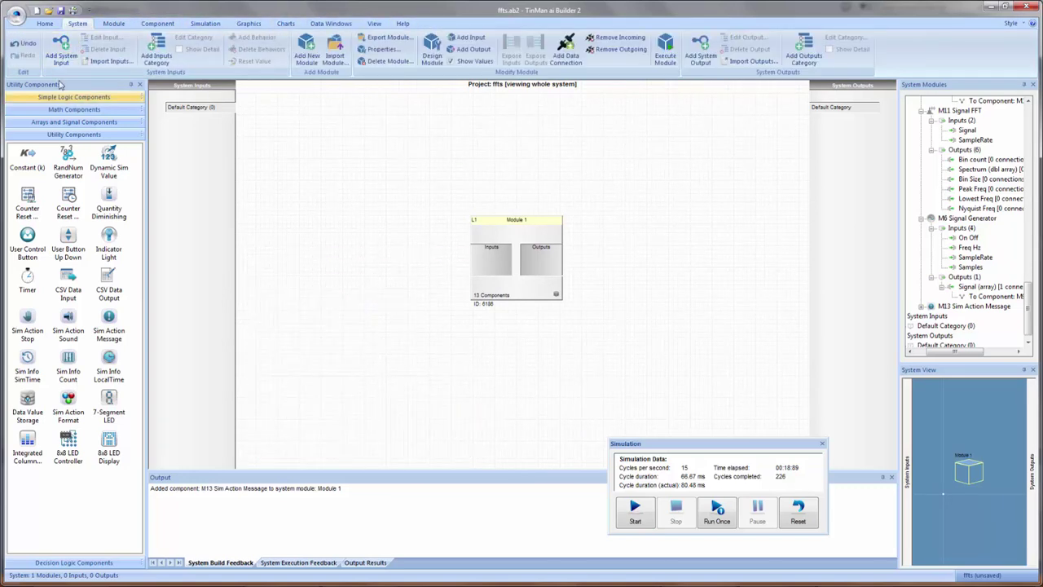
- Browse the Simple Logic, Math, Arrays and Signal, Utility and Decision Logic component palettes
click(124, 97)
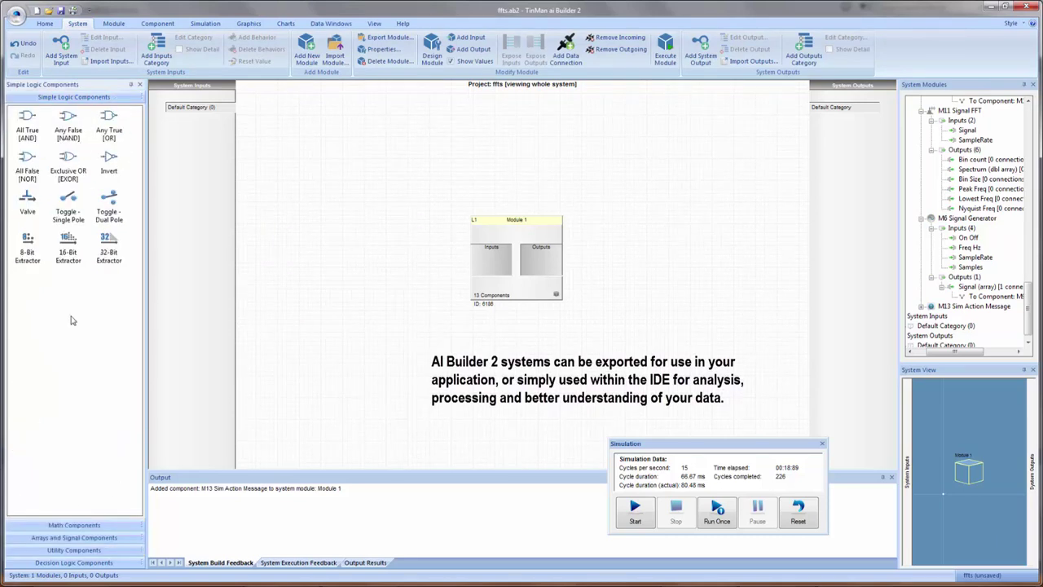
click(65, 524)
click(70, 538)
click(69, 551)
click(69, 560)
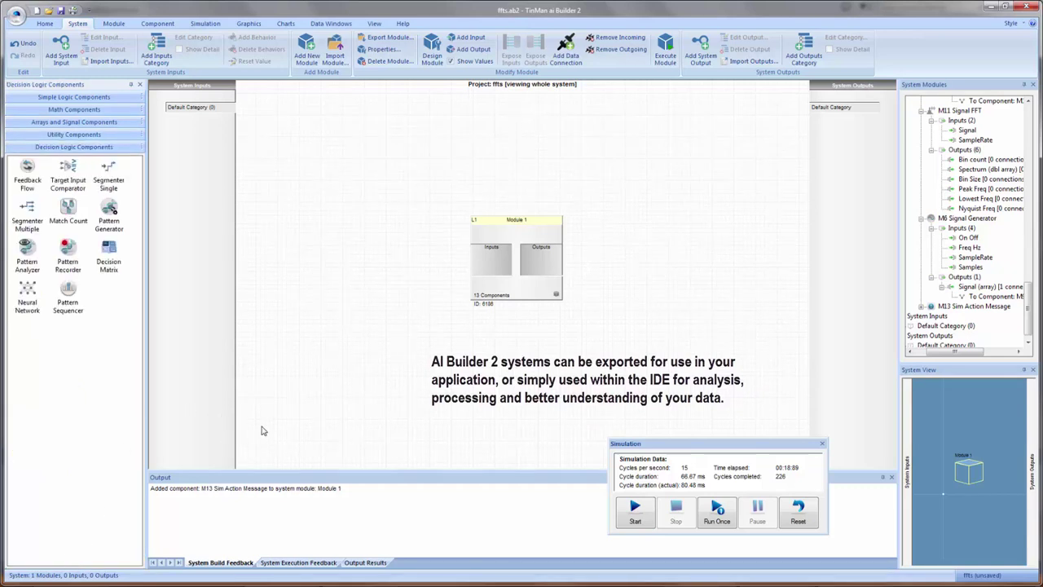
- Add Module 2 and Module 3 to the system and connect Module 1 to Module 2 and Module 2 to Module 3
drag(626, 167, 641, 190)
drag(502, 283, 484, 211)
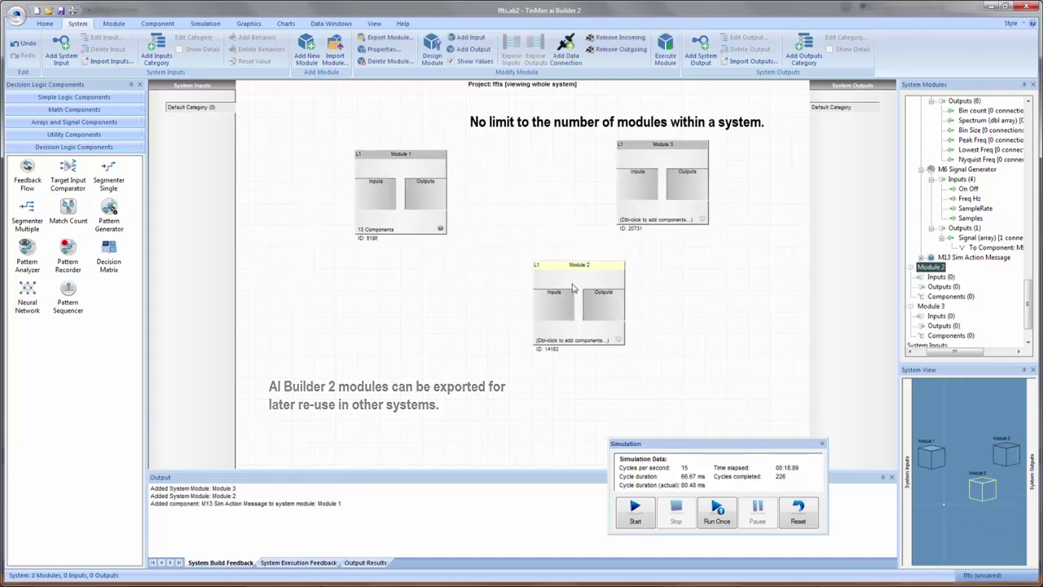
drag(572, 288, 531, 315)
drag(427, 200, 643, 181)
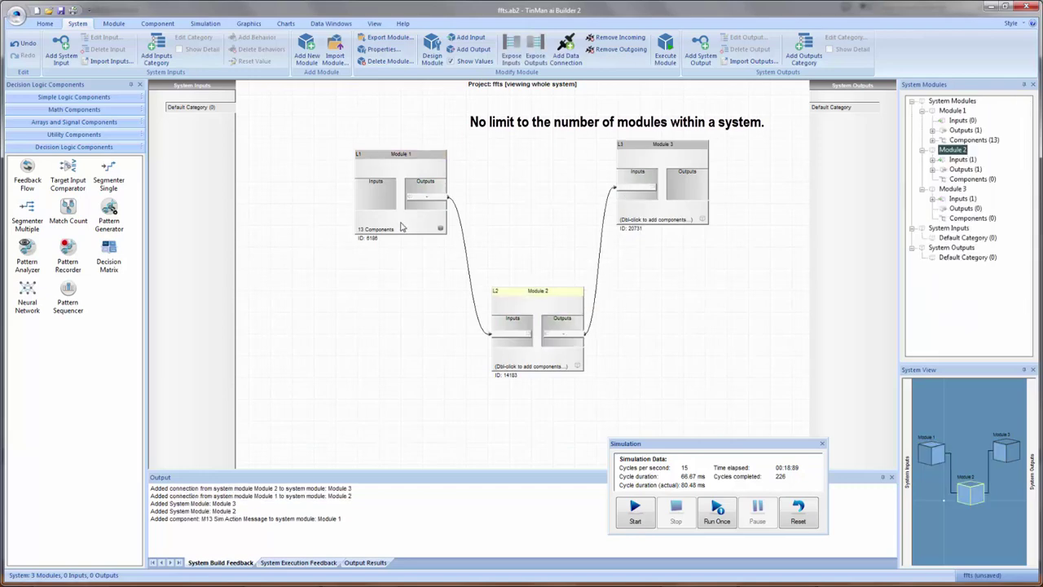
- Open Module 1 and locate its M8 Signal Mixer through the expanded component list
double_click(400, 228)
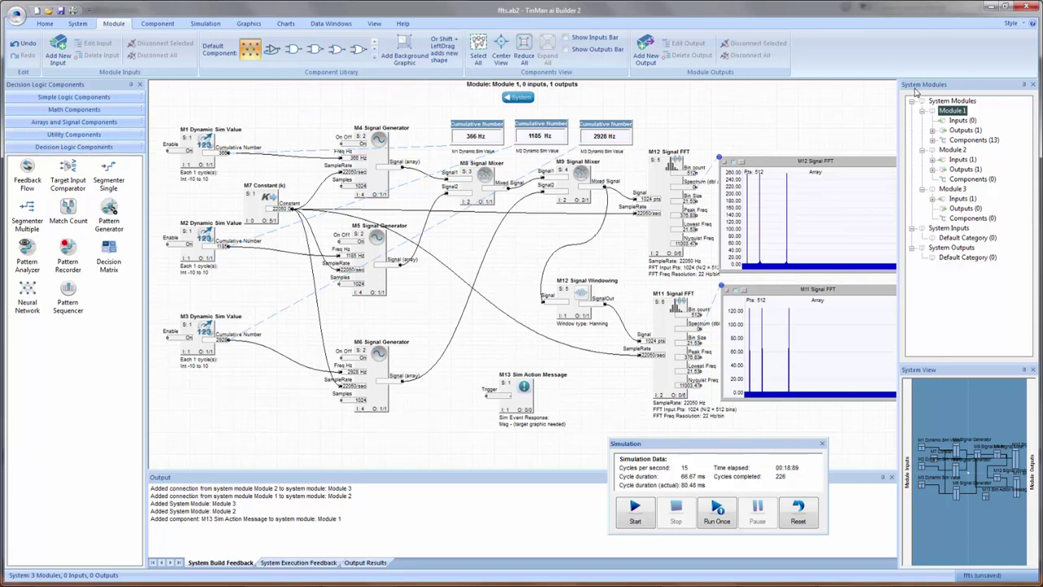
click(933, 141)
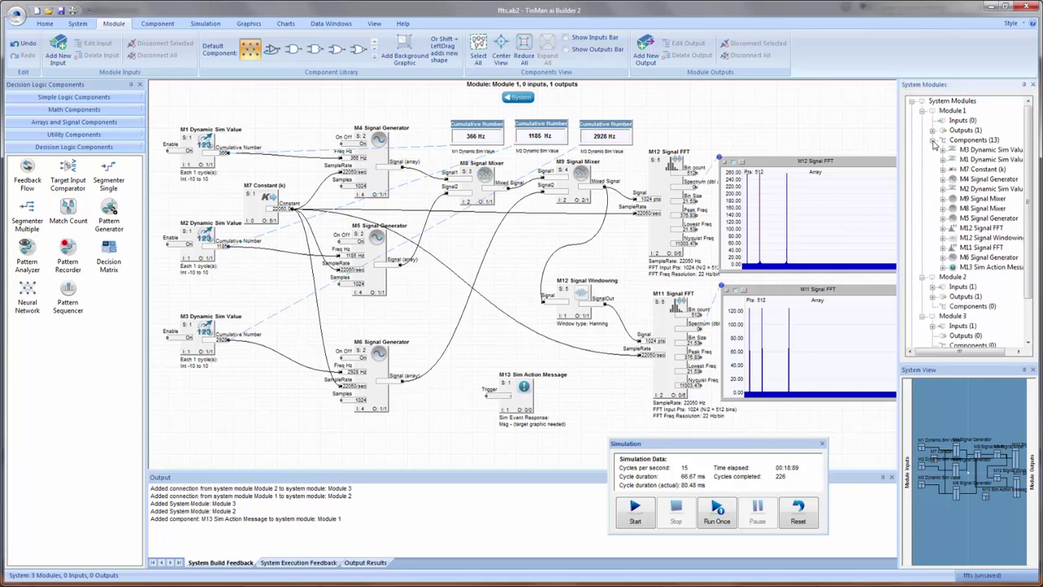
click(962, 208)
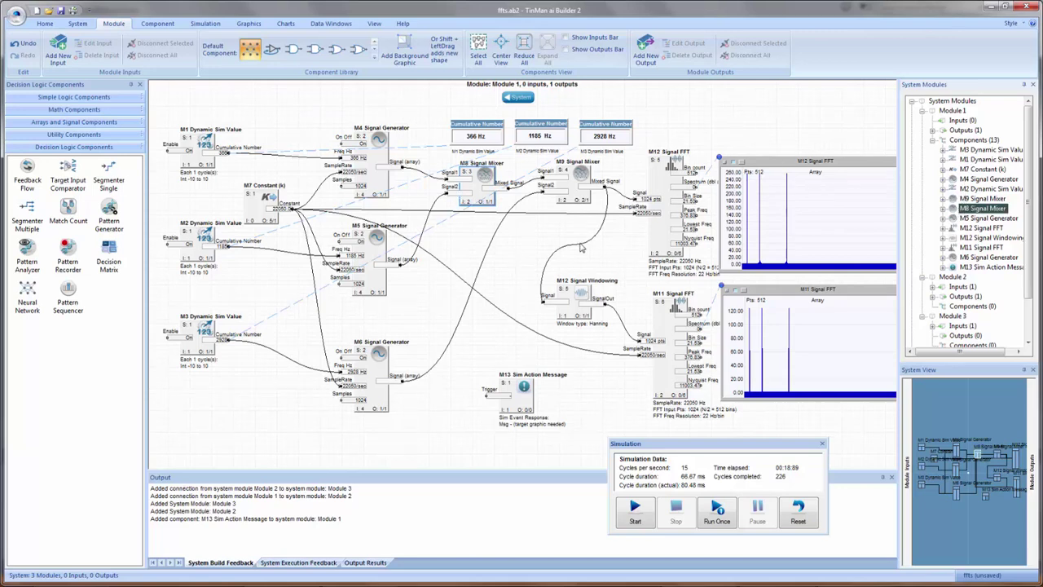
- Undock the System View and use it to locate the M5 Signal Generator, M8 Signal Mixer, M12 Signal Windowing and M11 Signal FFT
drag(939, 378, 262, 375)
click(258, 450)
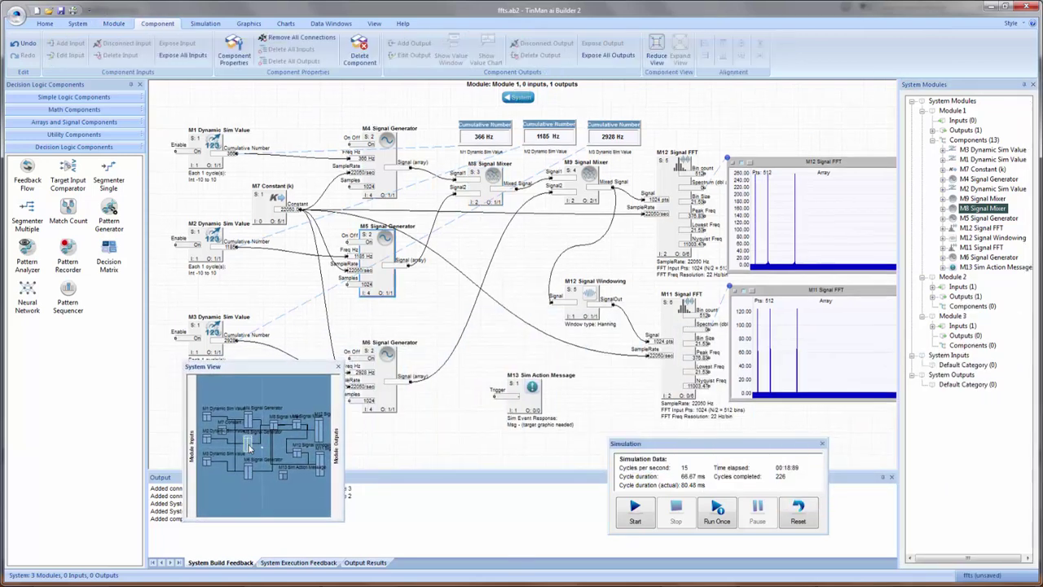
click(297, 428)
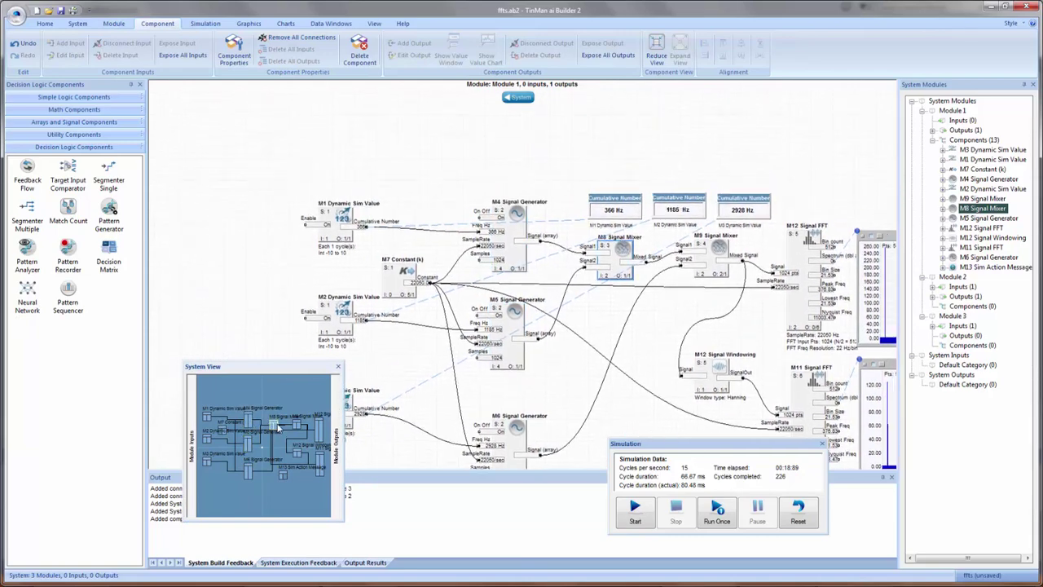
click(318, 459)
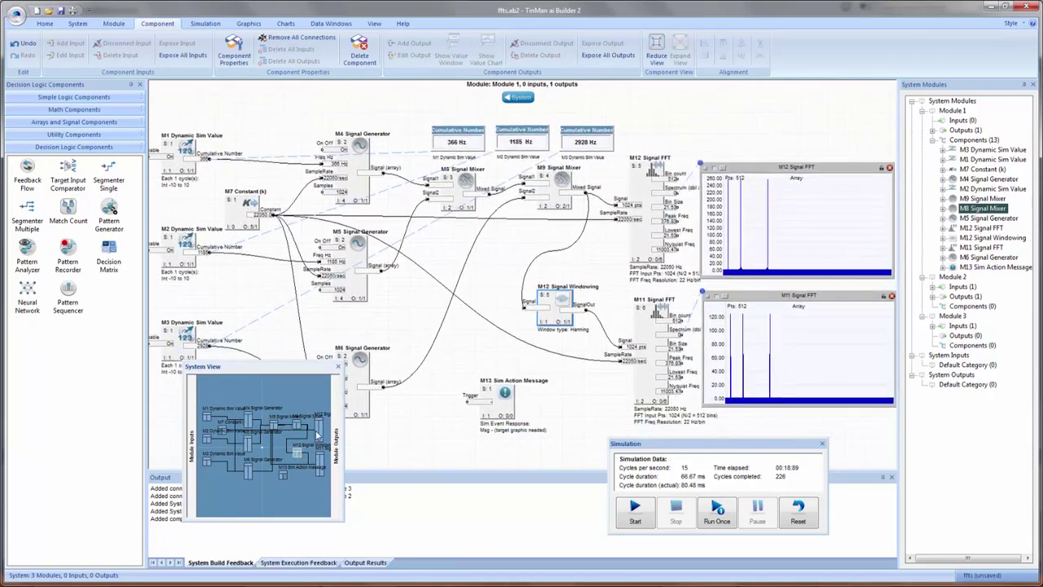
click(318, 460)
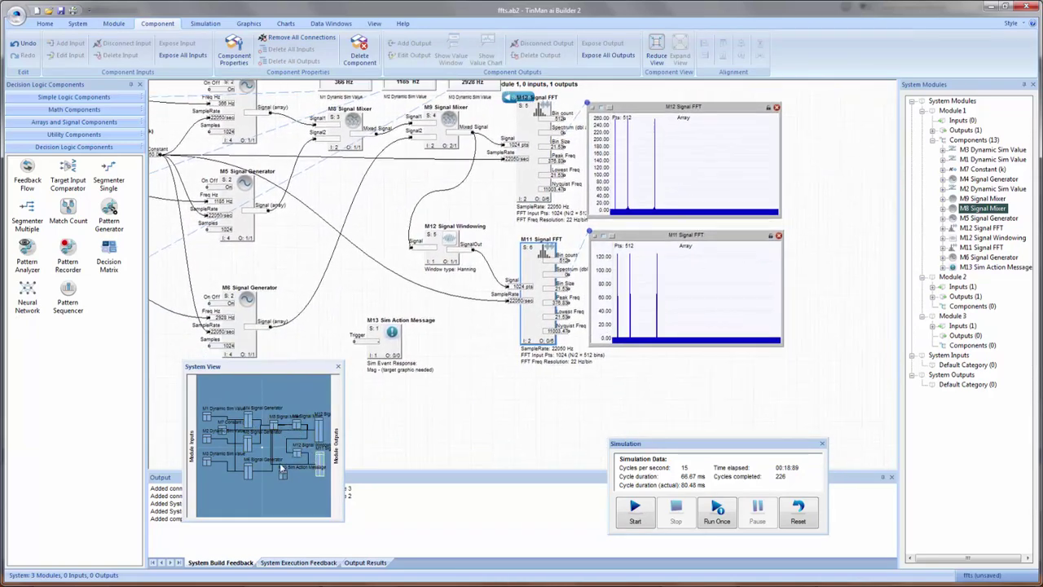
click(424, 361)
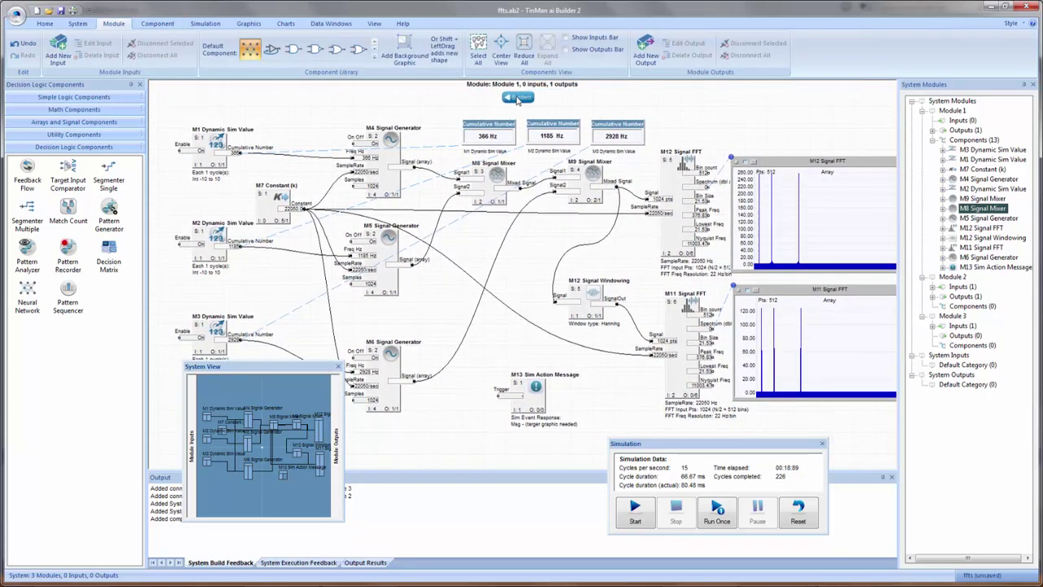
- Return to the whole-system view and reposition Module 1 and Module 2
click(517, 97)
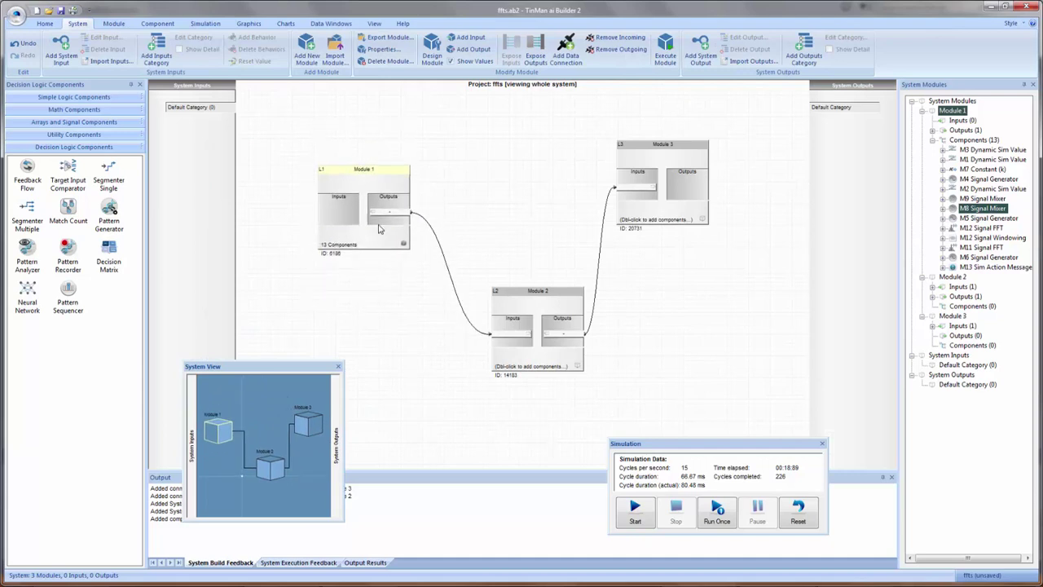
drag(549, 299, 481, 365)
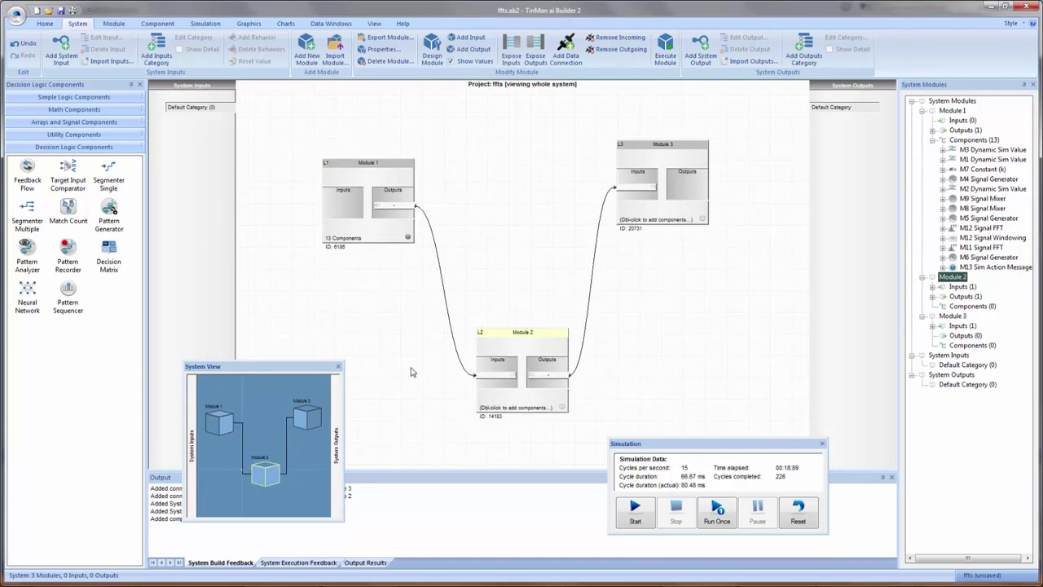
- Open Module 2 and add a Match Count and a Pattern Generator component to it
double_click(528, 350)
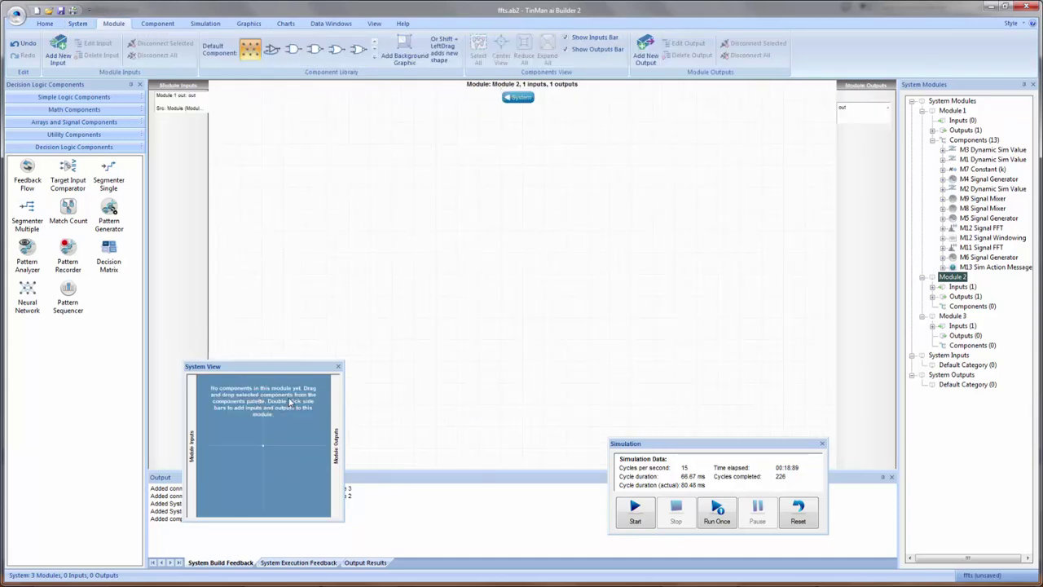
drag(85, 215, 424, 234)
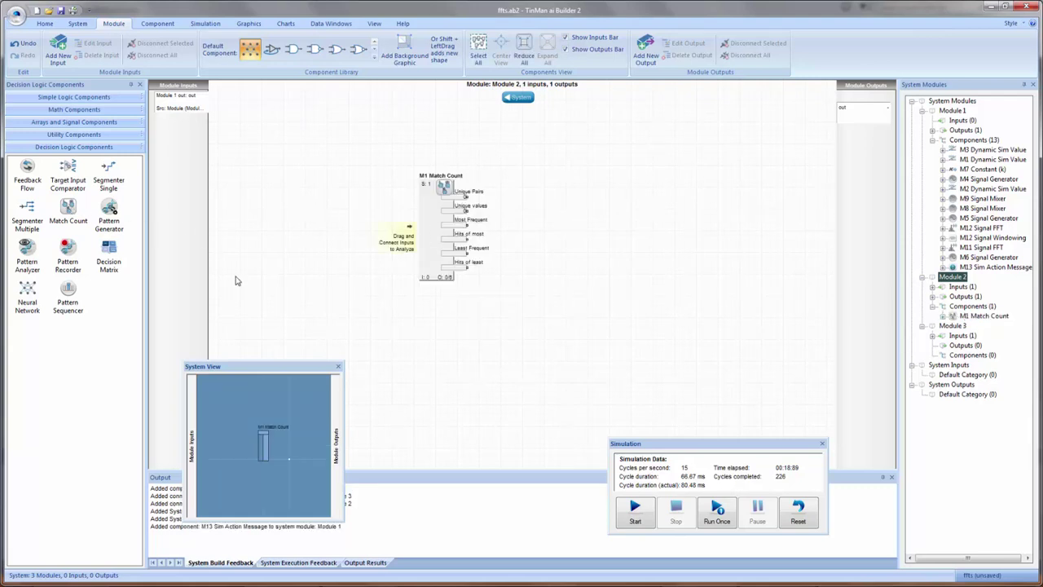
drag(114, 210, 561, 324)
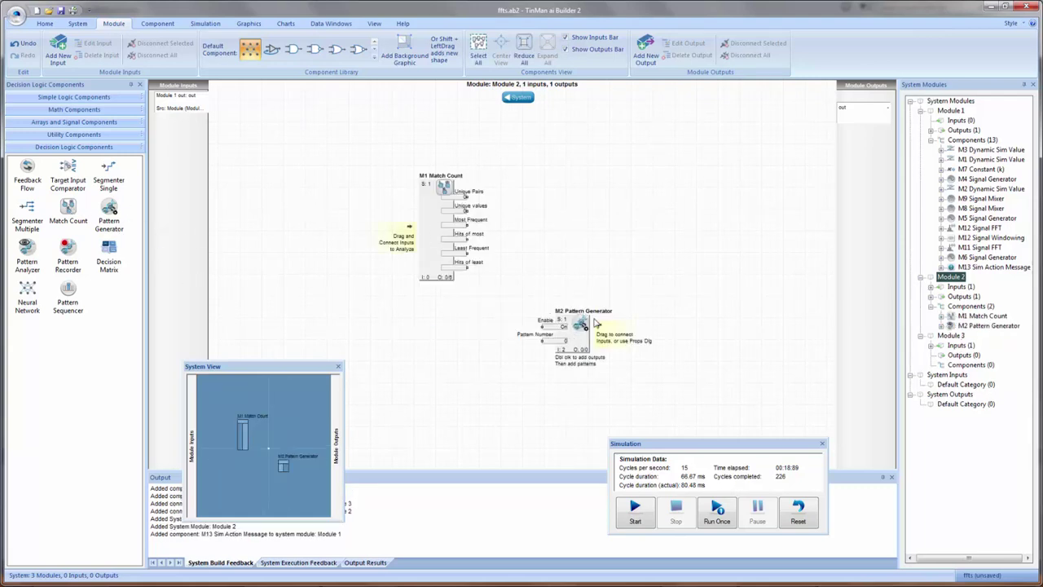
- Return to the whole system and connect a new system input to Module 1 and Module 3 to a new system output
click(529, 97)
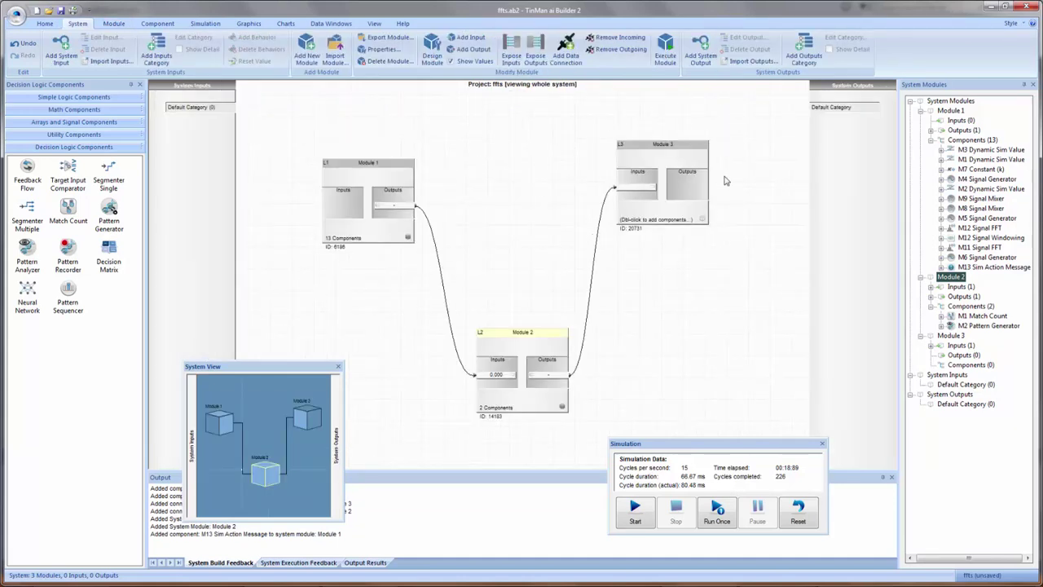
right_click(342, 190)
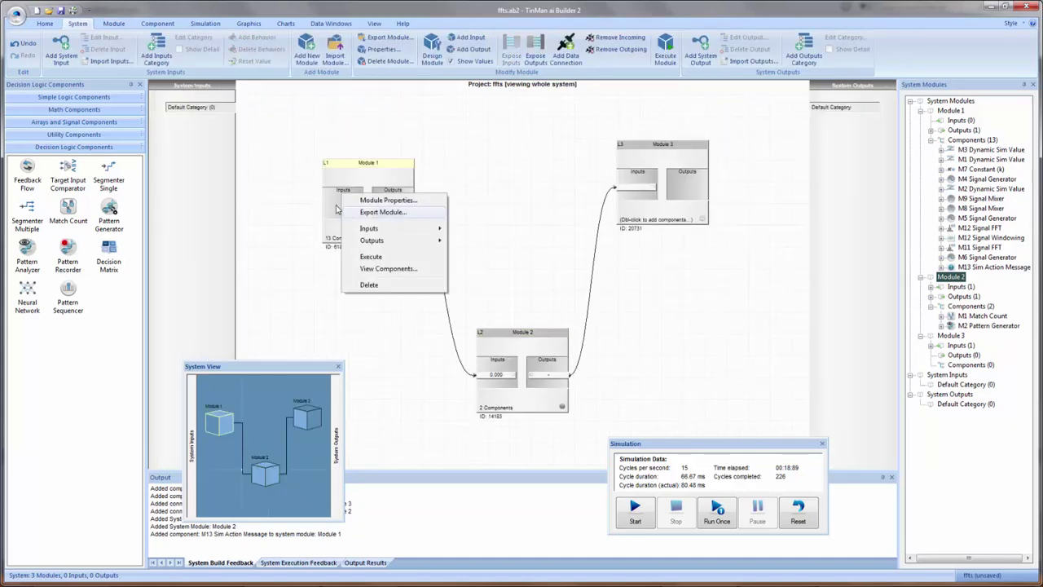
click(218, 201)
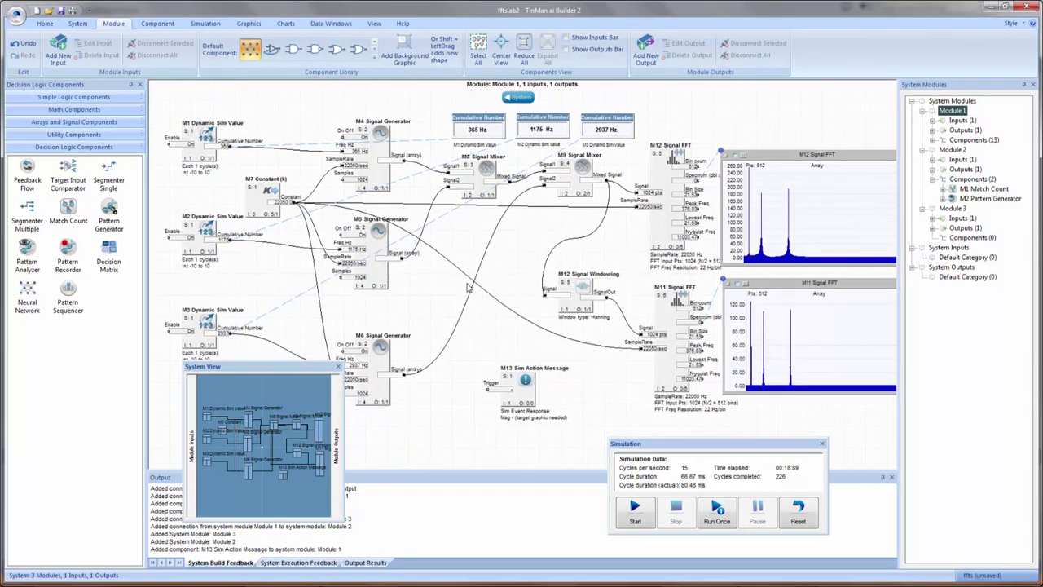
- Start the simulation while viewing Module 1's components and show the simulation commands
click(200, 259)
click(635, 511)
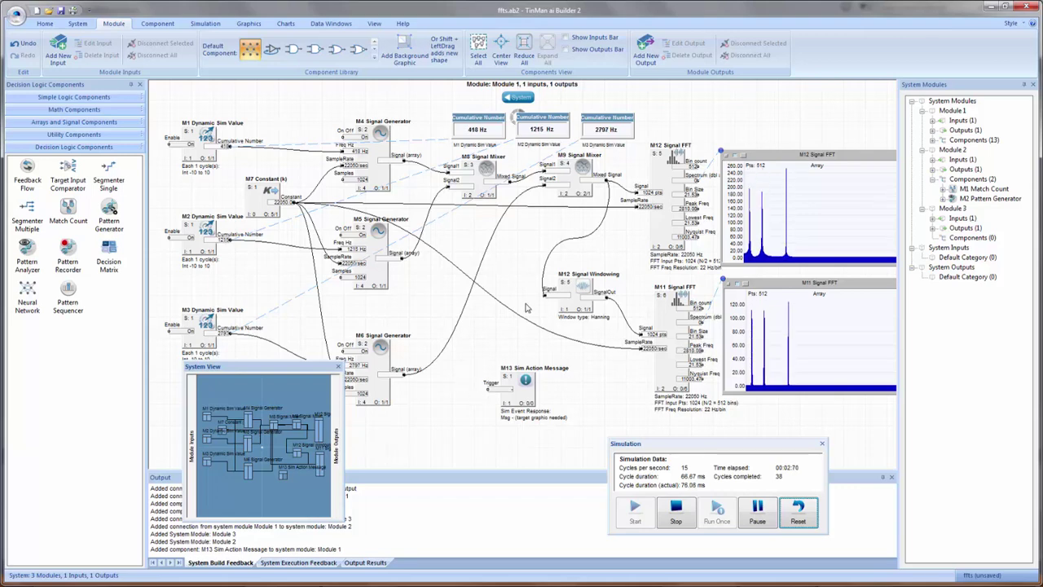
drag(524, 309, 522, 317)
click(205, 23)
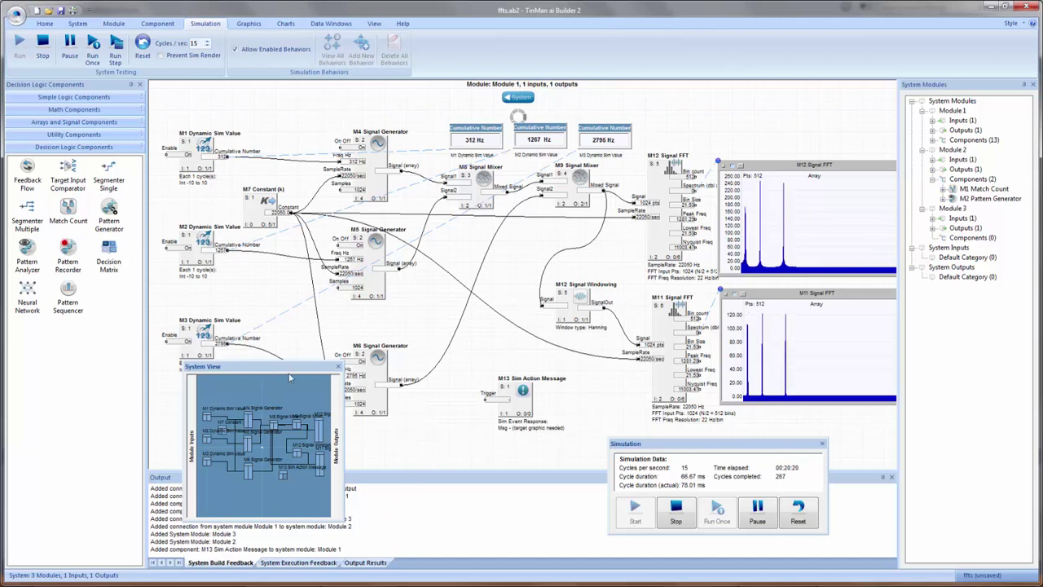
- Reposition the floating System View window around the Module 1 workspace
drag(290, 377, 946, 388)
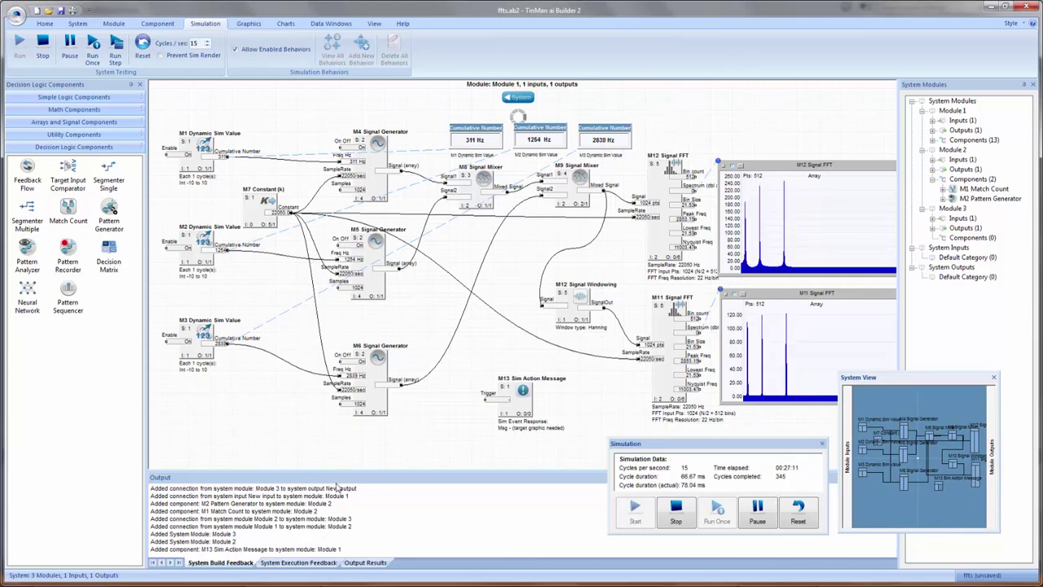
drag(909, 381, 231, 396)
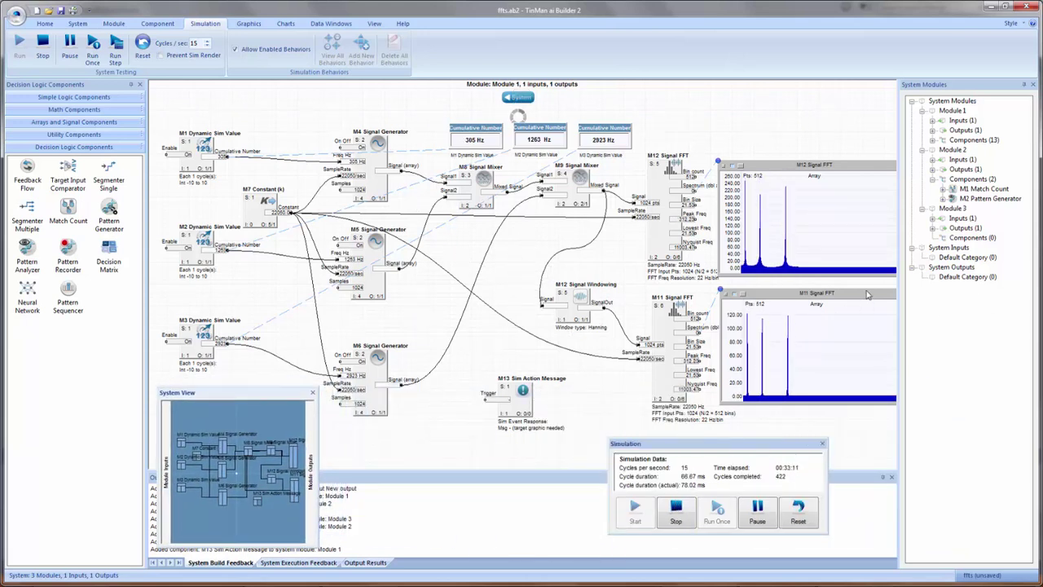
drag(747, 148, 738, 135)
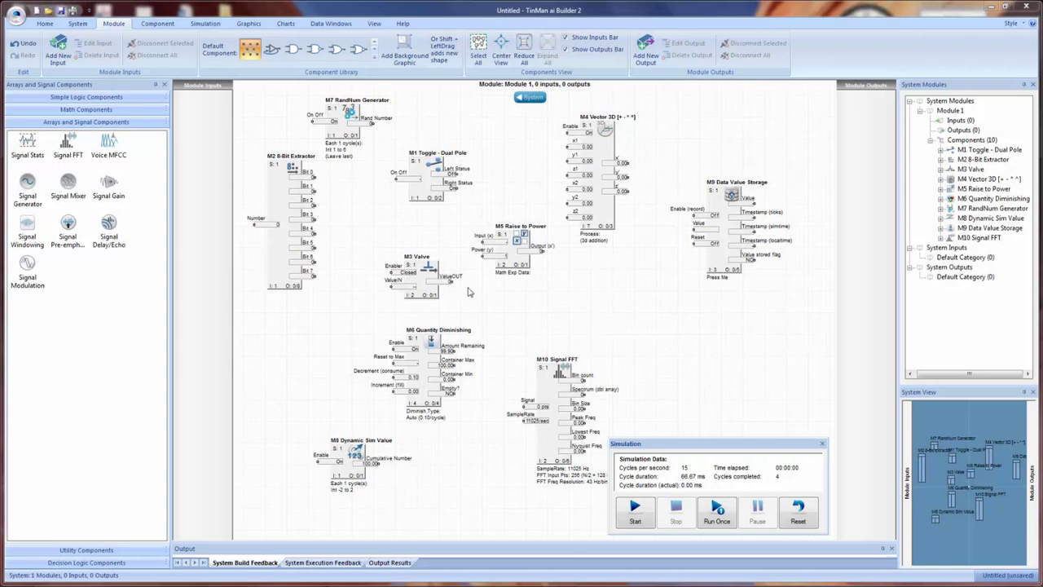
- Show the Simple Logic Components palette for the untitled project's Module 1
click(96, 98)
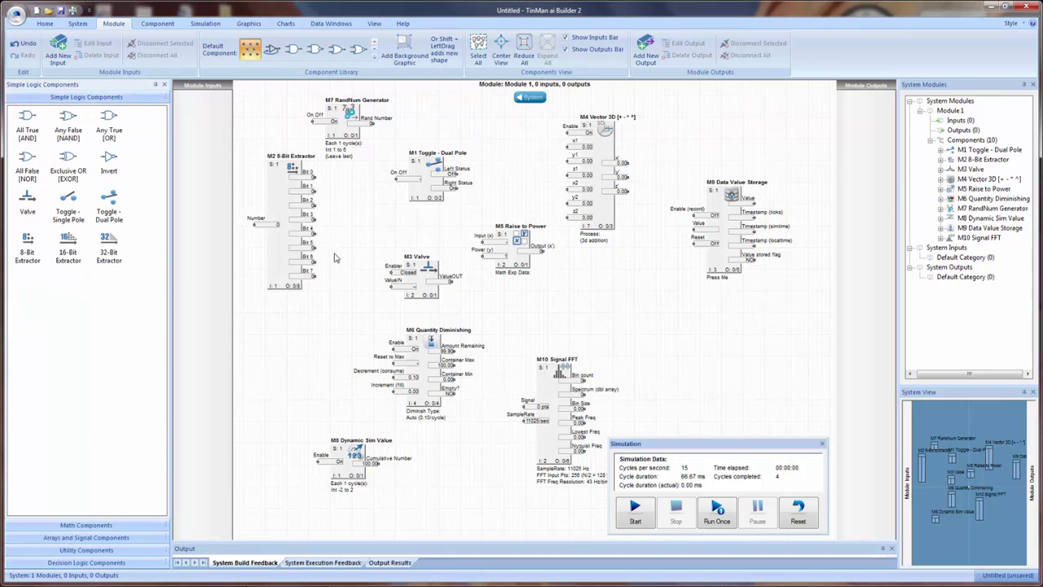
- Reposition the M2 8-Bit Extractor, M6 Quantity Diminishing and M8 Dynamic Sim Value components within Module 1
drag(277, 241, 314, 263)
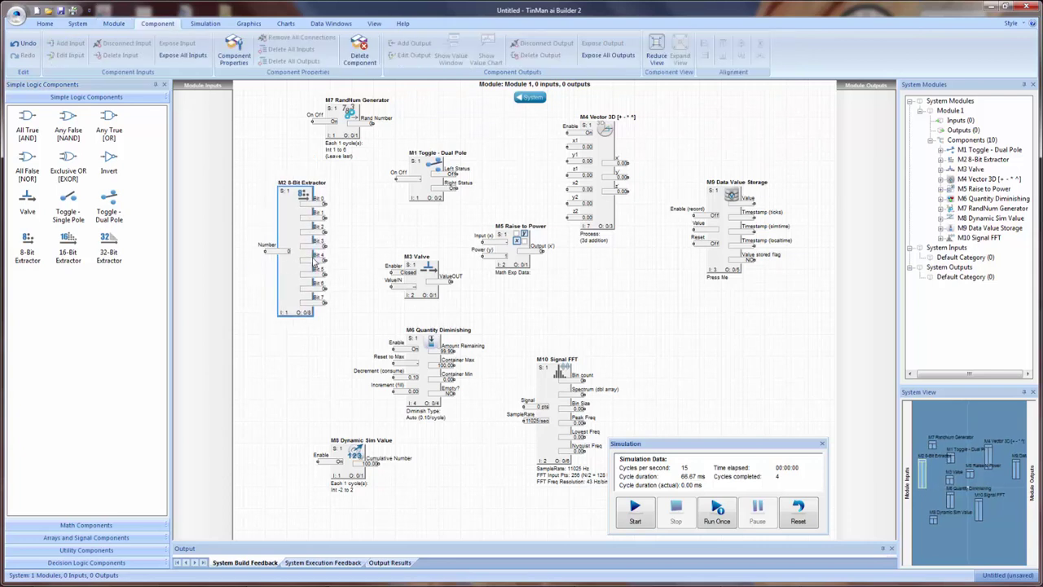
click(560, 281)
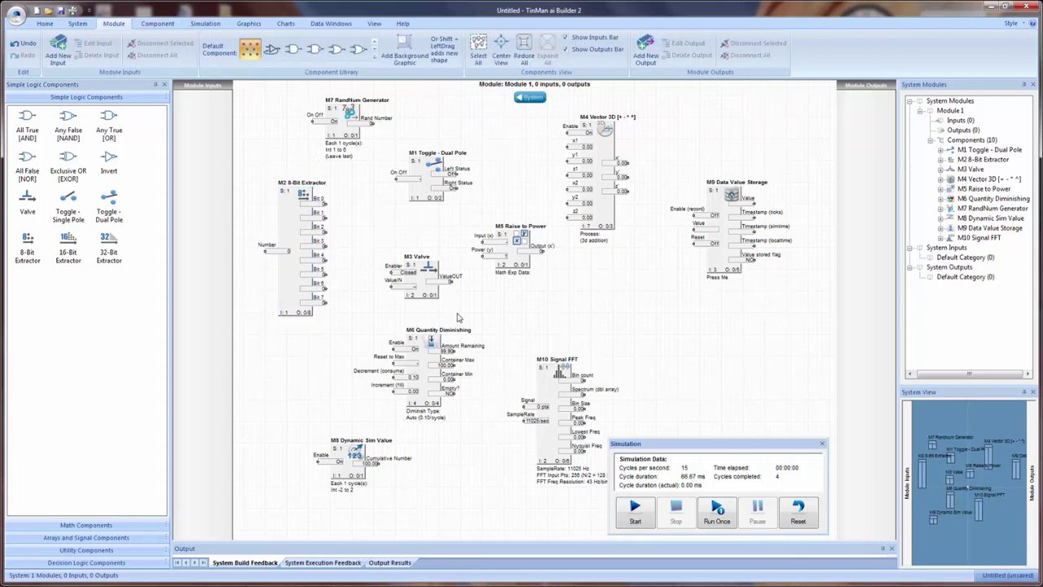
click(603, 221)
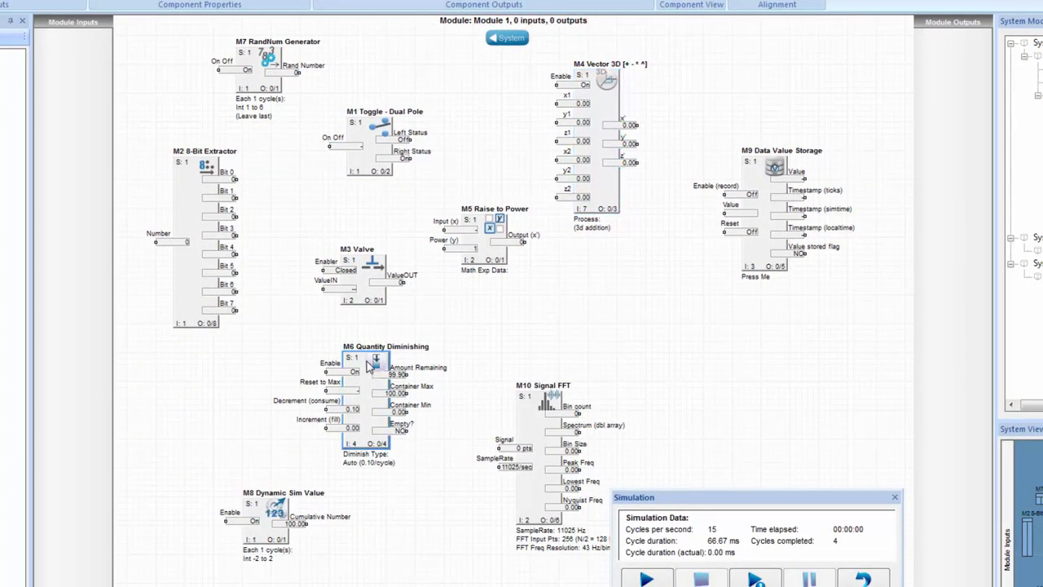
drag(371, 375, 372, 367)
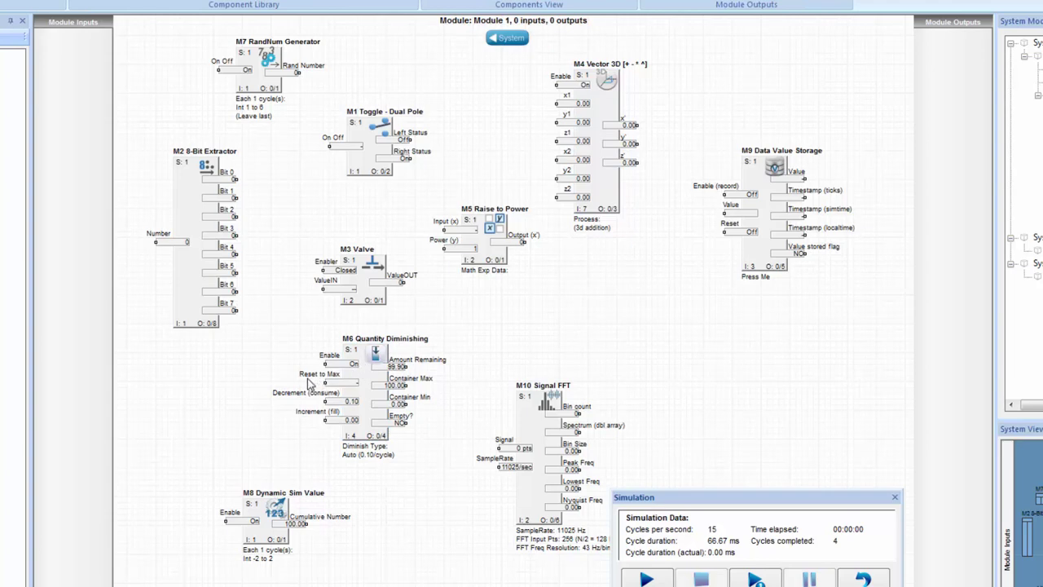
drag(267, 515, 221, 474)
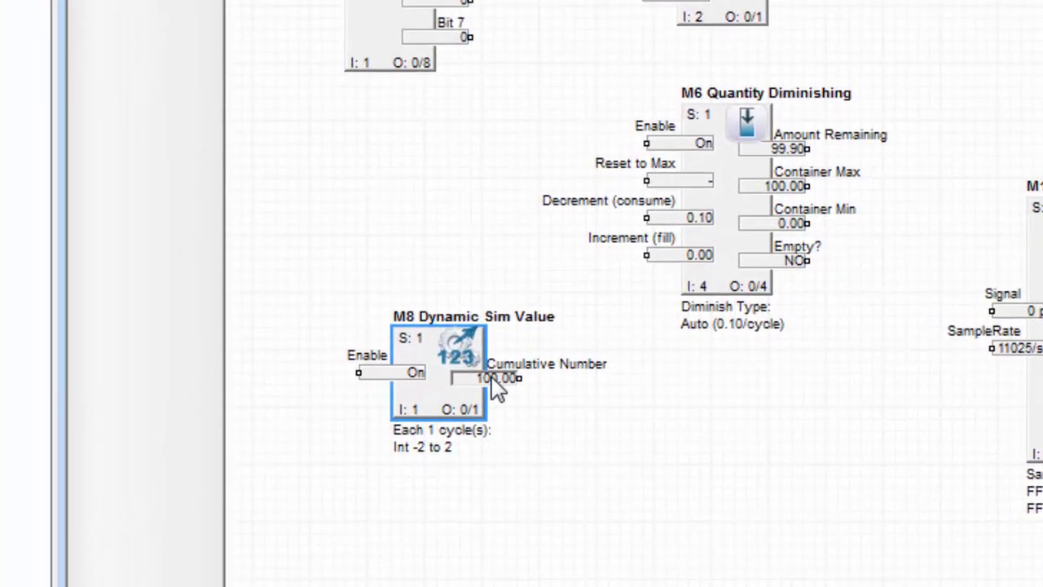
- Connect M8's Cumulative Number to M3 Valve's ValueIN, and the valve's ValueOUT to M5's Input (x) and M9's Value
drag(493, 378, 664, 9)
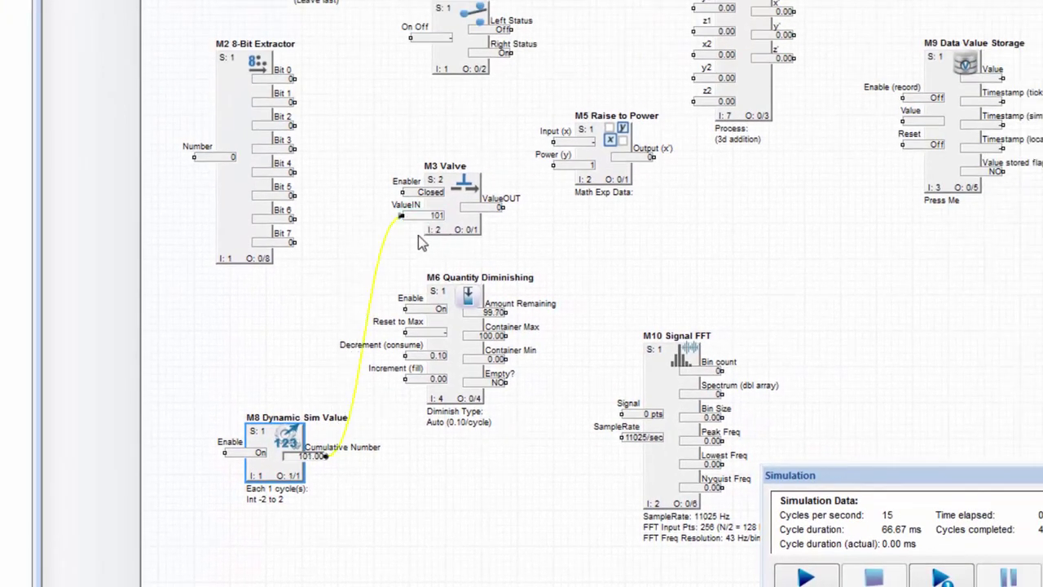
click(466, 183)
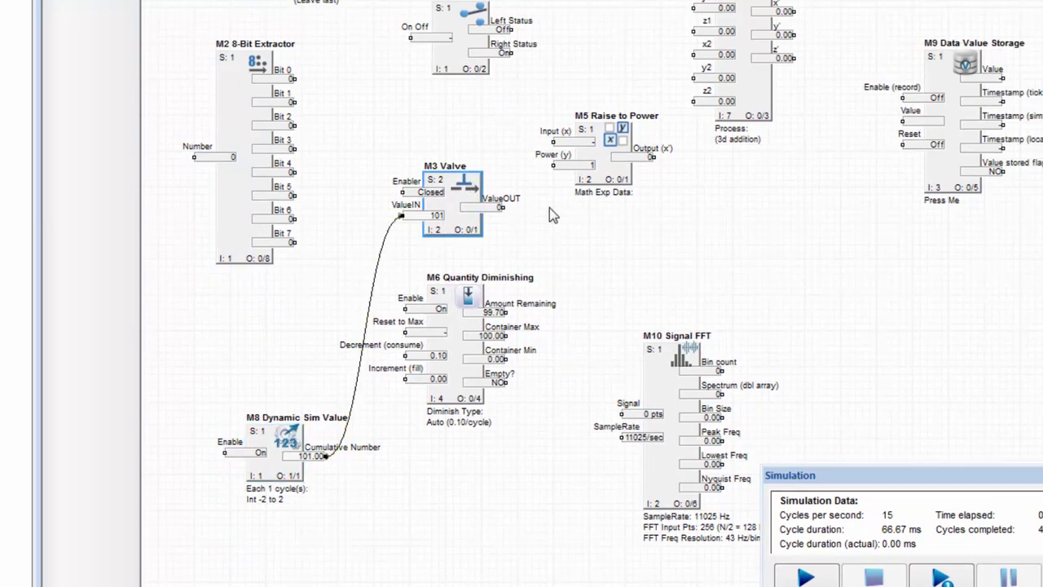
drag(502, 208, 529, 122)
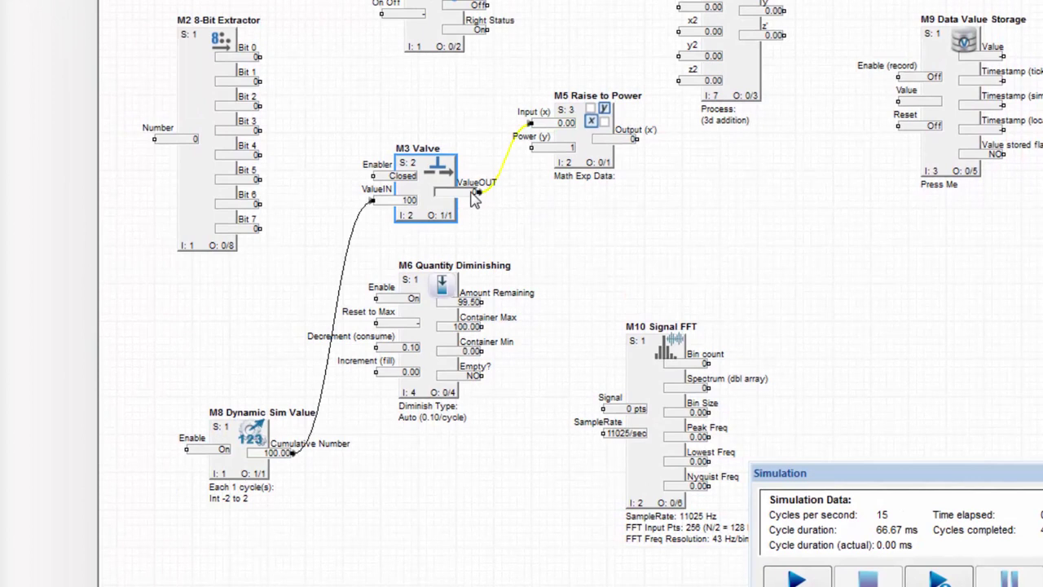
drag(478, 194, 918, 112)
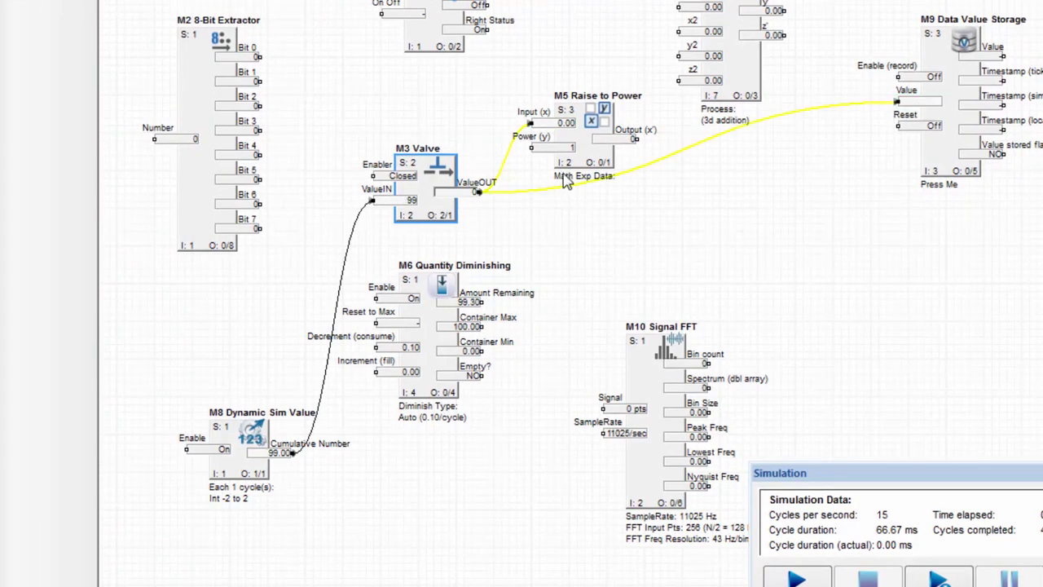
drag(585, 161, 576, 126)
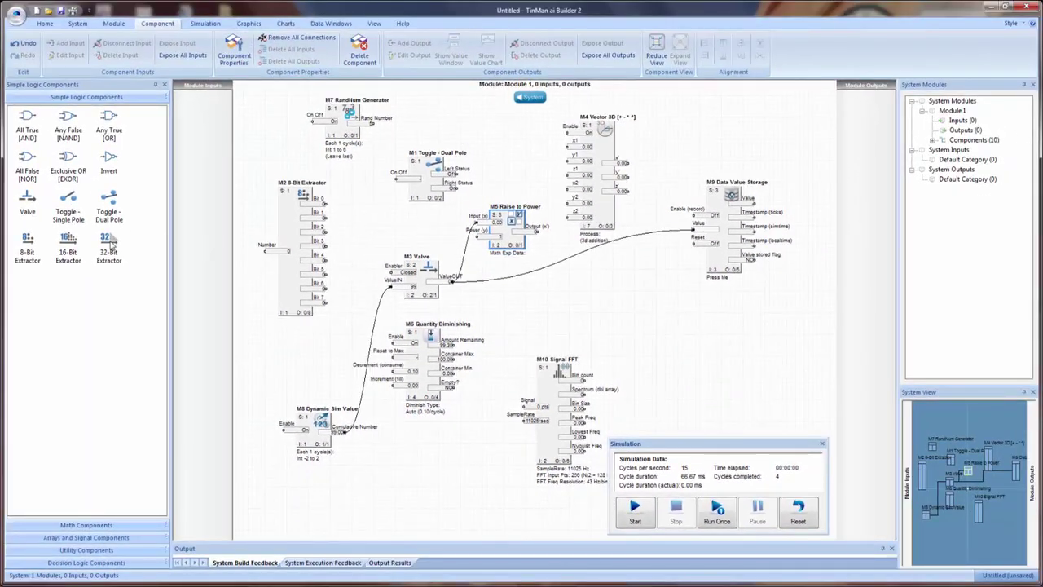
- Add an Invert component above M10 Signal FFT, moving M10 slightly, and feed it from M3 Valve's ValueOUT
drag(550, 308, 588, 297)
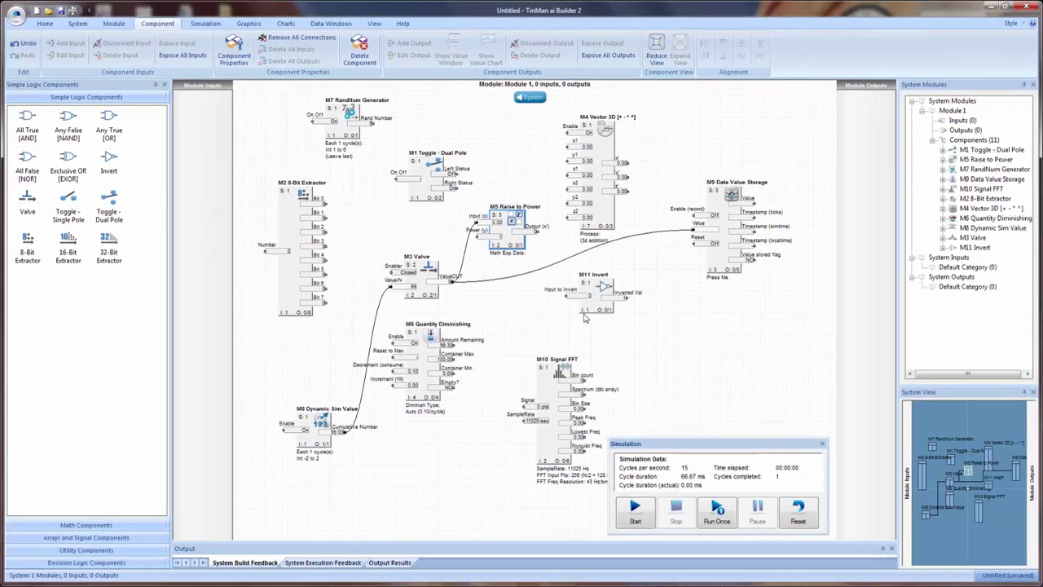
drag(448, 280, 565, 295)
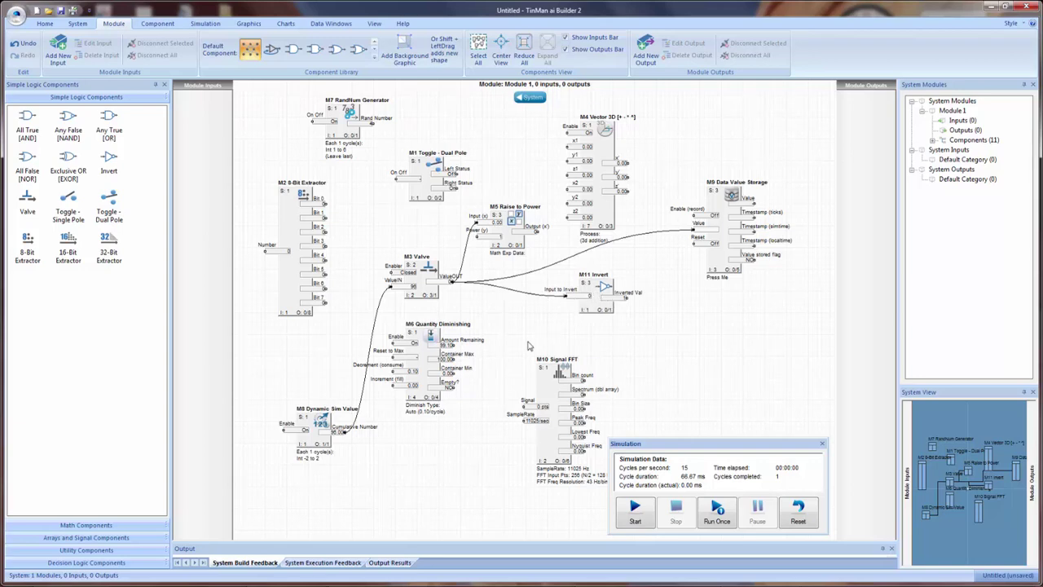
drag(551, 384, 544, 359)
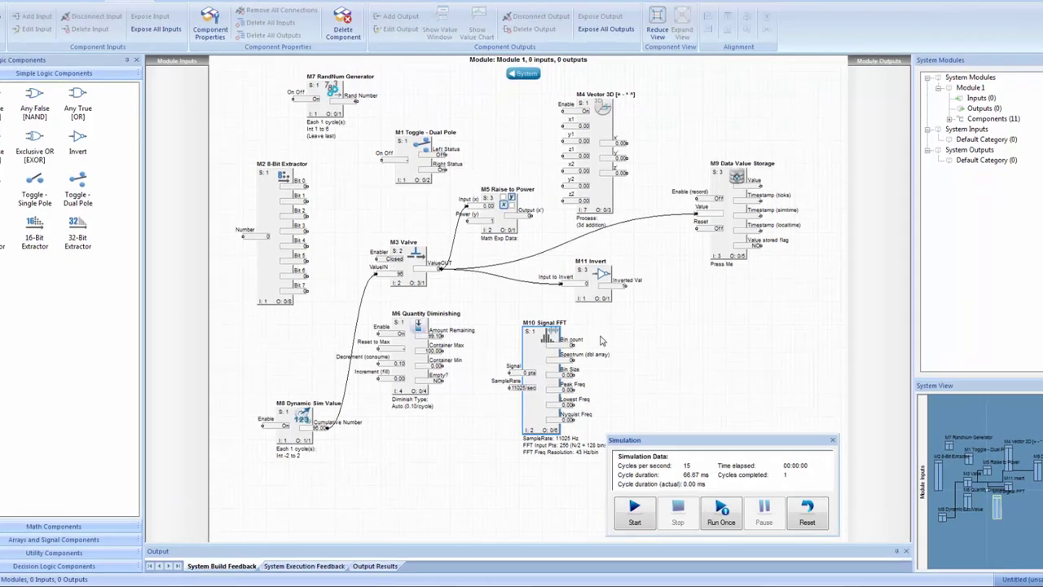
click(604, 351)
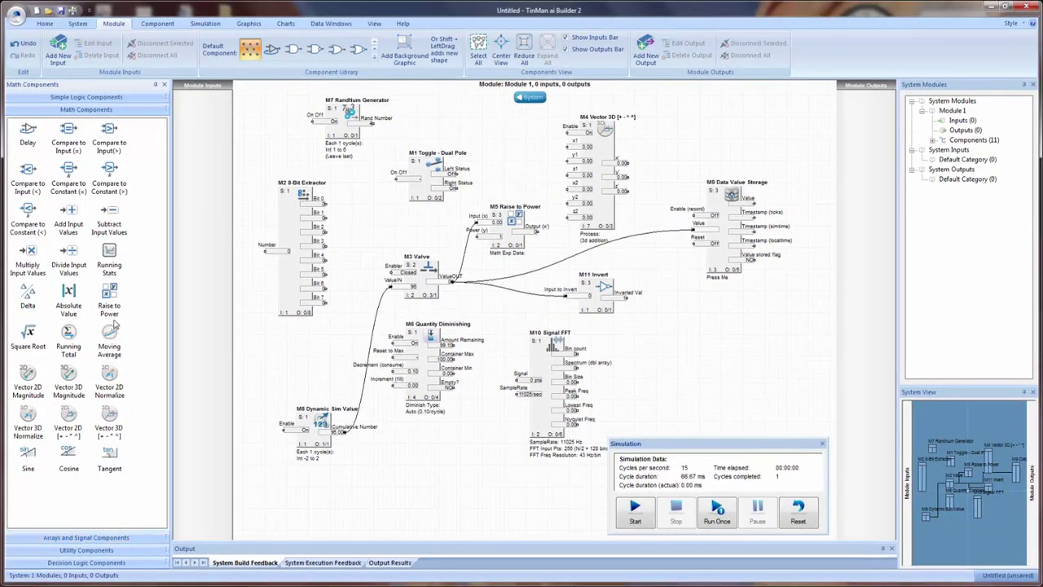
- Add a Compare to Constant (=) component fed by M11 Invert's Inverted Val and view its properties without changing them
drag(68, 170, 734, 344)
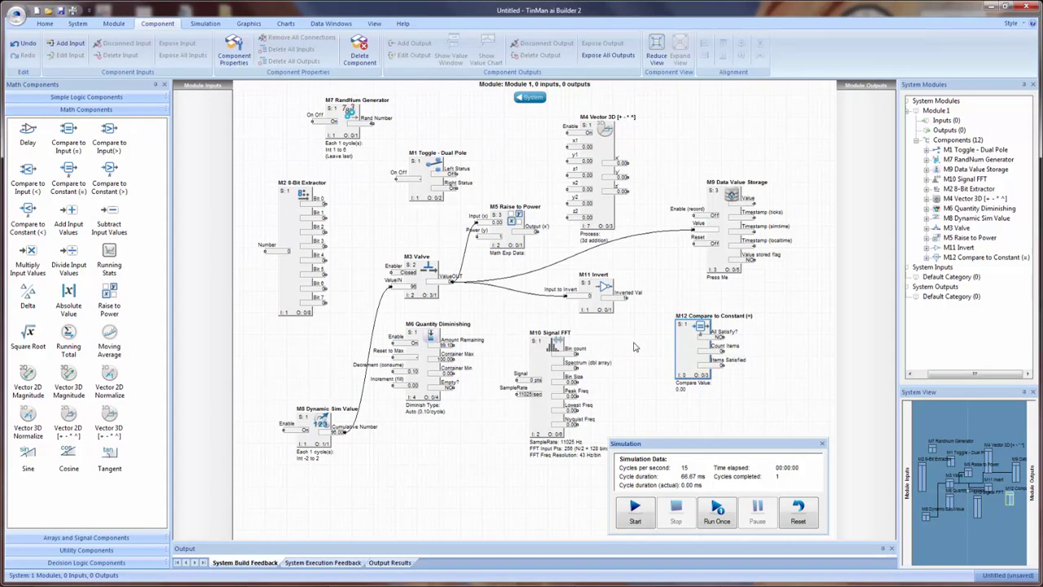
drag(607, 298, 699, 342)
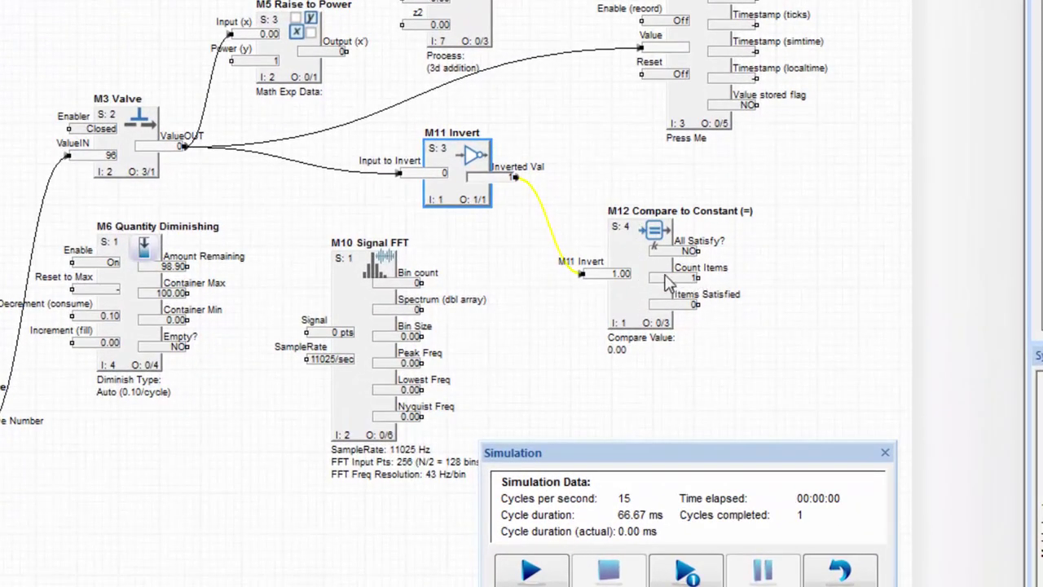
double_click(638, 323)
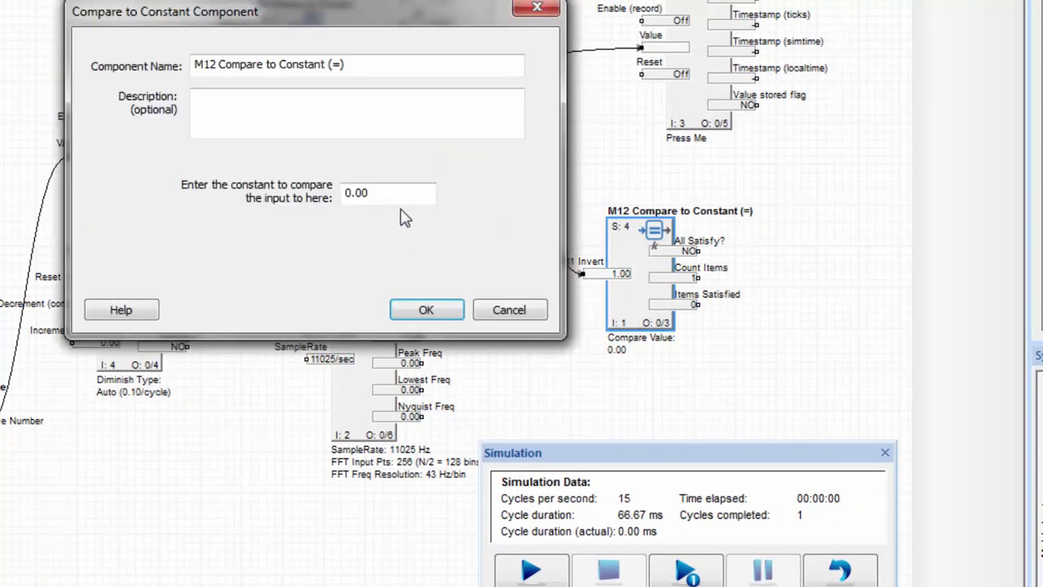
click(500, 312)
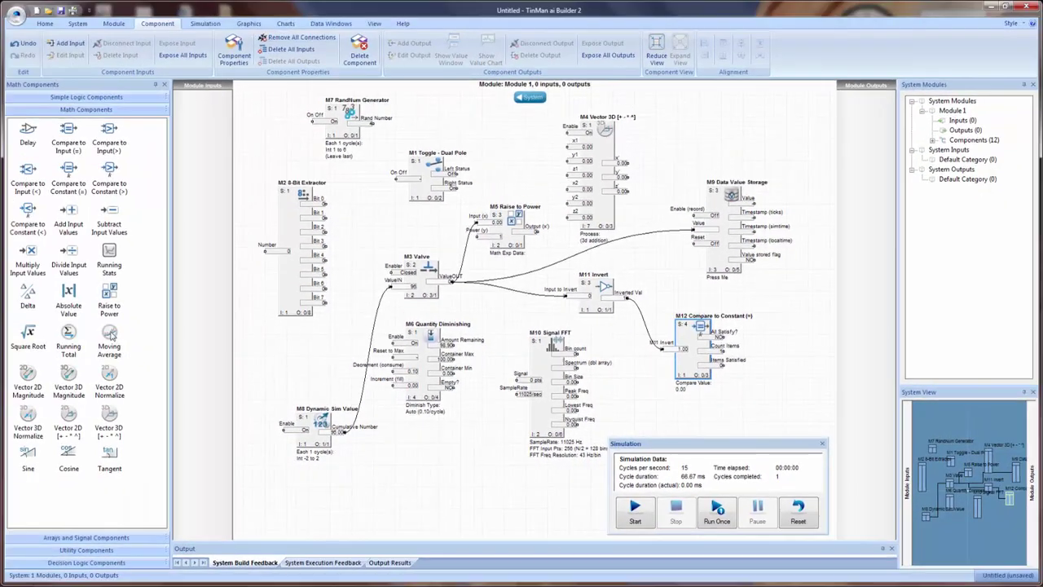
- Add an Integrated Column Chart from the Utility Components beside M12, shifting M9 Data Value Storage to make room
click(93, 550)
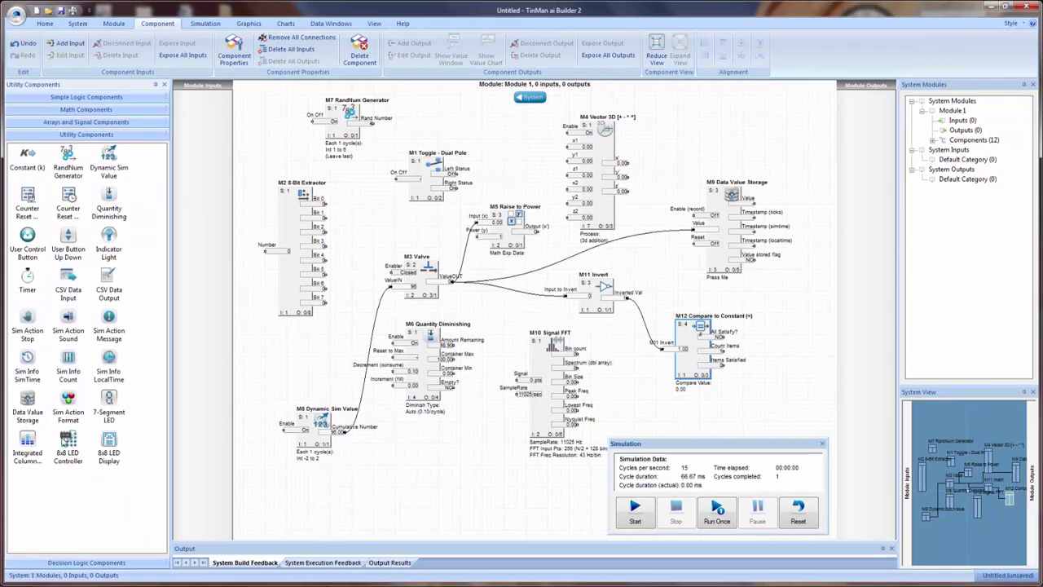
click(28, 444)
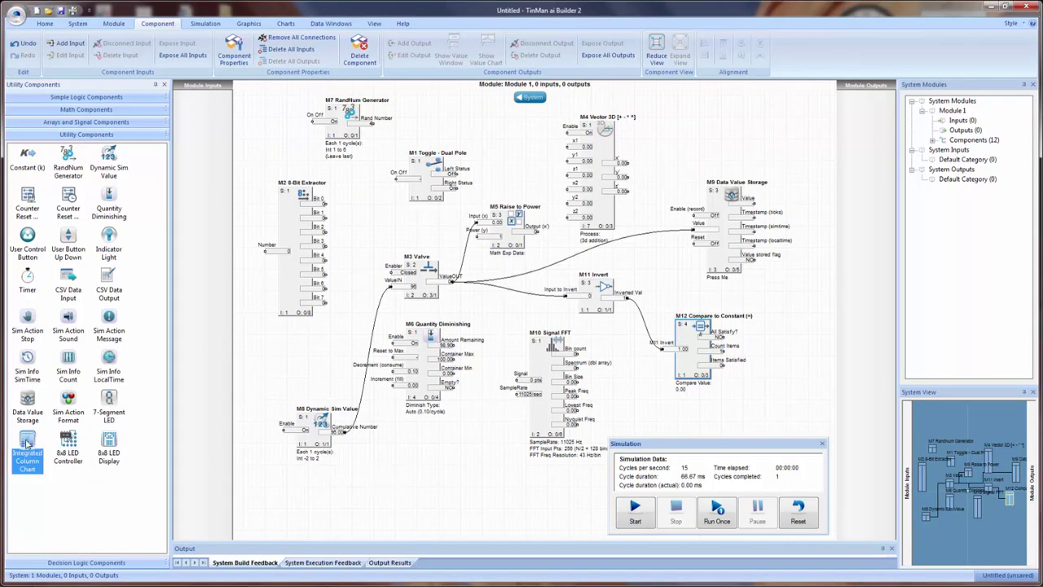
drag(28, 442, 422, 467)
drag(434, 423, 600, 372)
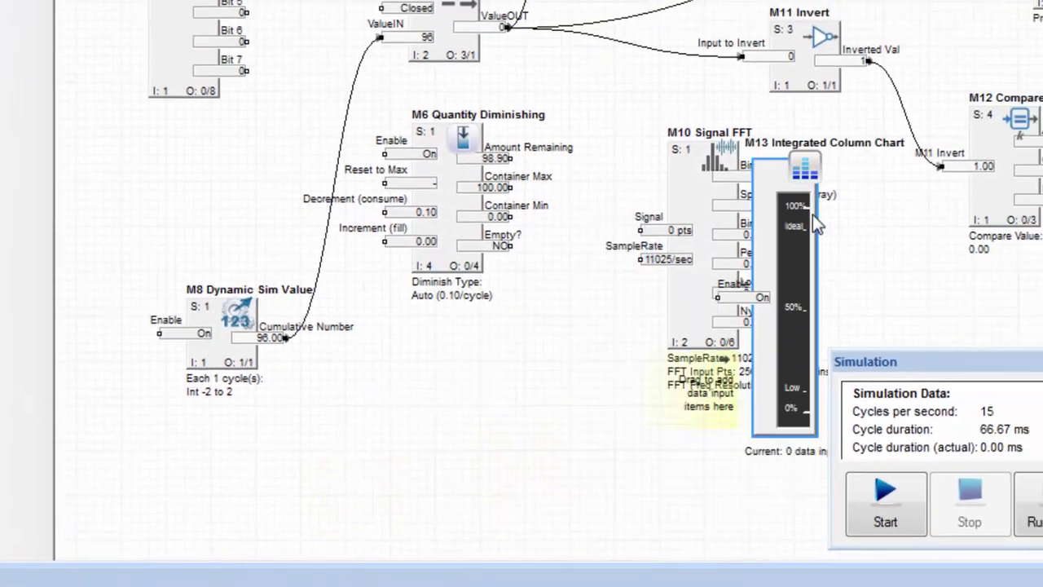
drag(813, 215, 945, 171)
drag(683, 145, 641, 64)
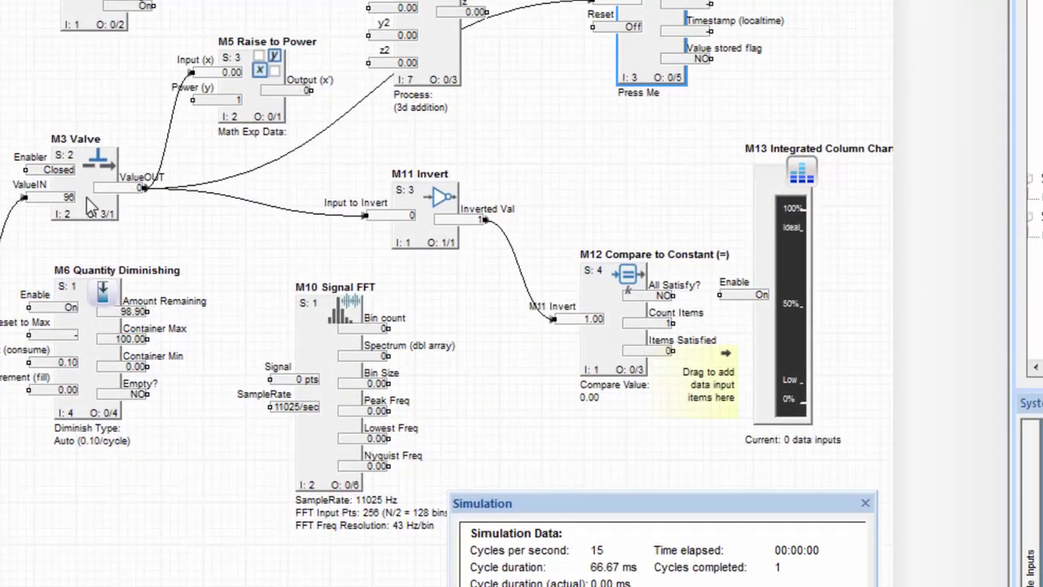
- Connect M3 Valve's ValueOUT to the Integrated Column Chart and space out M12, the chart and M11 Invert
drag(123, 193, 741, 259)
drag(631, 275, 563, 318)
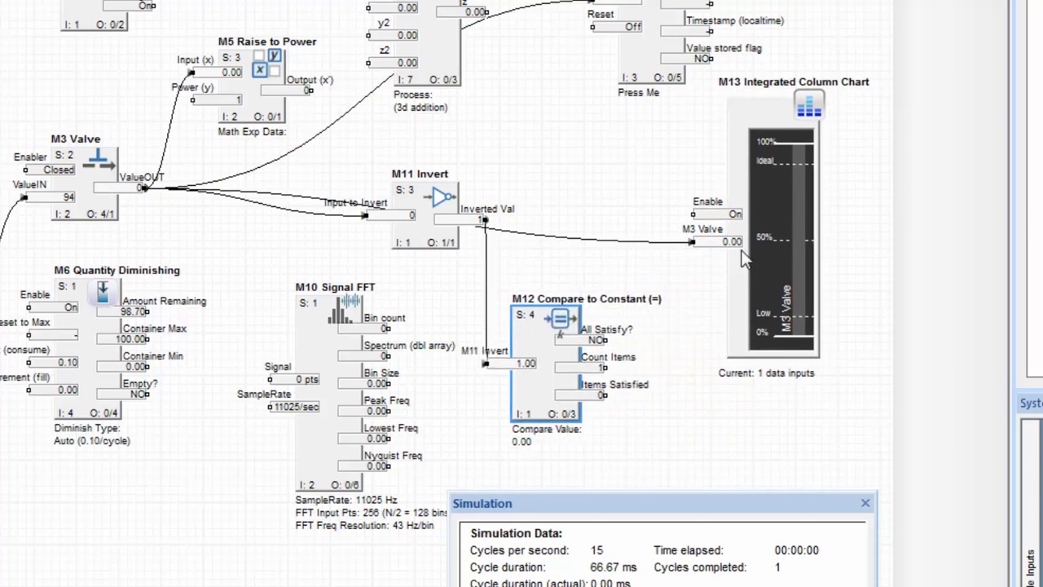
drag(741, 259, 698, 275)
drag(441, 199, 421, 149)
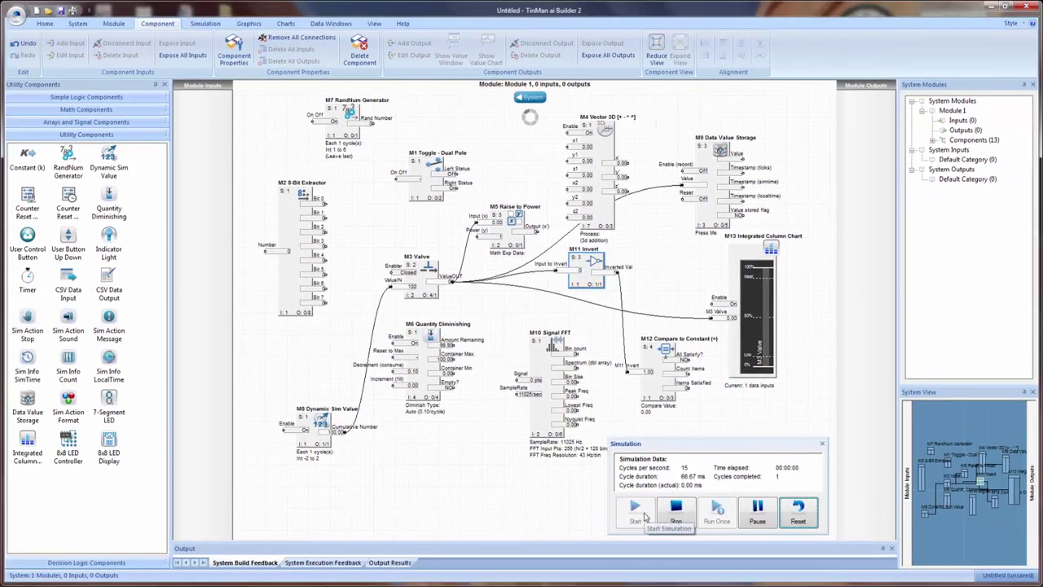
- Stop the running simulation
click(684, 509)
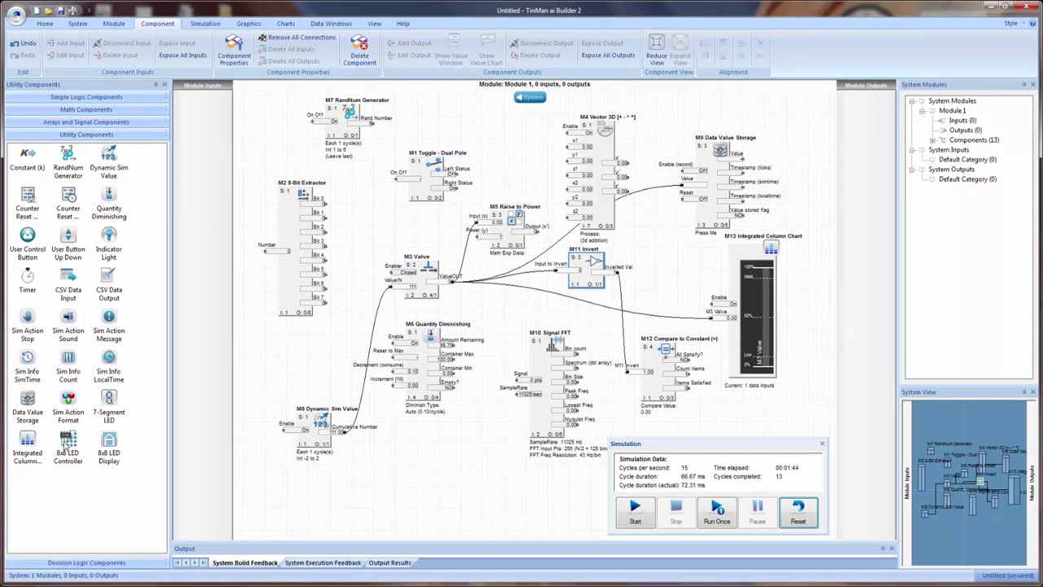
- Add an 8x8 LED Display below M6 and a 7-Segment LED between M2 8-Bit Extractor and M3 Valve, making room for it
drag(108, 442, 405, 469)
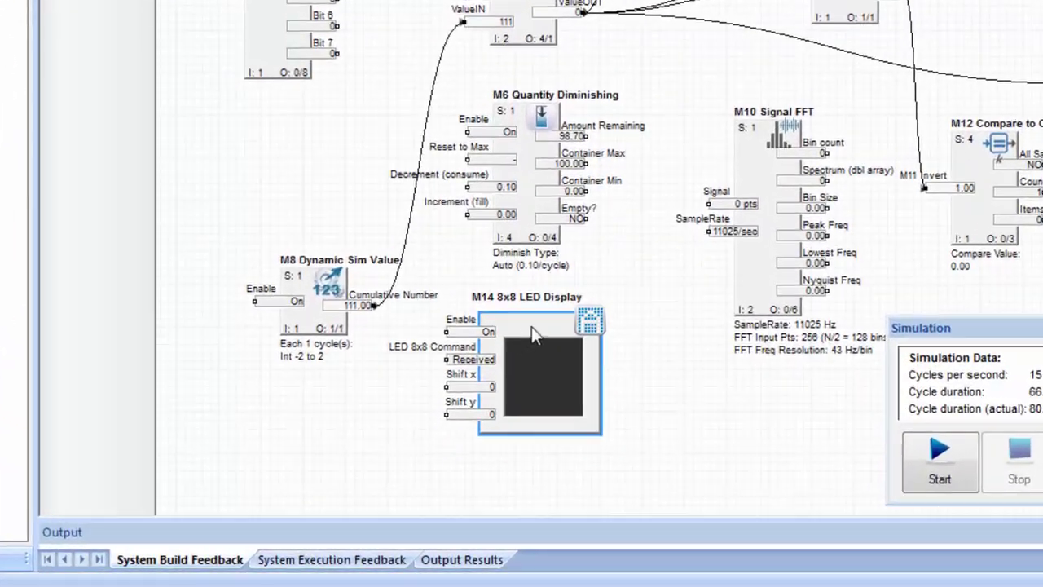
drag(497, 367, 512, 365)
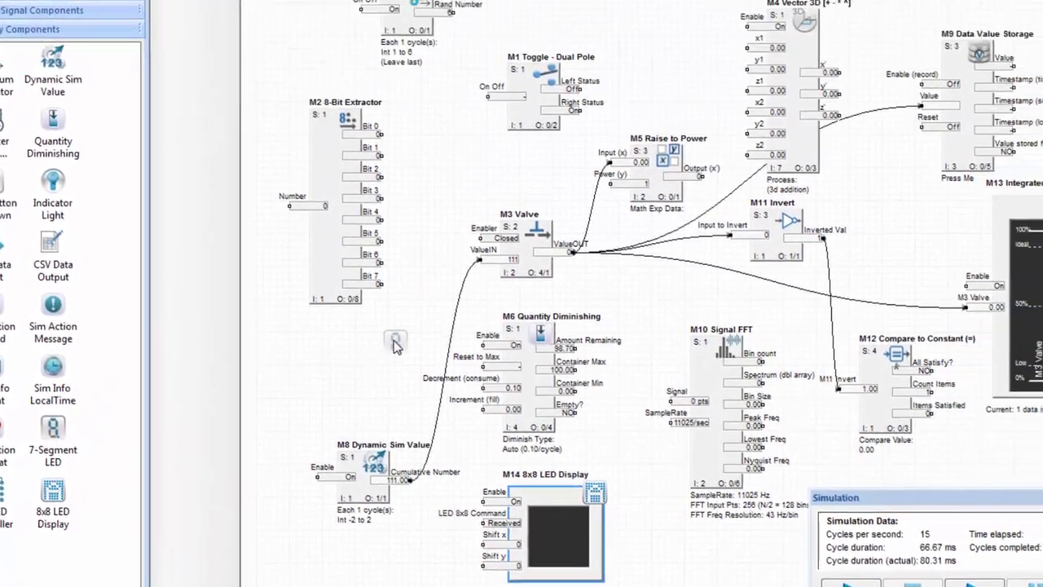
drag(164, 324, 528, 54)
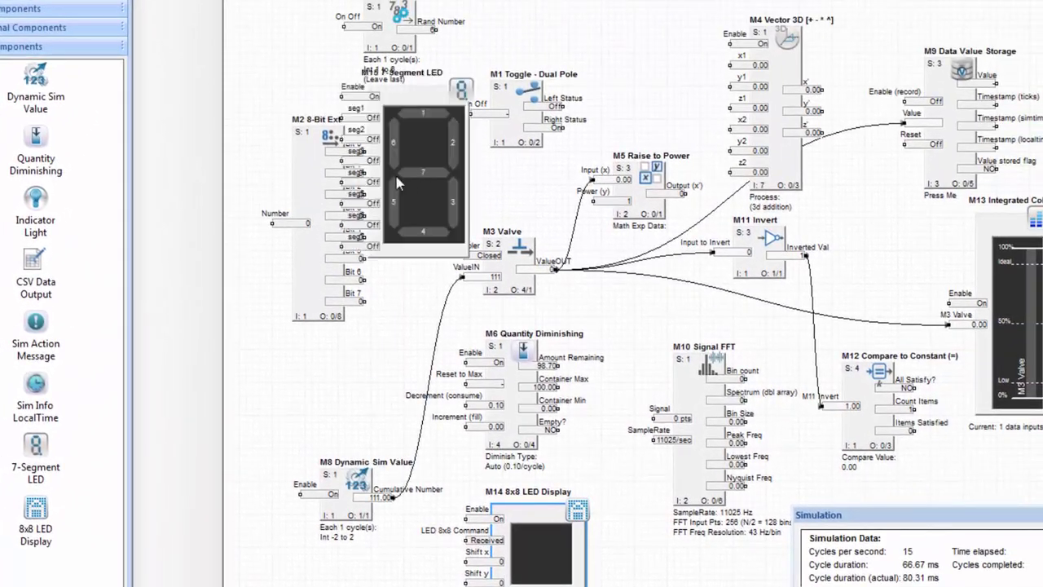
drag(307, 167, 254, 159)
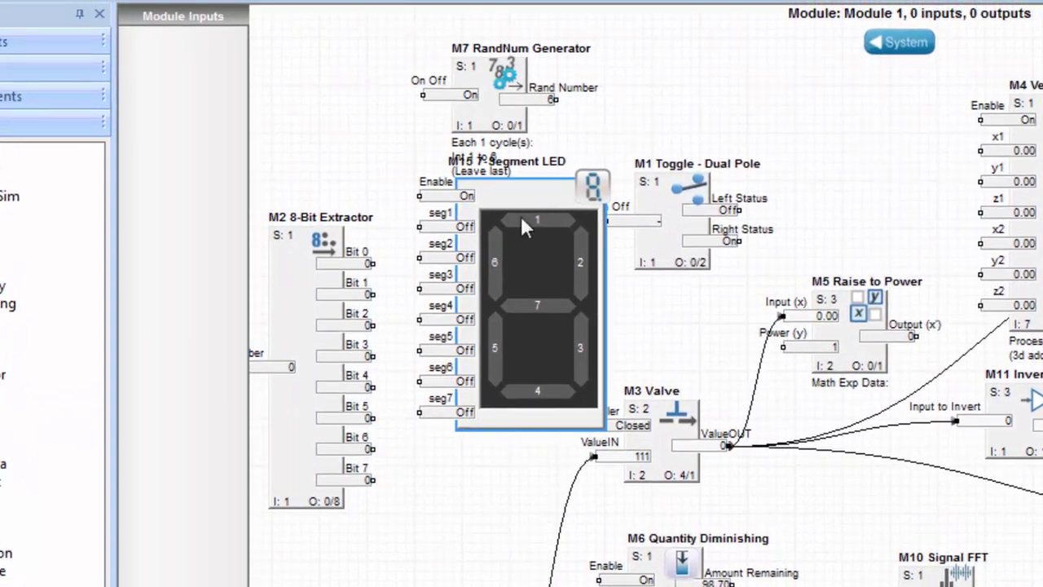
drag(524, 227, 502, 282)
drag(676, 417, 717, 397)
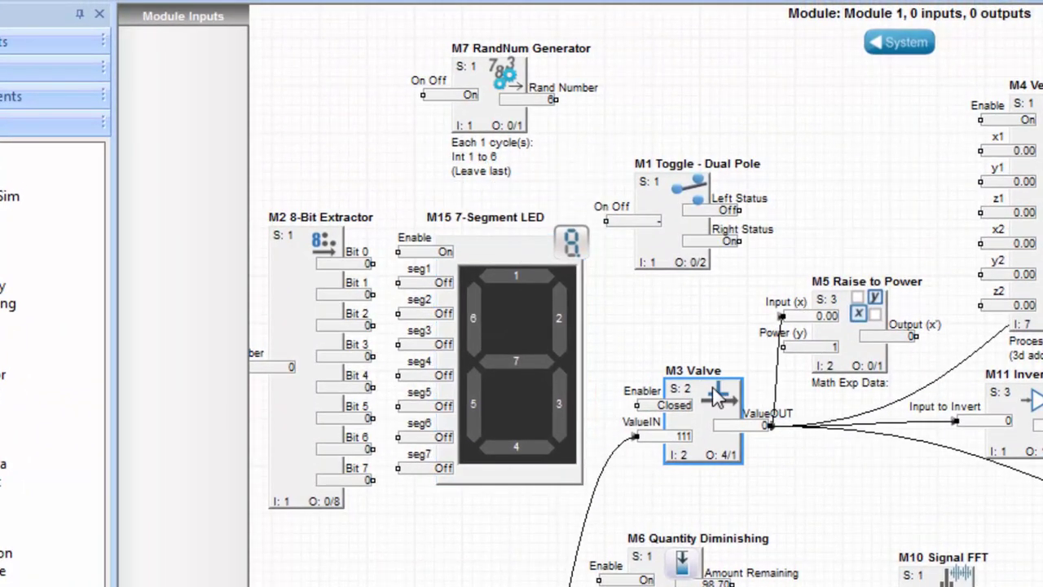
drag(520, 242, 543, 289)
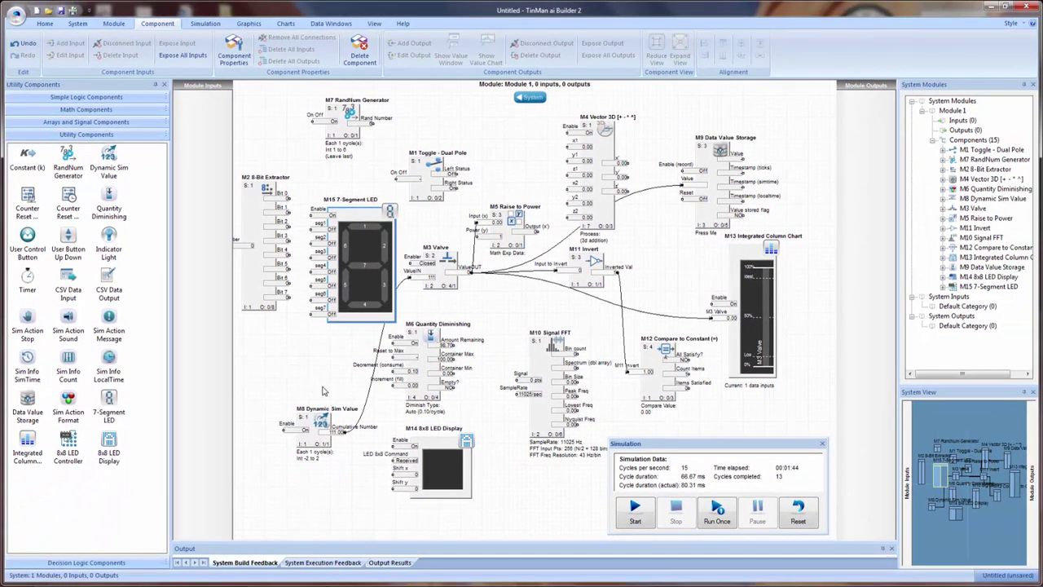
- Browse the Simple Logic, Math, Arrays and Signal, Utility and Decision Logic component palettes
click(108, 101)
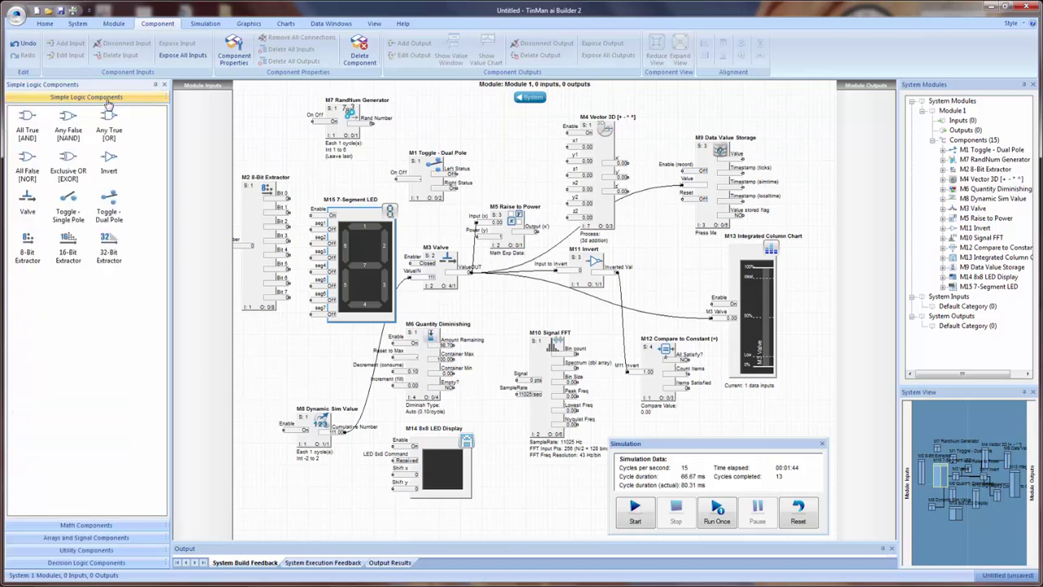
click(90, 526)
click(89, 538)
click(90, 550)
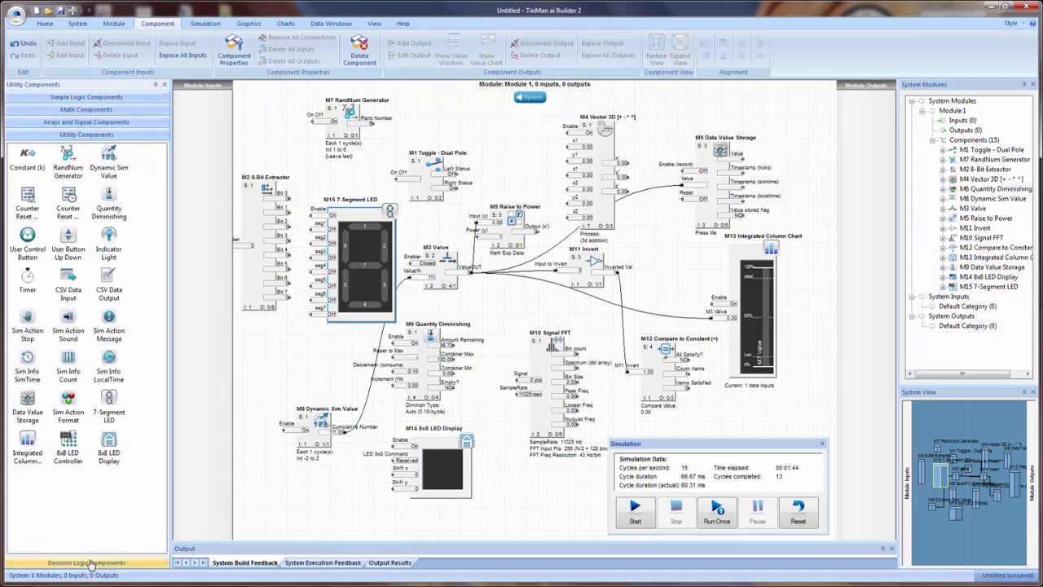
click(90, 562)
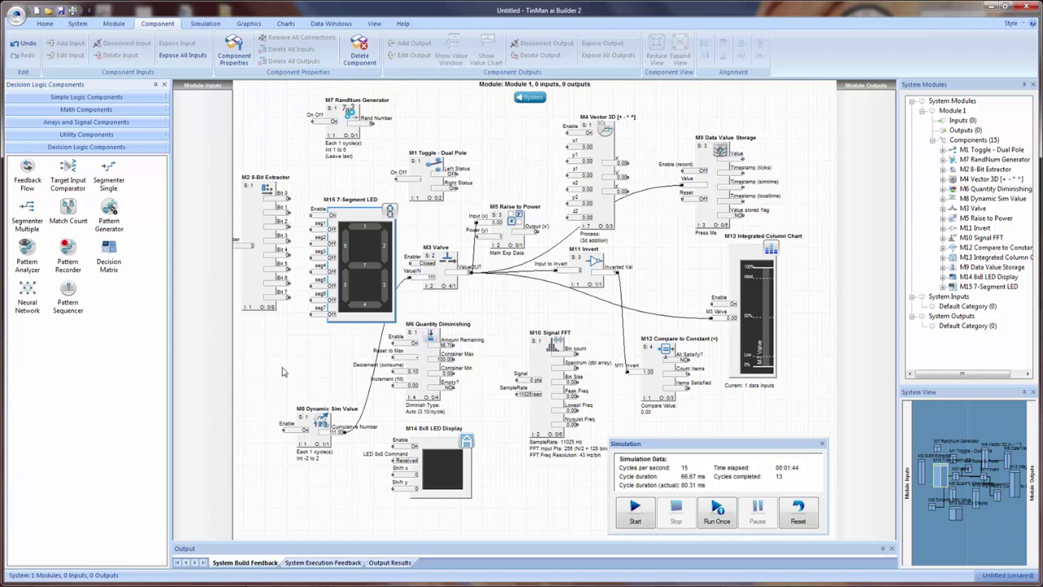
drag(292, 366, 302, 360)
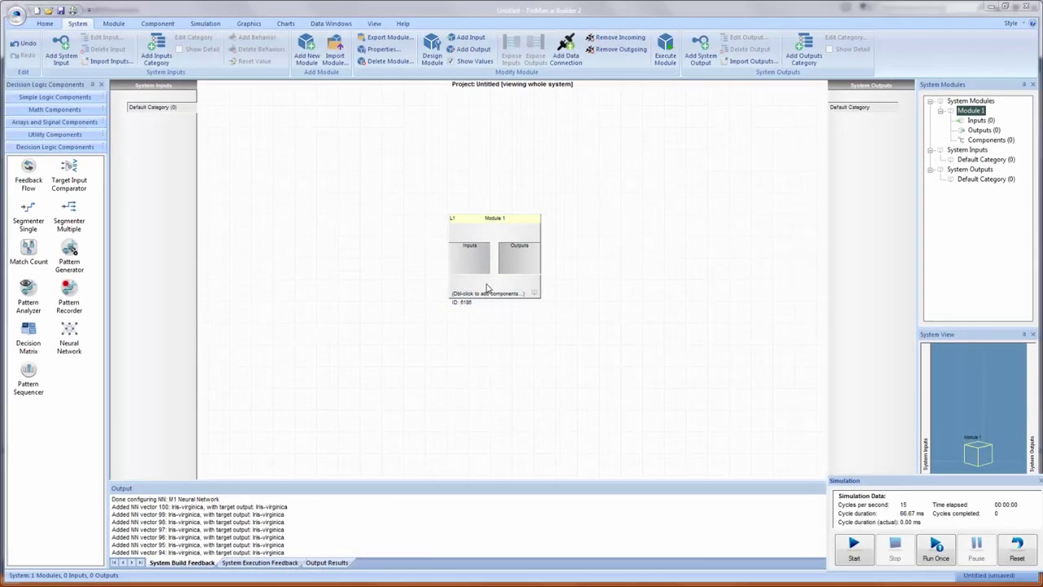
- Open Module 1 for design, widen the component palette and add a Neural Network component to its empty canvas
double_click(486, 289)
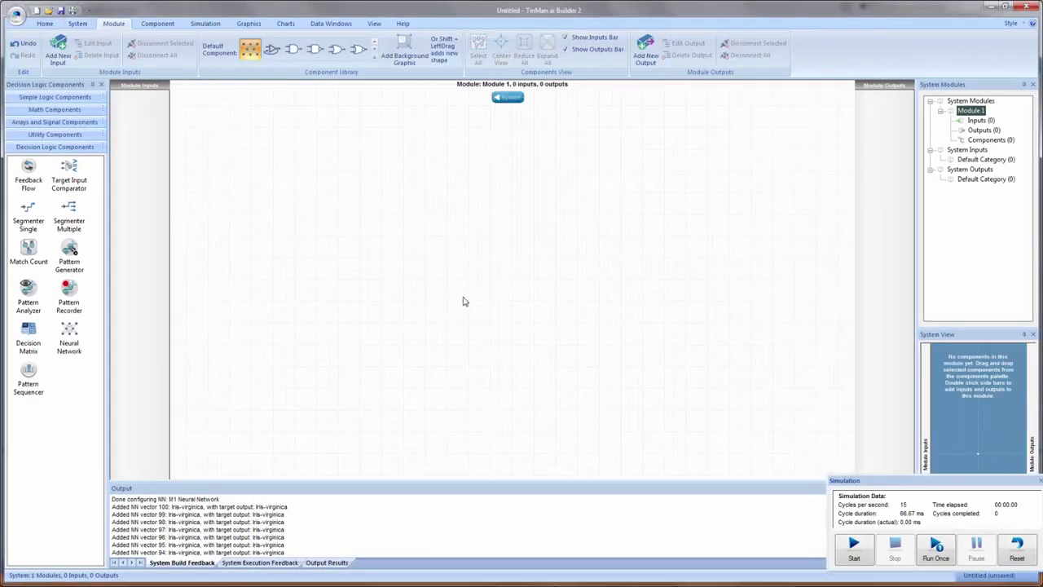
drag(108, 234, 128, 234)
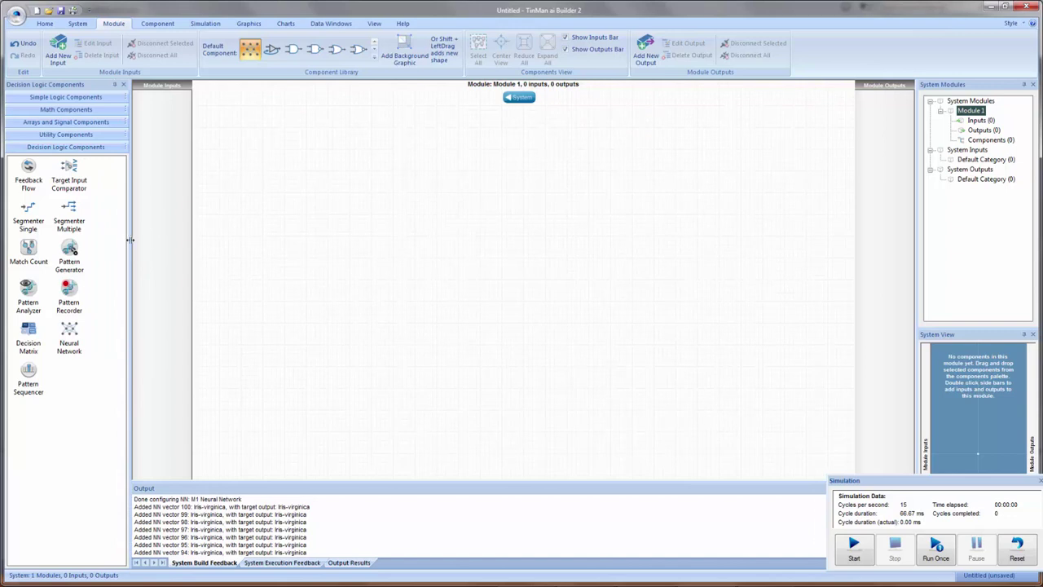
drag(69, 334, 475, 238)
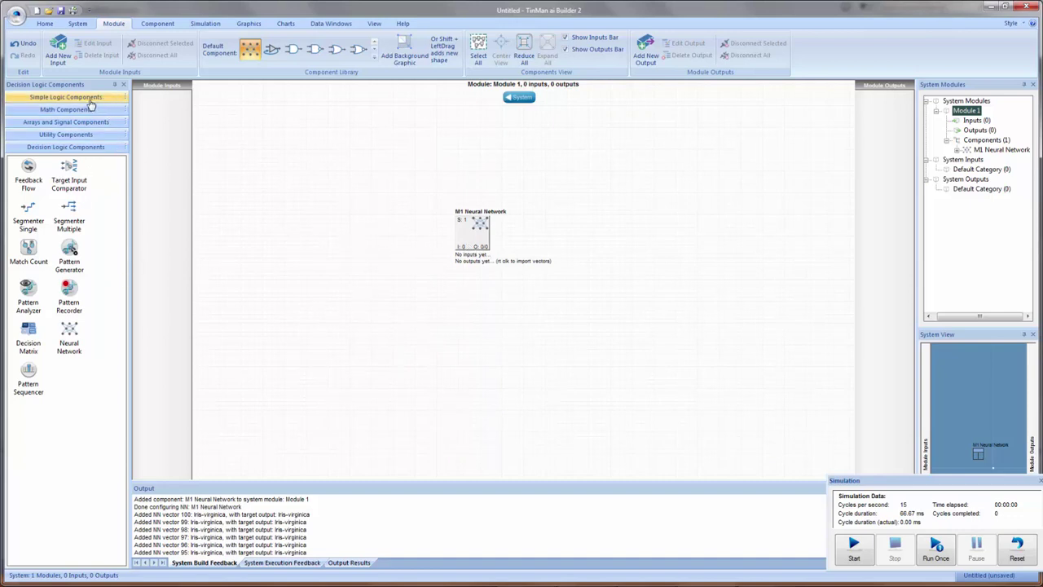
click(91, 98)
click(73, 527)
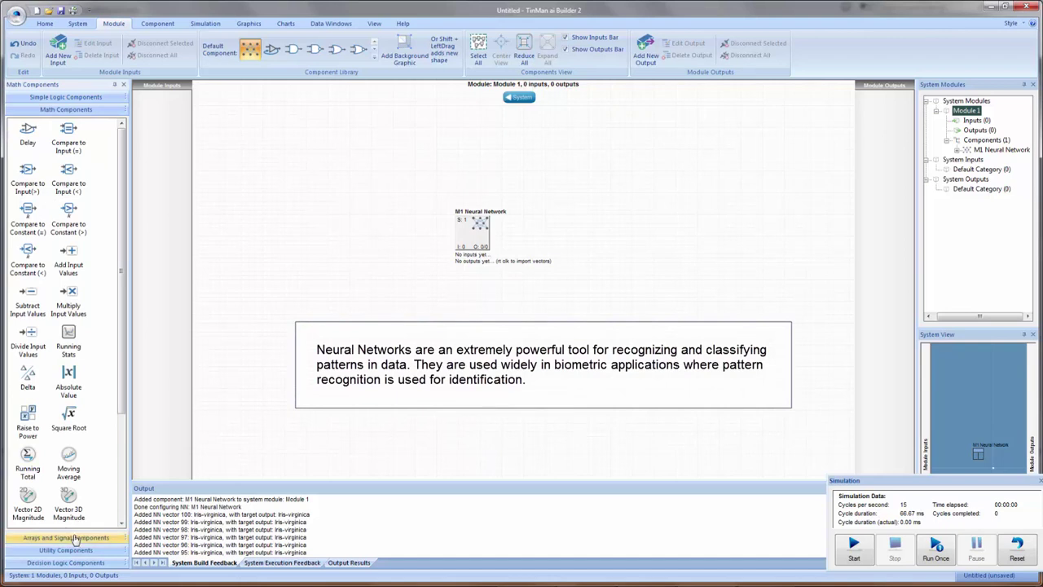
click(74, 538)
click(71, 550)
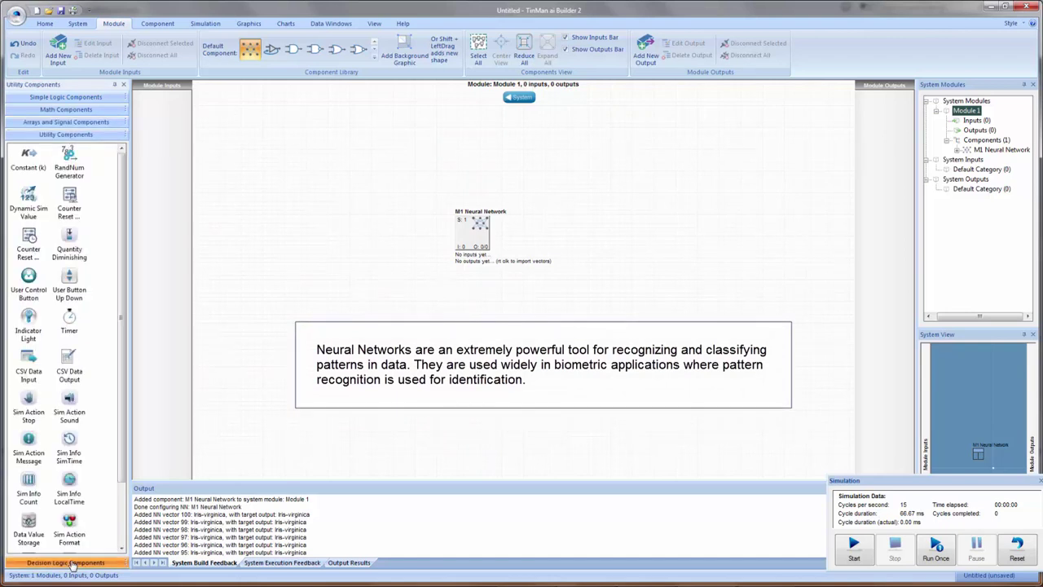
click(72, 562)
- Reposition M1 Neural Network and start a pattern import into it from the sample file iris uci 2.csv
drag(478, 236, 477, 219)
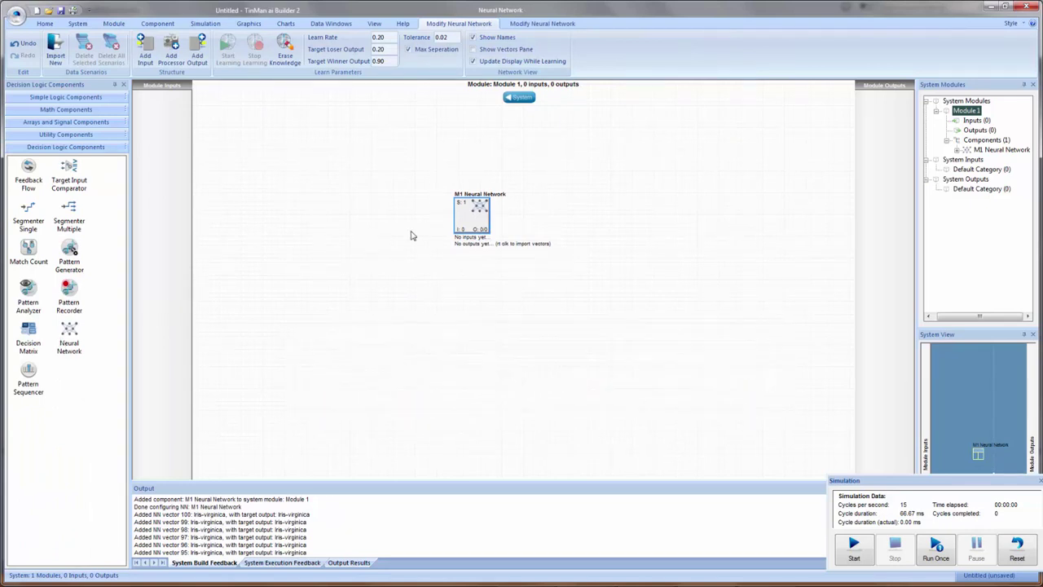
drag(461, 224, 447, 230)
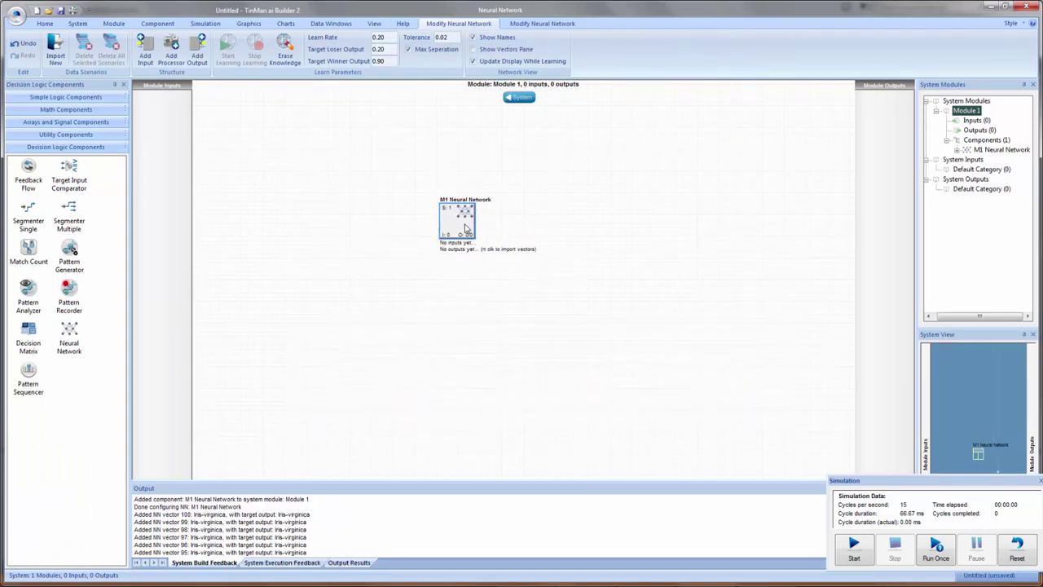
right_click(466, 227)
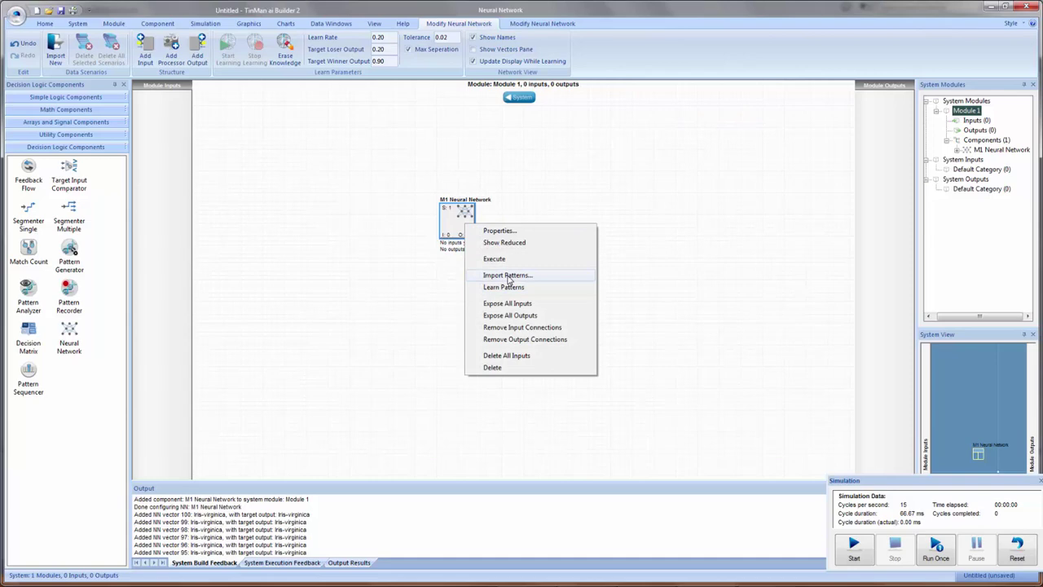
click(509, 277)
click(544, 262)
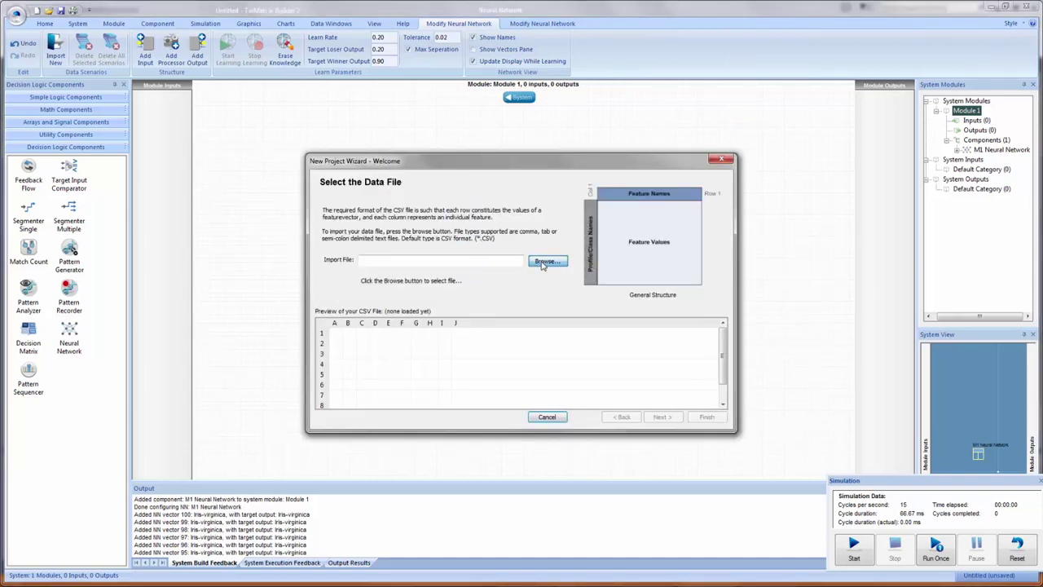
click(692, 231)
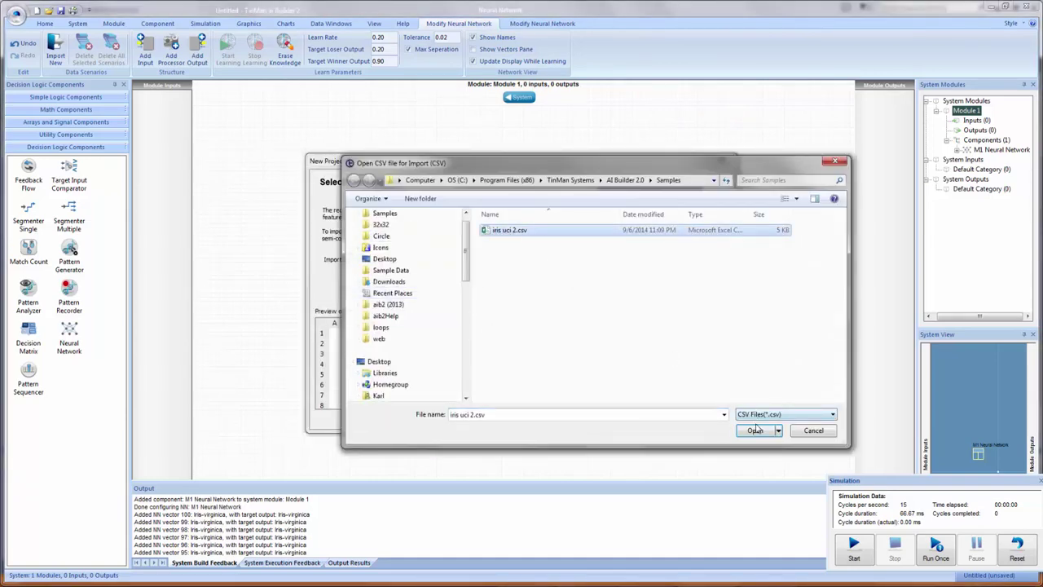
click(755, 429)
- Complete the data import wizard, keeping the first row as a header row of feature names
click(666, 417)
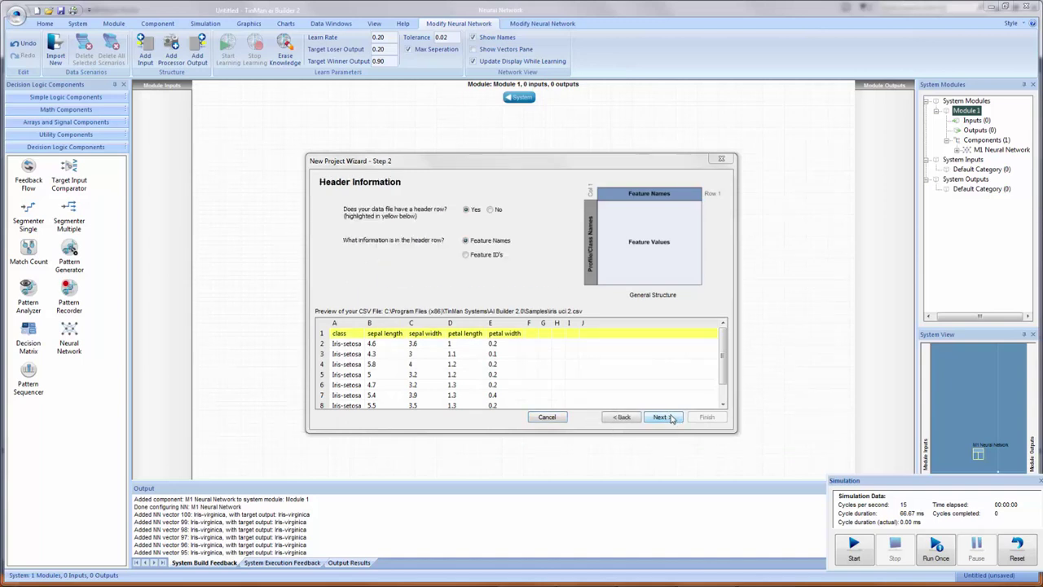
click(668, 417)
click(673, 418)
click(672, 419)
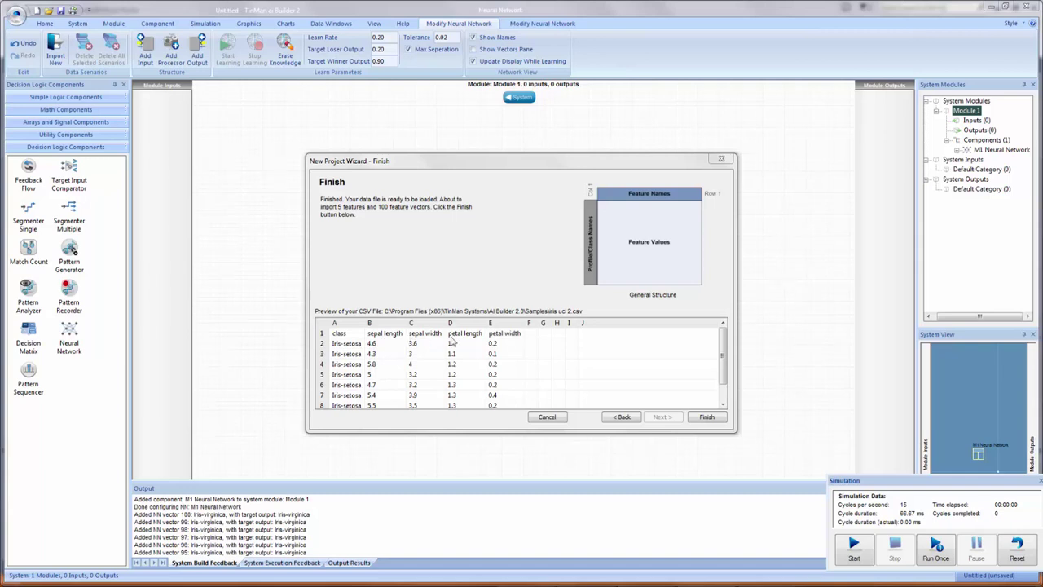
click(705, 417)
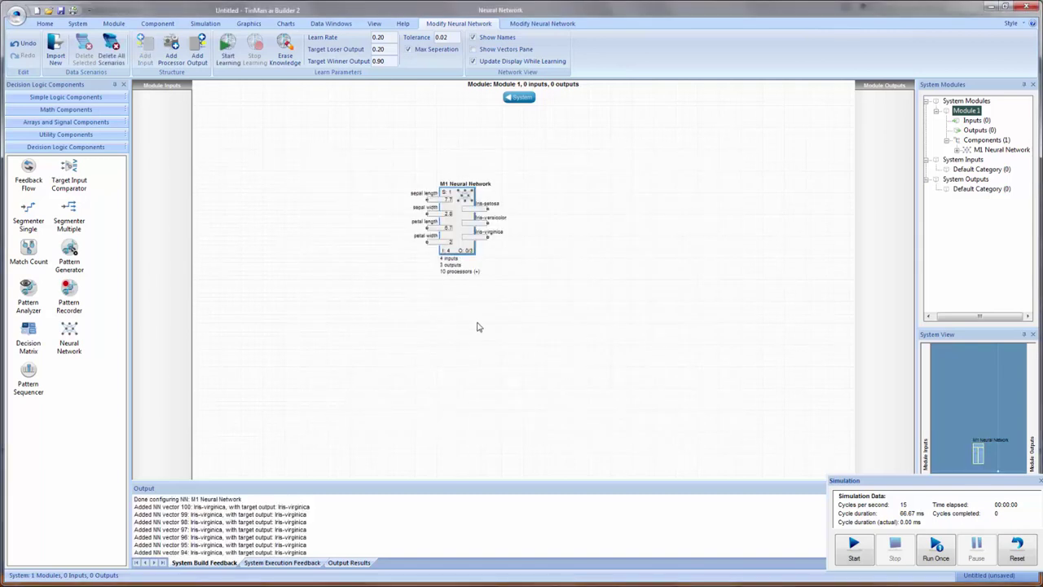
- Shift M1 Neural Network slightly to the left on the module canvas
drag(466, 255, 444, 274)
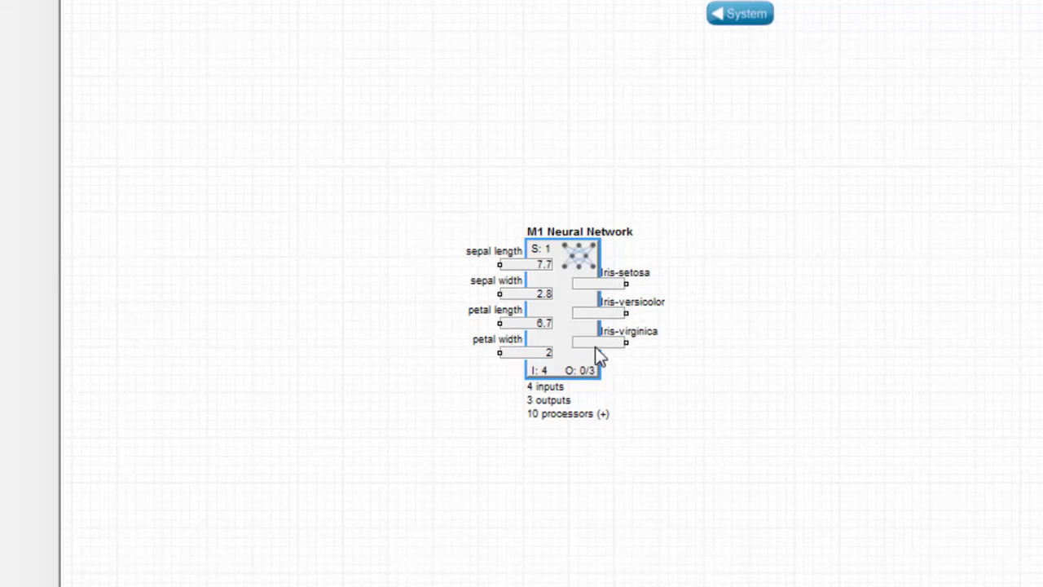
drag(567, 363, 557, 353)
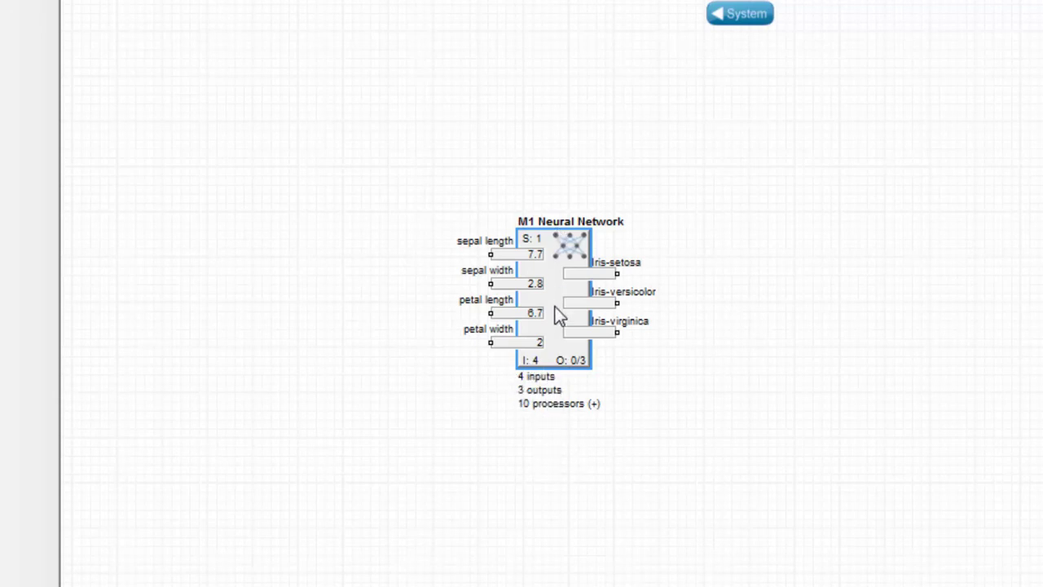
drag(558, 249, 558, 237)
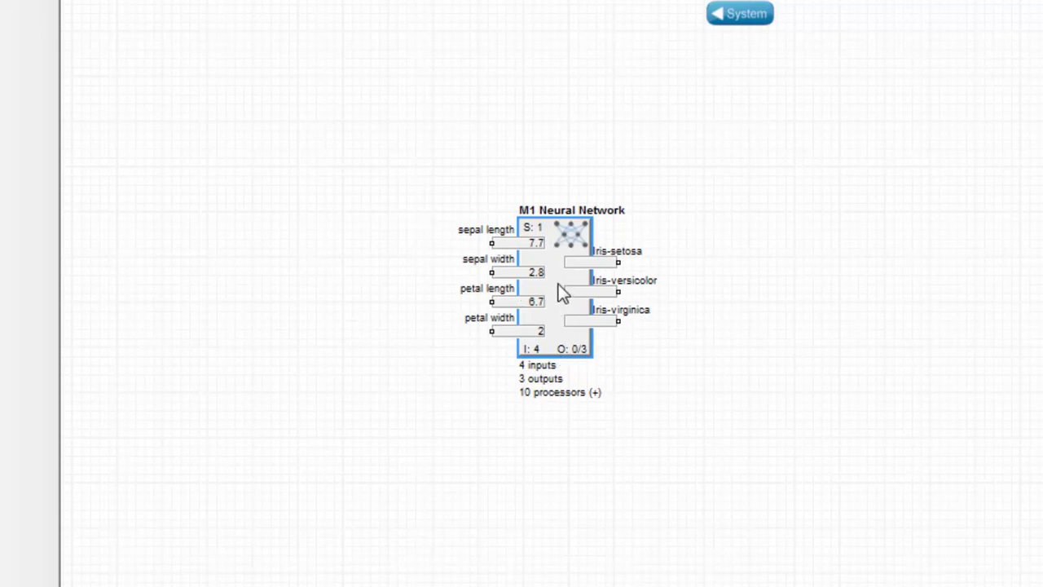
drag(559, 283, 548, 282)
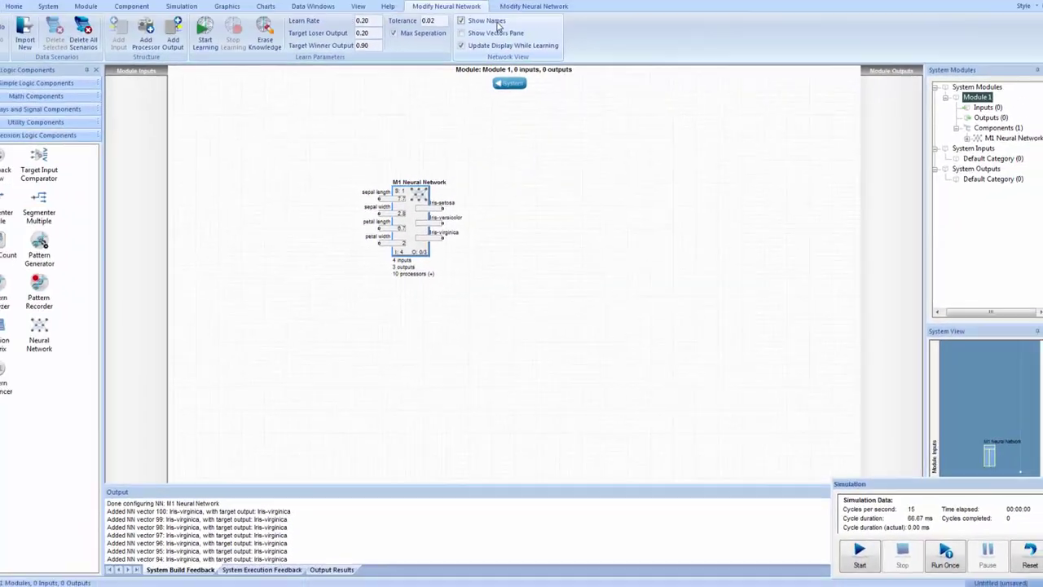
- Show the vectors pane of M1 Neural Network, and erase and relearn its feature vectors from there
click(496, 32)
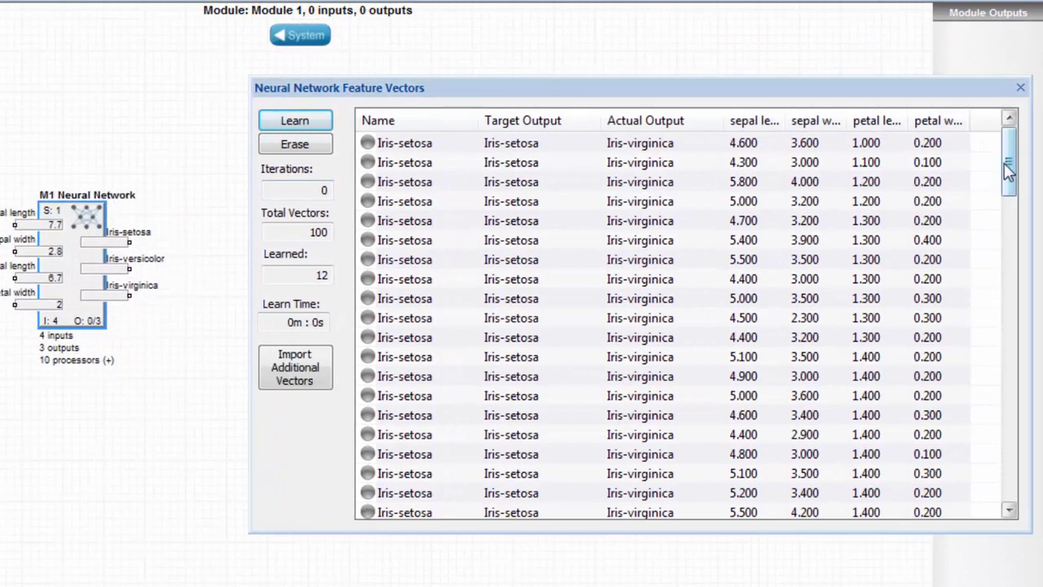
drag(1008, 169, 1010, 465)
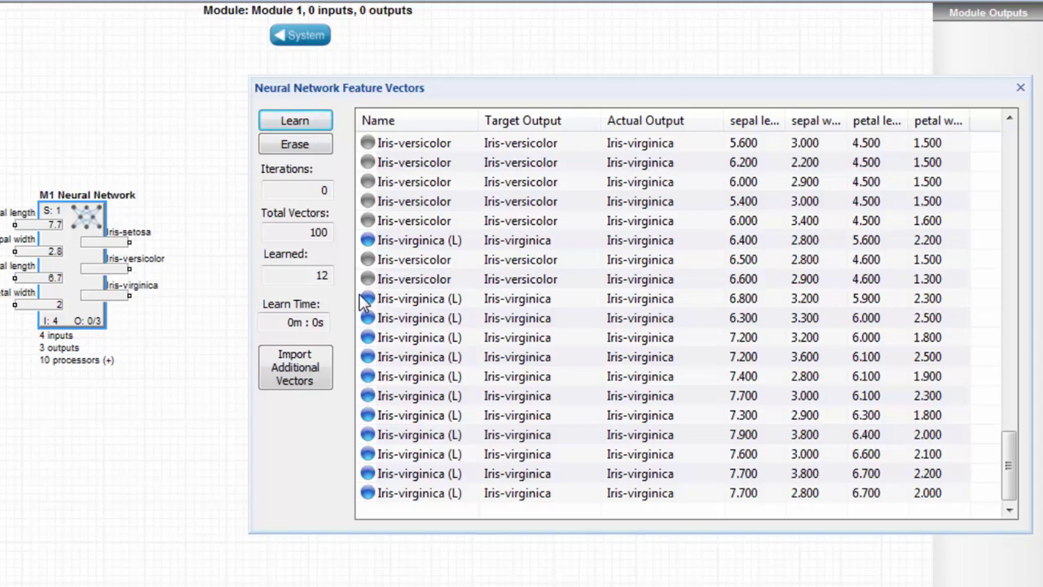
click(295, 145)
click(295, 121)
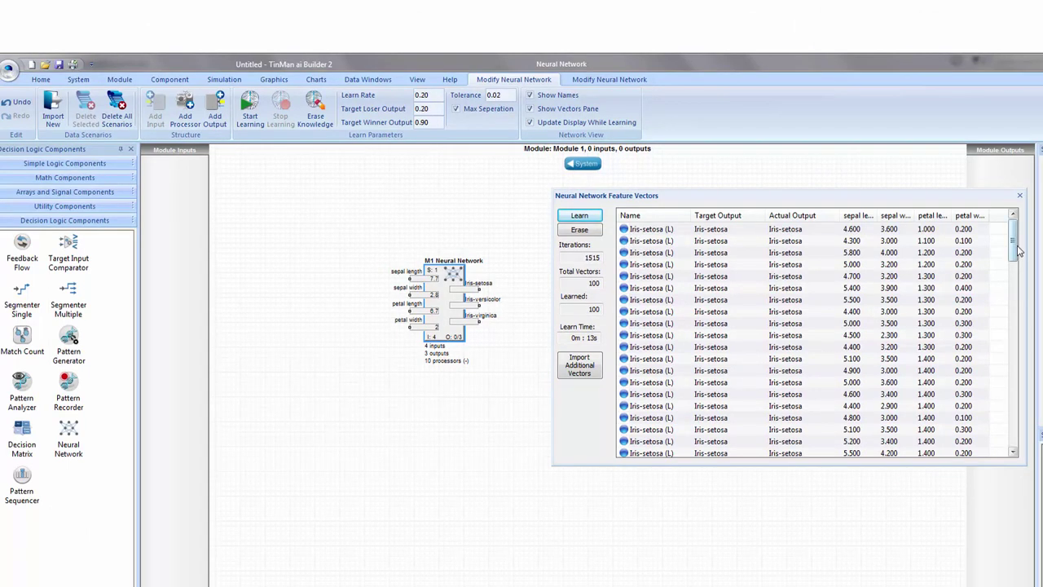
drag(1017, 235, 1016, 238)
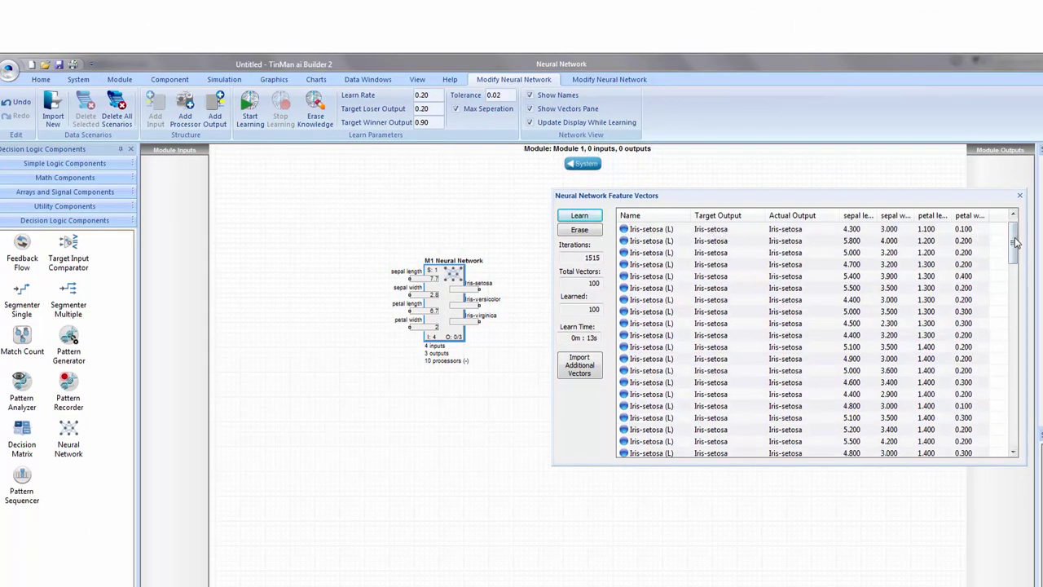
mouse_move(1016, 242)
mouse_down()
mouse_move(1029, 425)
mouse_move(1025, 233)
mouse_up()
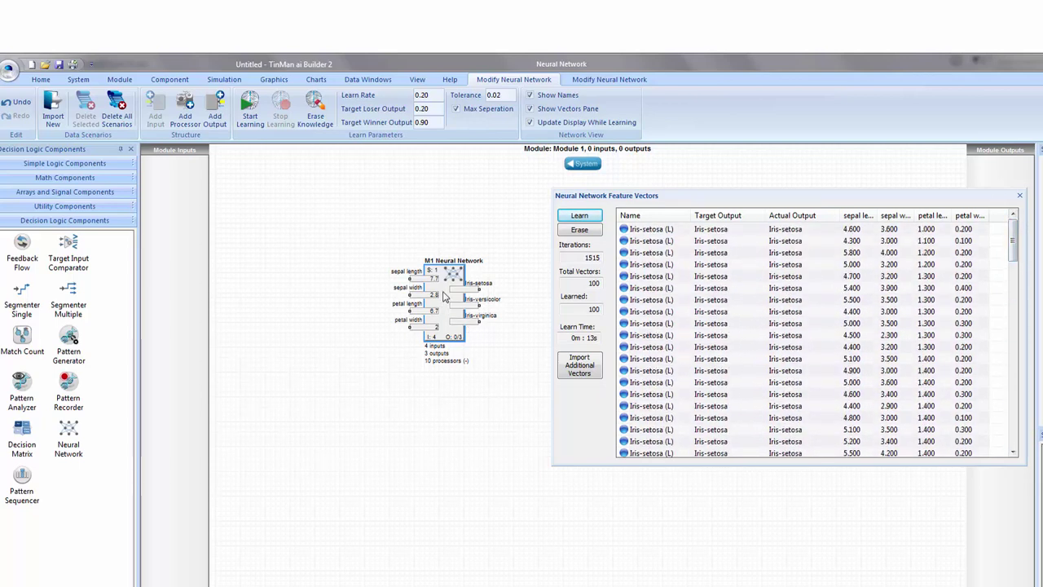
- Move M1 Neural Network and the feature vectors pane further left, and load the first Iris-setosa vector into the network
drag(445, 299, 411, 303)
drag(656, 198, 598, 249)
click(603, 285)
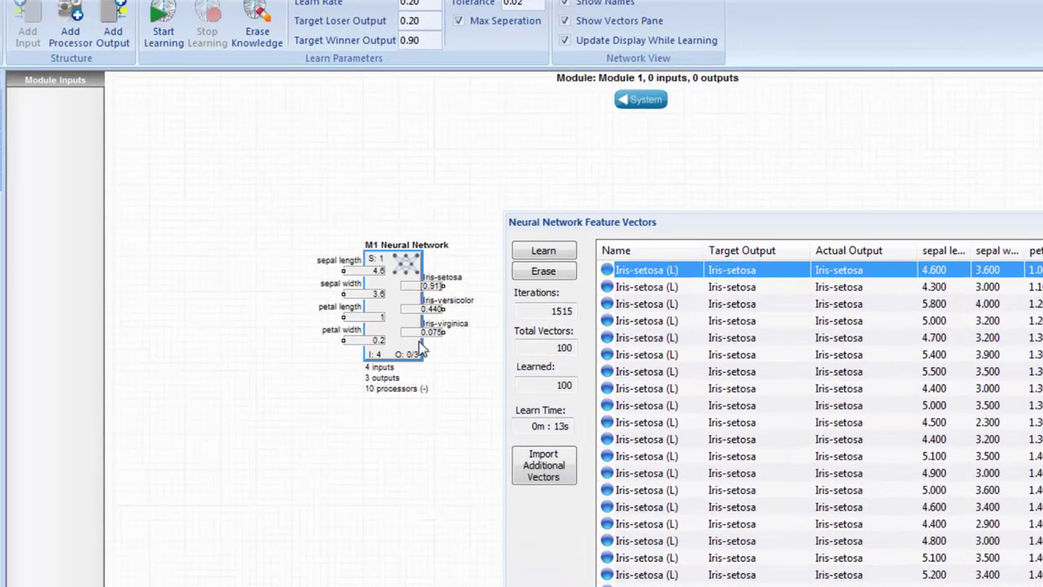
text(1)
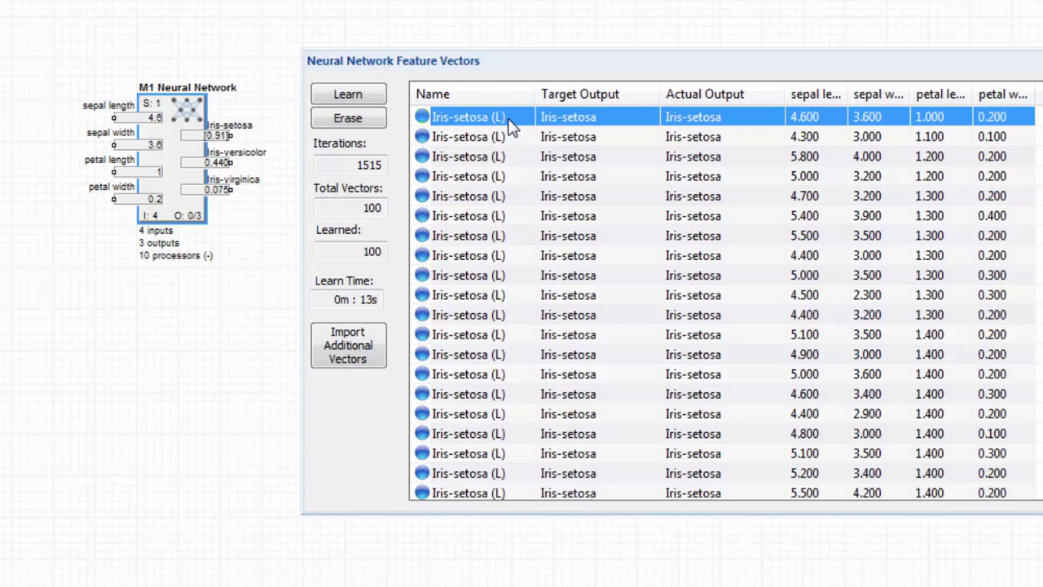
- Step through the next six Iris-setosa vectors to examine the network's input and output values for each
key(Down)
key(Down)
key(Down)
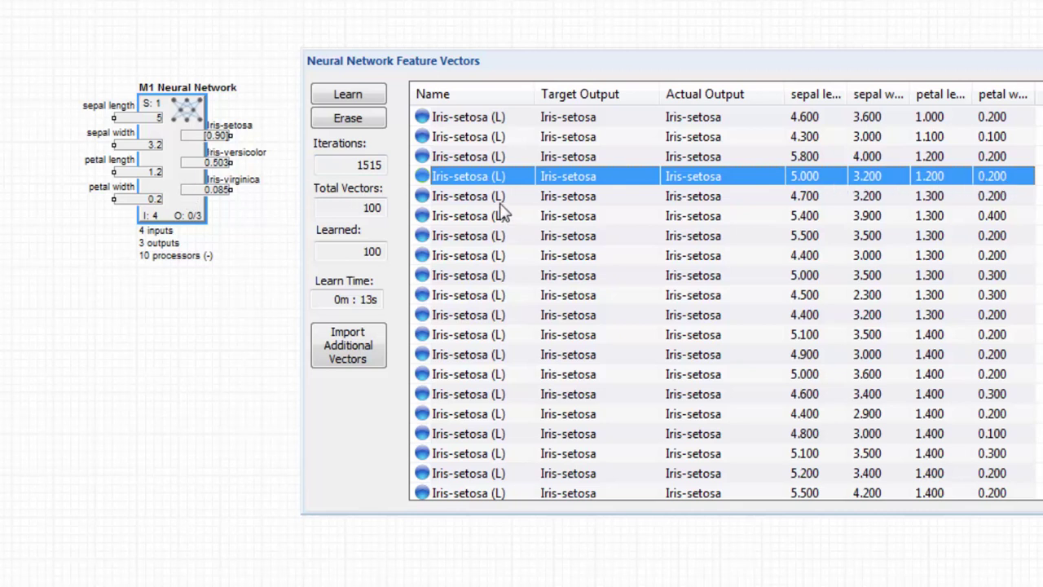
key(Down)
key(Down)
key(Down)
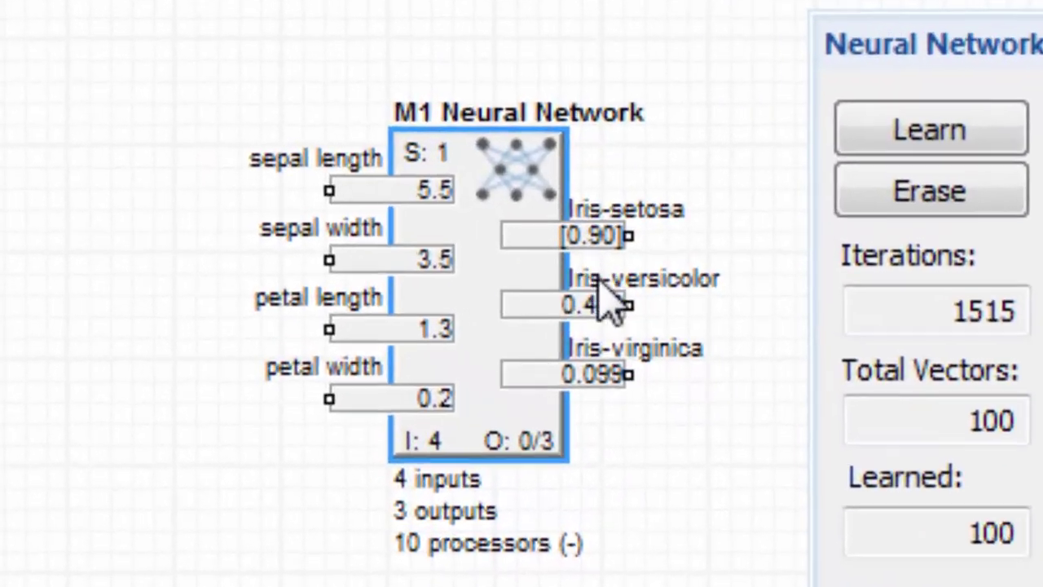
- Move M1 Neural Network left and place a value window for its Iris-setosa output above and to its right
drag(515, 200, 273, 147)
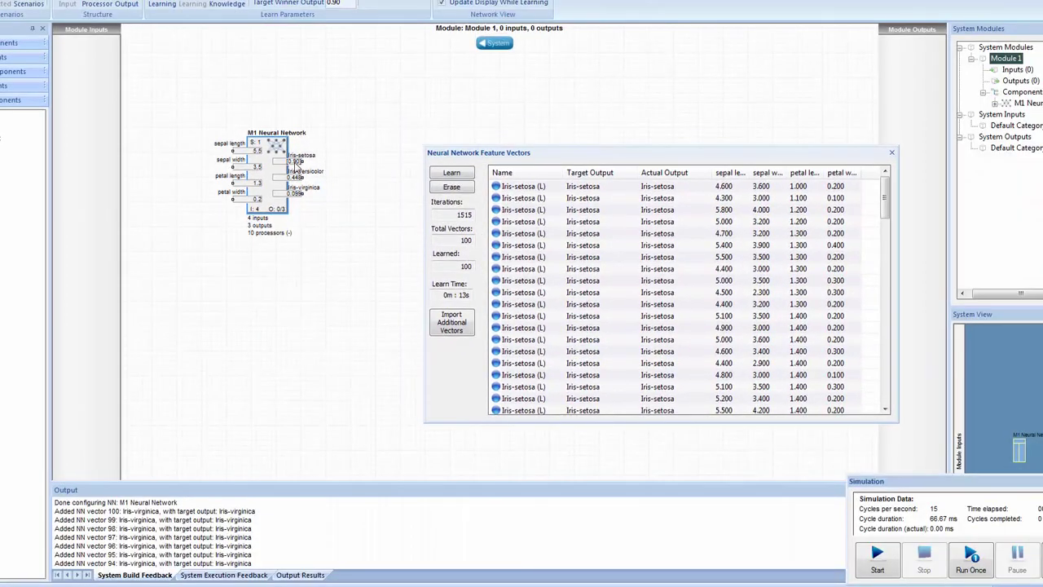
right_click(294, 166)
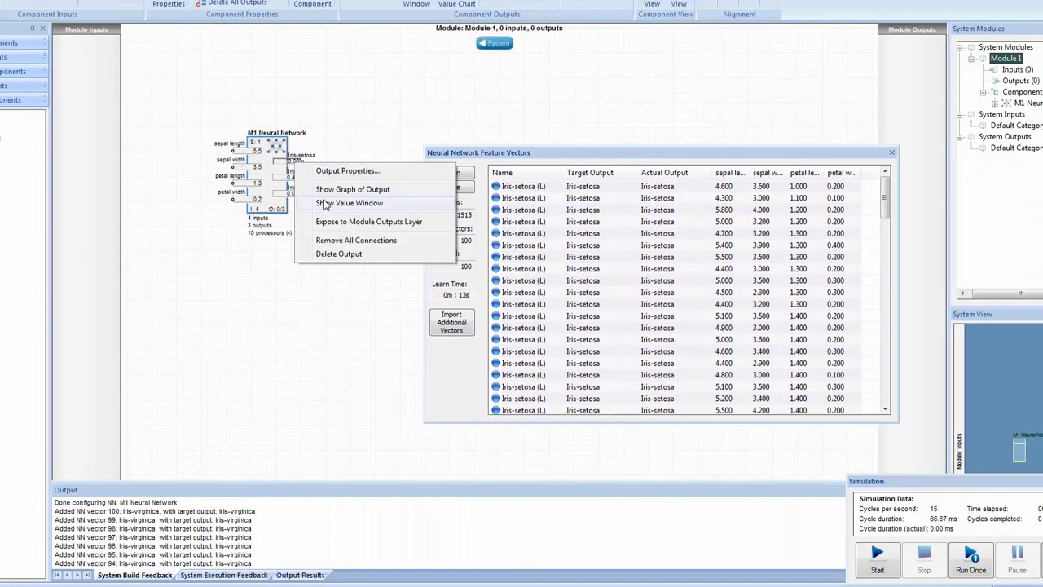
click(343, 203)
drag(330, 167, 364, 112)
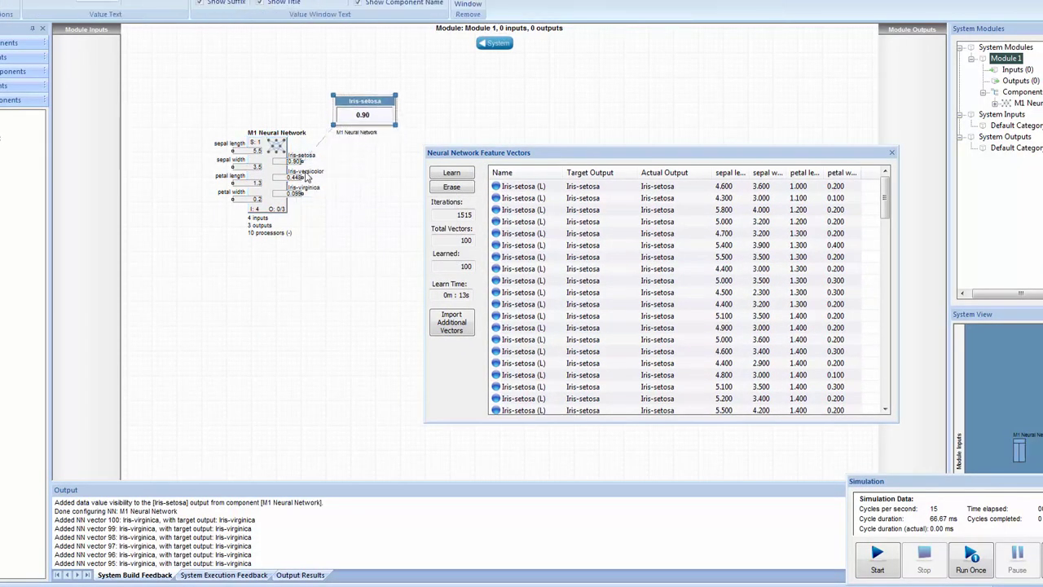
- Add value windows for the Iris-versicolor and Iris-virginica outputs, lined up in a row beside the Iris-setosa window
right_click(308, 188)
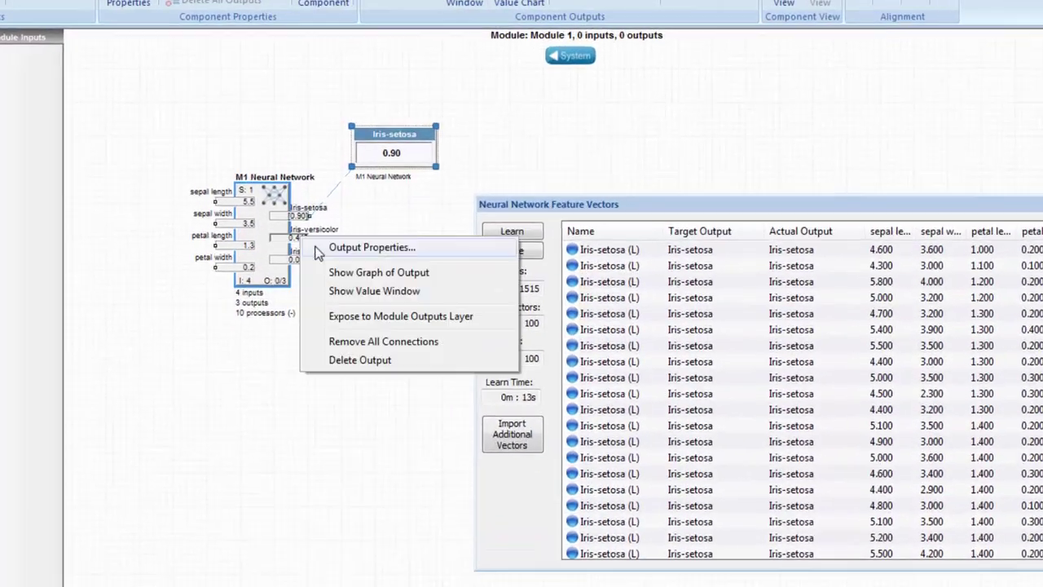
click(340, 291)
drag(363, 260, 495, 153)
right_click(300, 346)
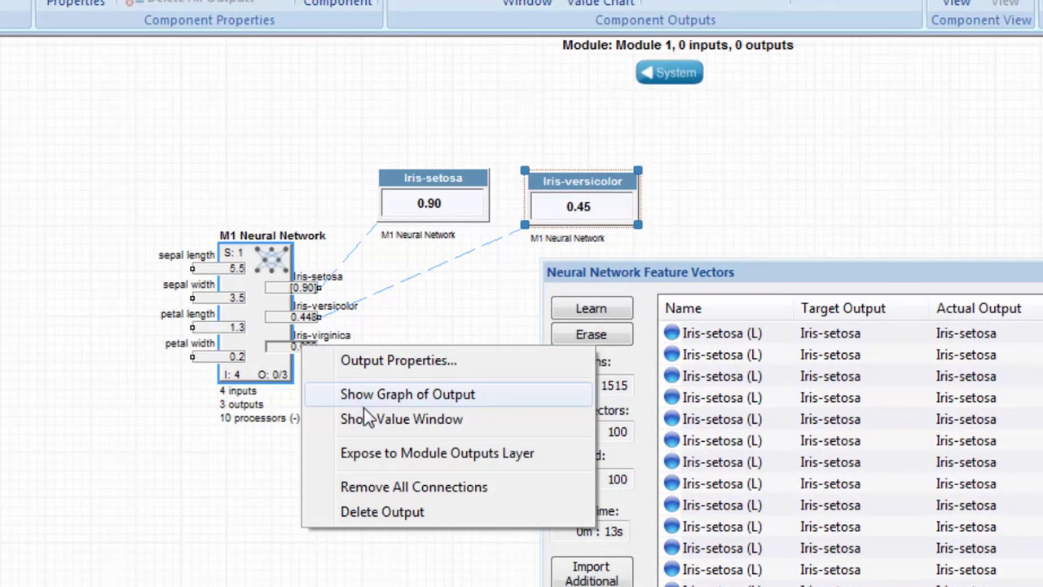
click(392, 419)
drag(394, 352, 778, 179)
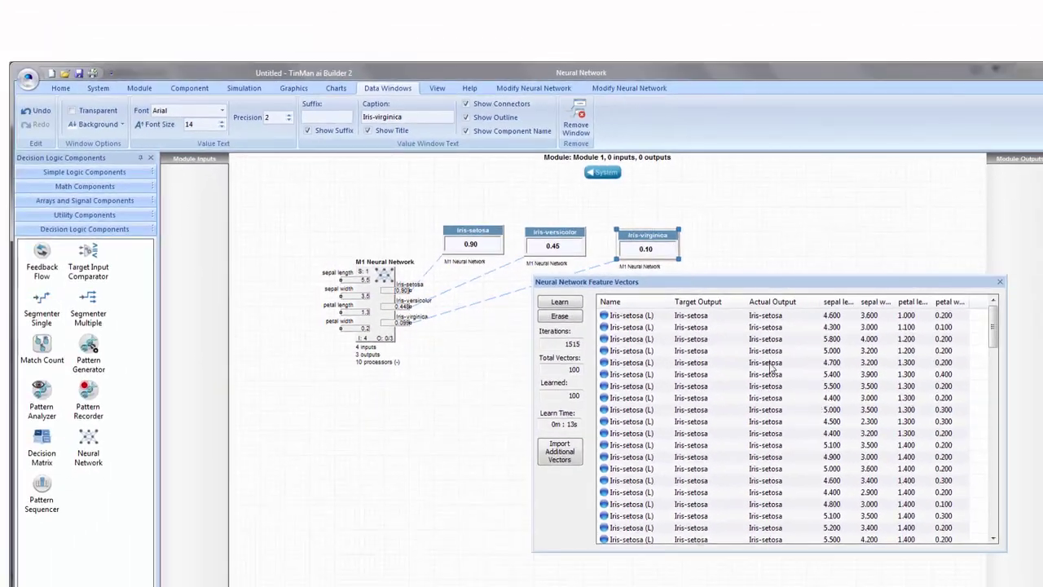
- Step through the Iris-setosa vectors from the fifth row down to compare the three output value windows
click(825, 380)
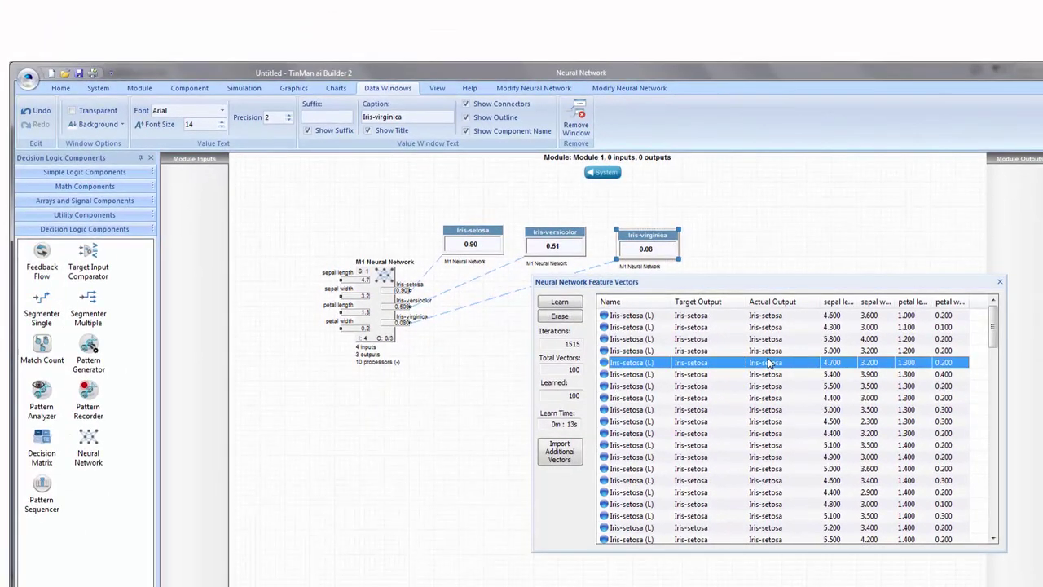
key(Down)
key(Down)
key(Down)
key(Down)
key(Down)
key(Down)
key(Down)
key(Down)
key(Down)
key(Down)
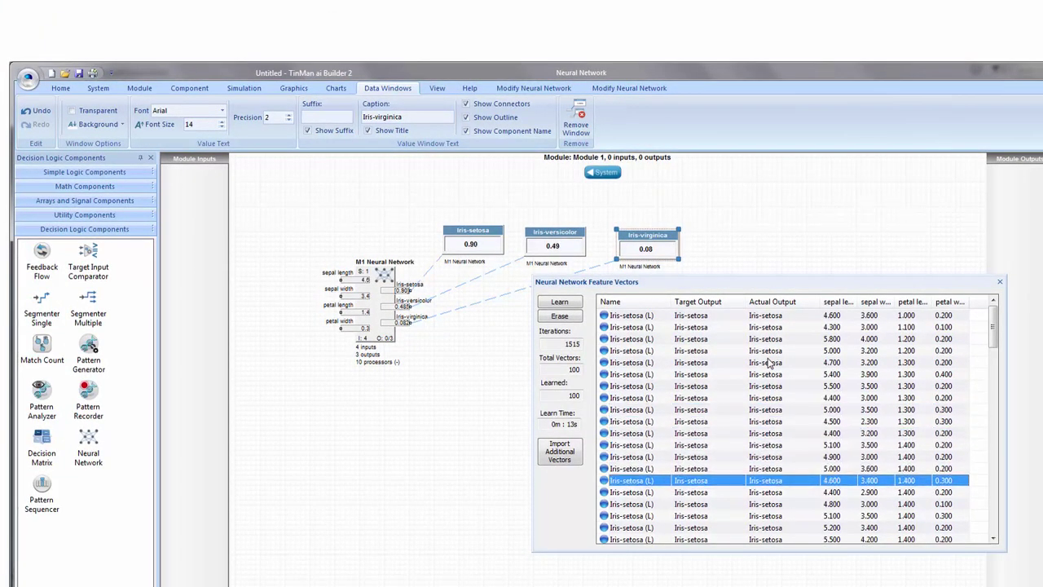
key(Down)
key(Down)
key(Down)
key(Down)
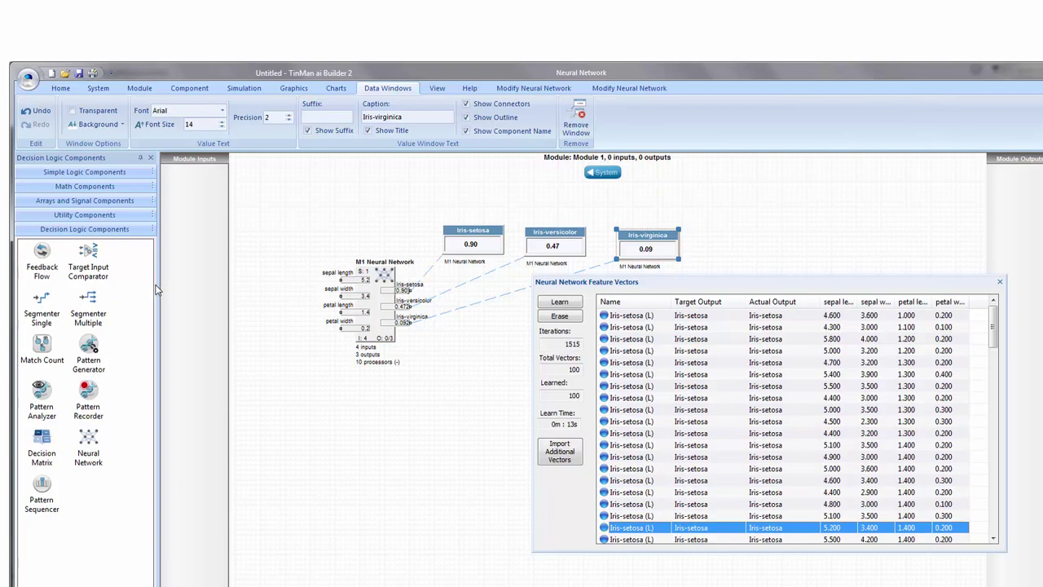
- Add a Sim Action Format component, wire the Iris-setosa output to its trigger, and target the Iris-setosa value window
click(84, 214)
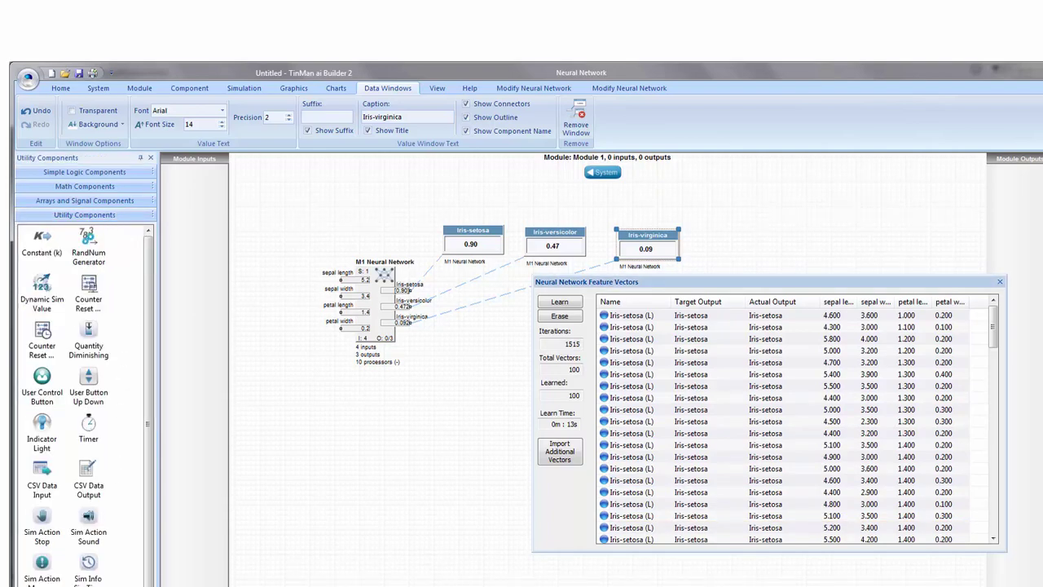
drag(267, 533, 455, 355)
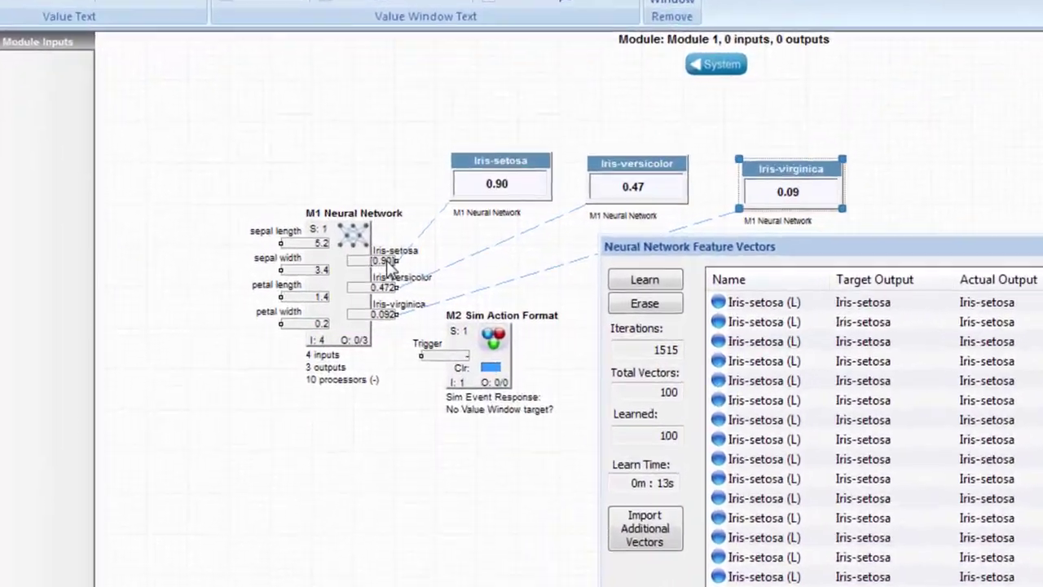
click(391, 265)
drag(394, 260, 422, 356)
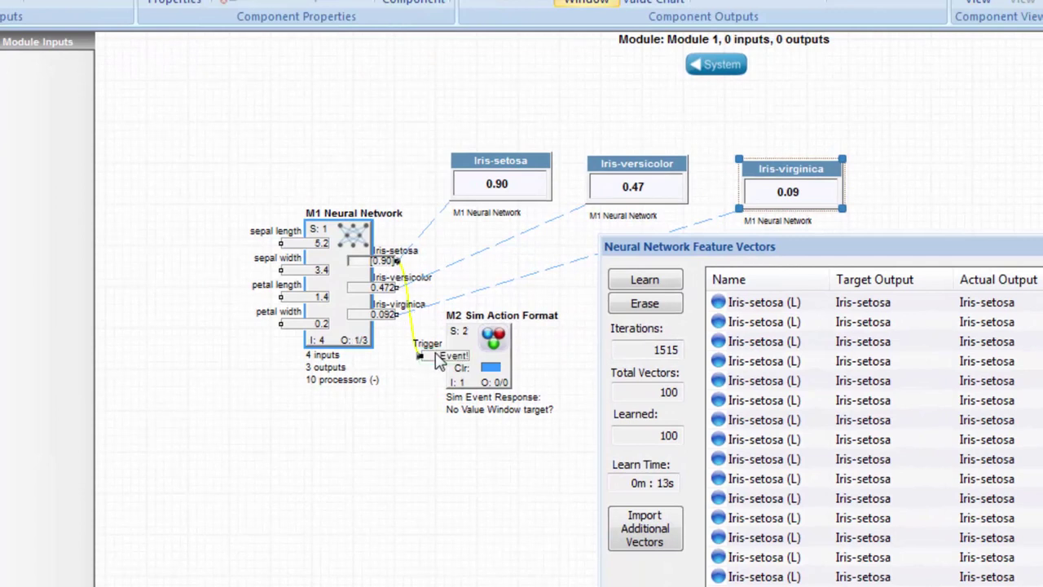
drag(486, 342, 526, 298)
click(503, 189)
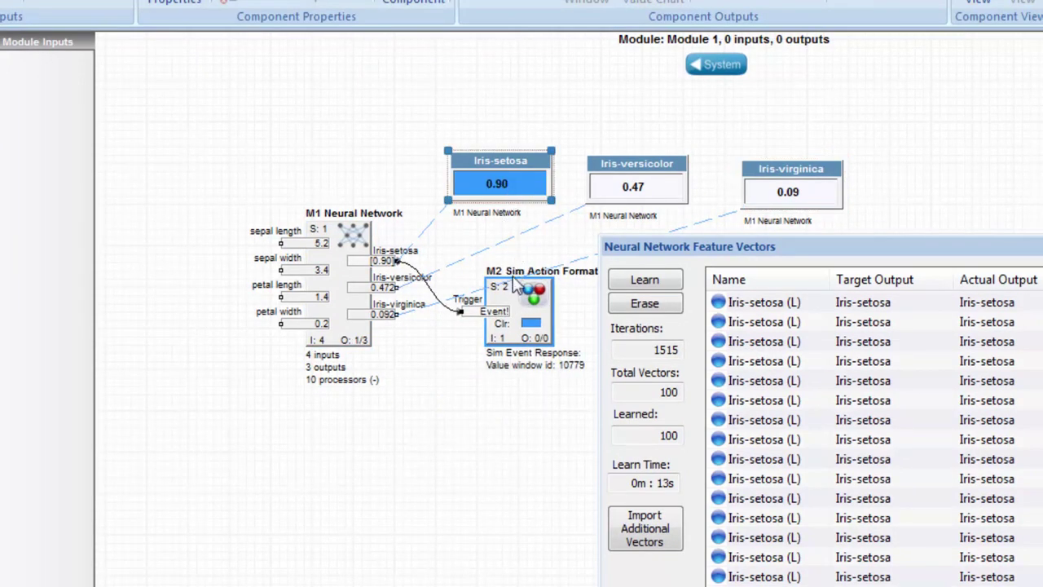
- Move M1 Neural Network up and left, and enable Show 0's and 1 for its output value format
drag(346, 254, 308, 223)
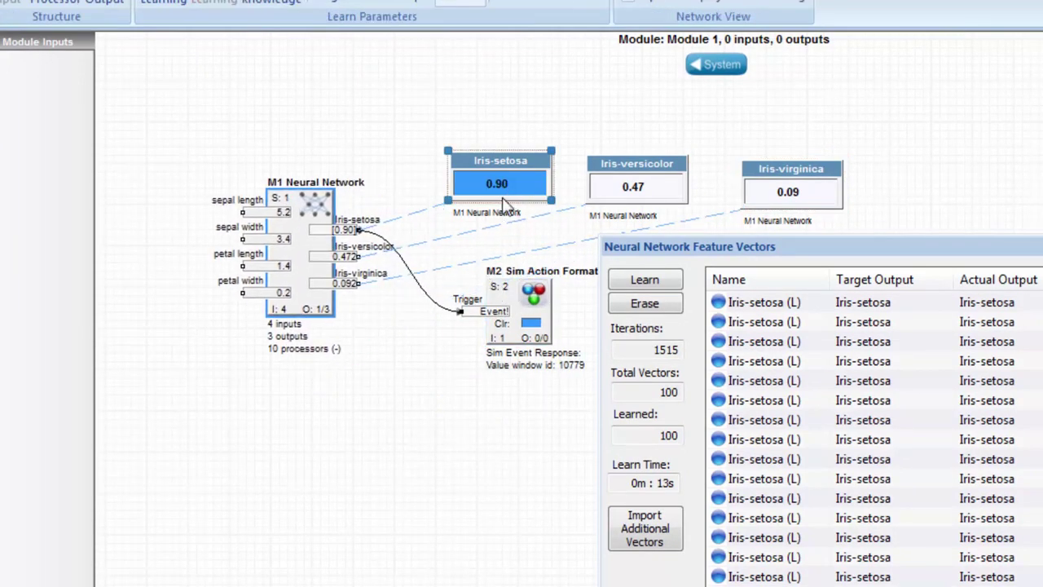
right_click(305, 197)
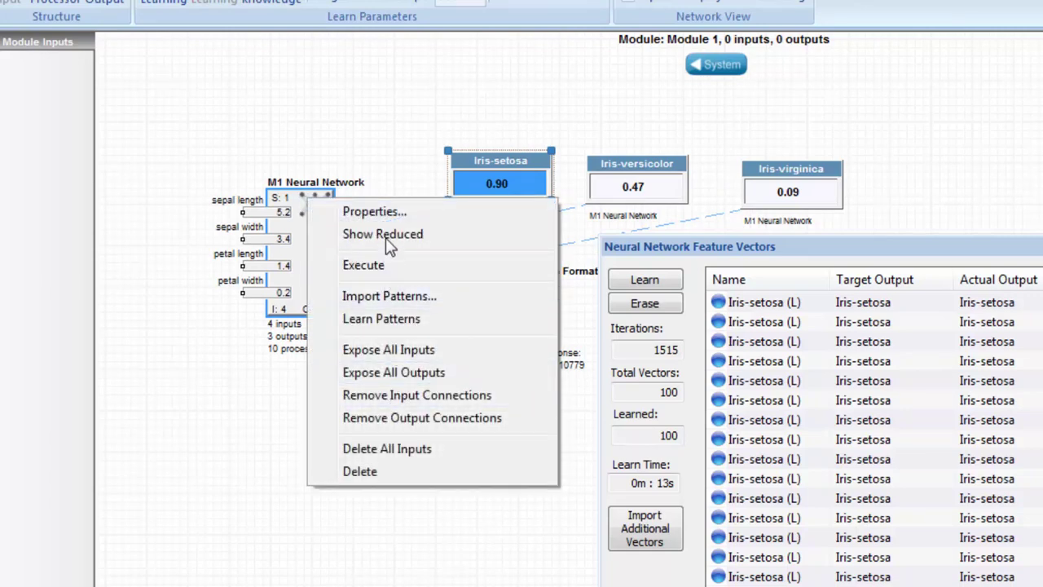
click(374, 212)
click(851, 463)
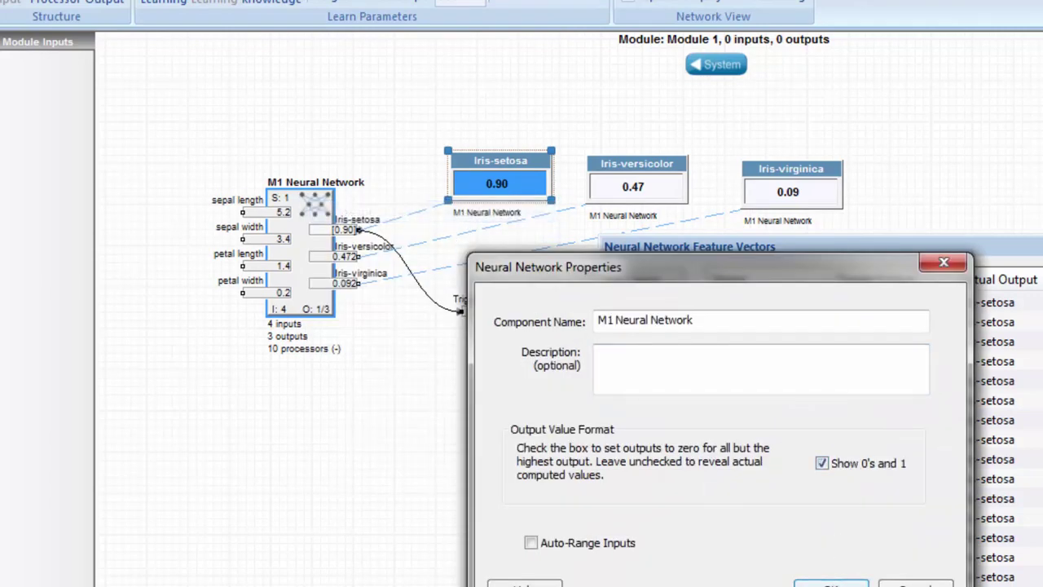
click(831, 583)
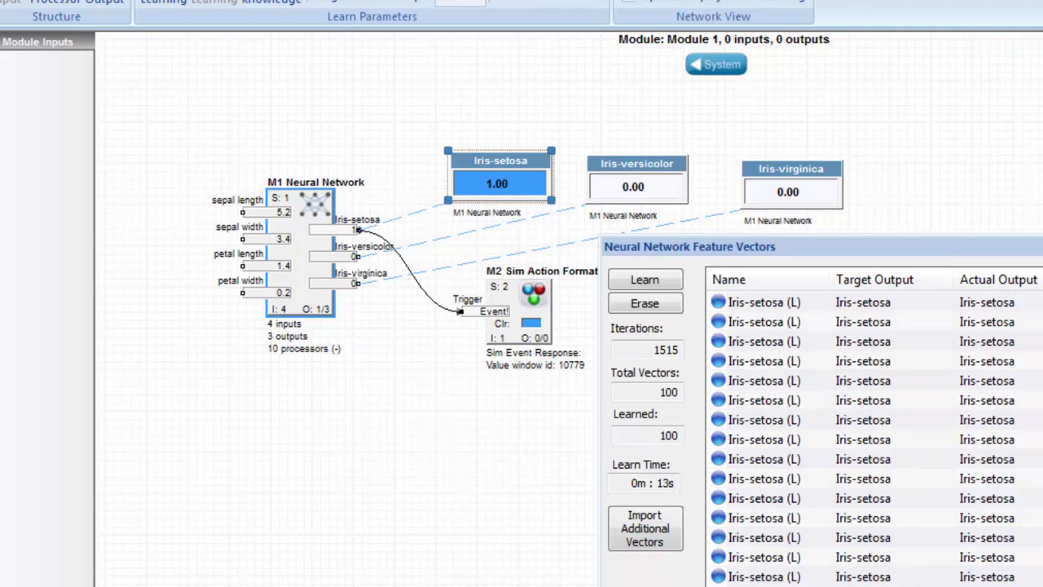
- Add two more Sim Action Format components, triggered by the Iris-versicolor and Iris-virginica outputs and targeting their matching value windows
click(407, 427)
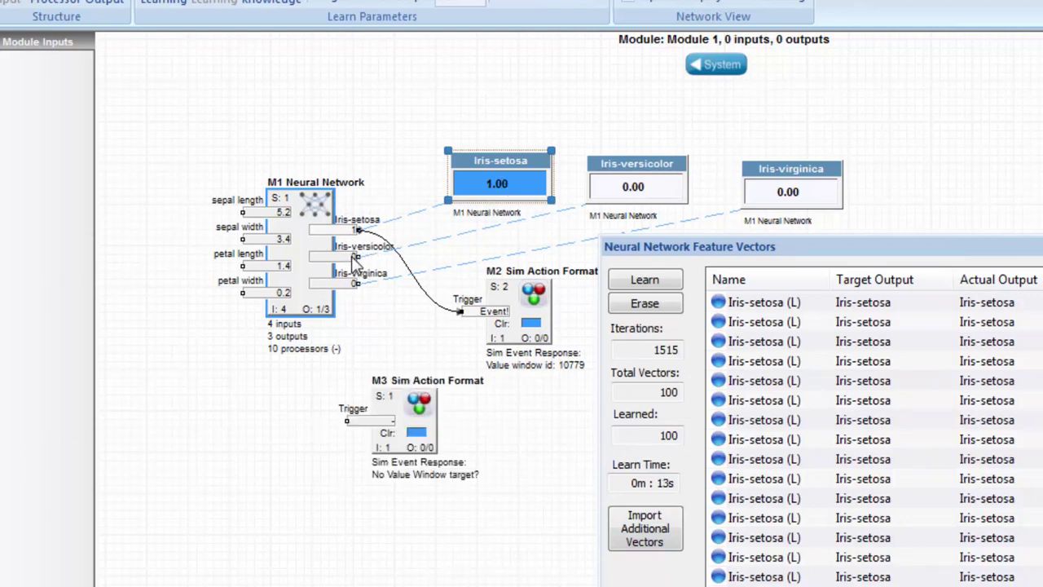
mouse_move(356, 258)
mouse_down()
mouse_move(346, 421)
mouse_move(412, 414)
mouse_move(641, 189)
mouse_up()
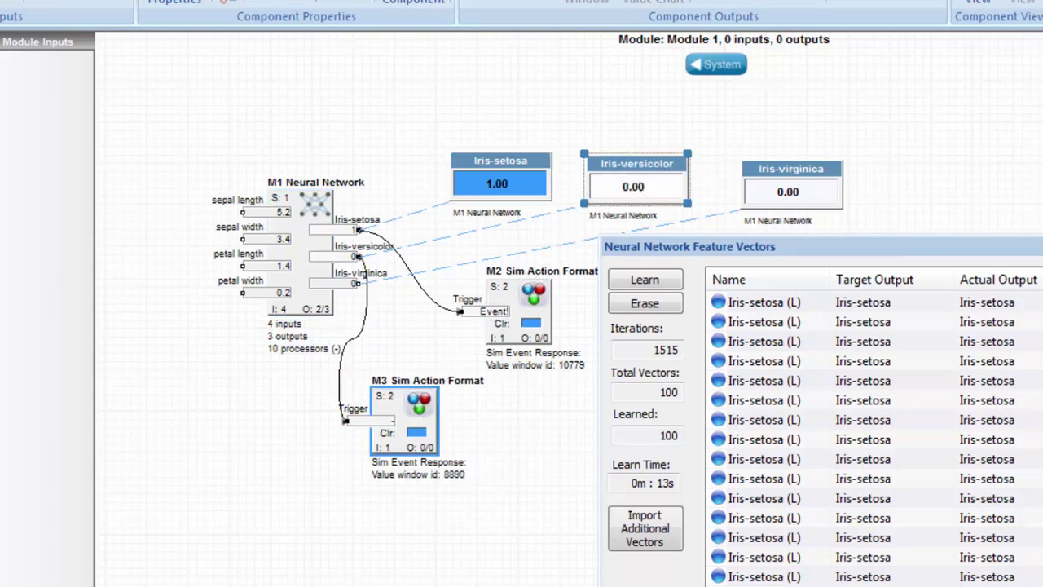
click(381, 562)
drag(340, 284, 359, 549)
drag(400, 529, 778, 189)
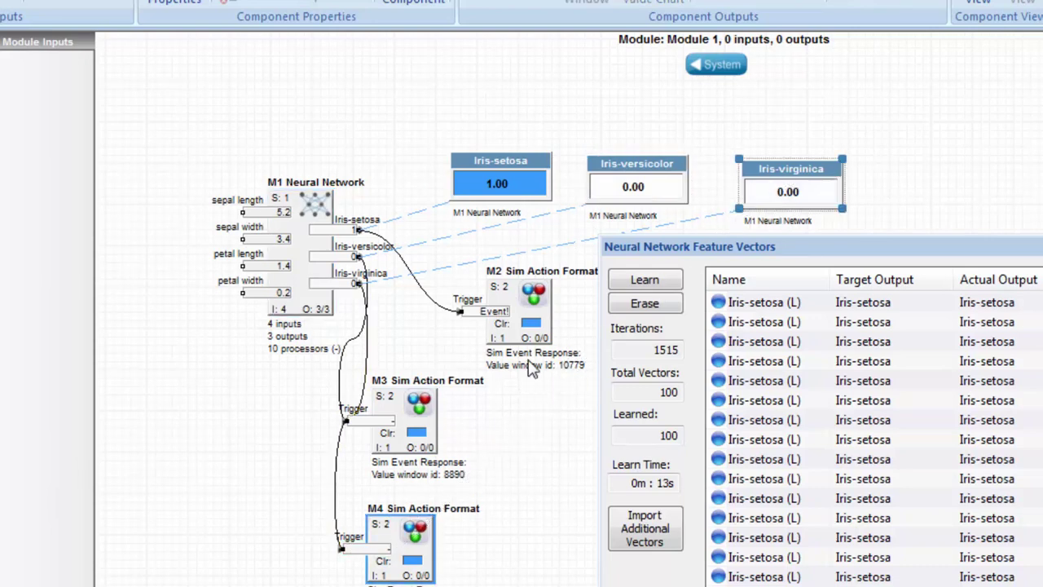
- Reposition M1 Neural Network to the left of the action components and move the feature vectors window lower
drag(296, 295, 191, 349)
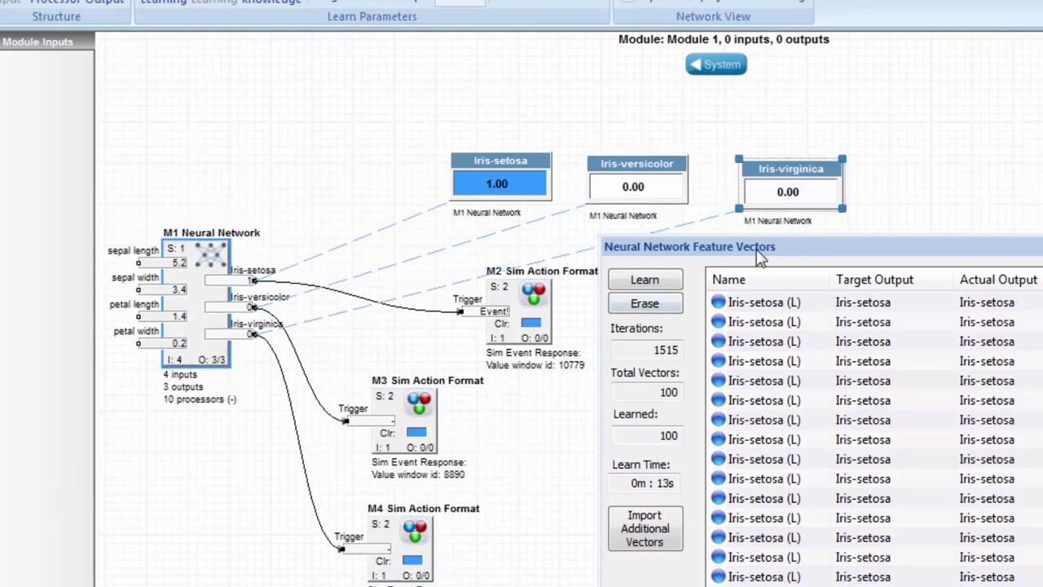
drag(758, 257, 777, 344)
drag(231, 252, 289, 214)
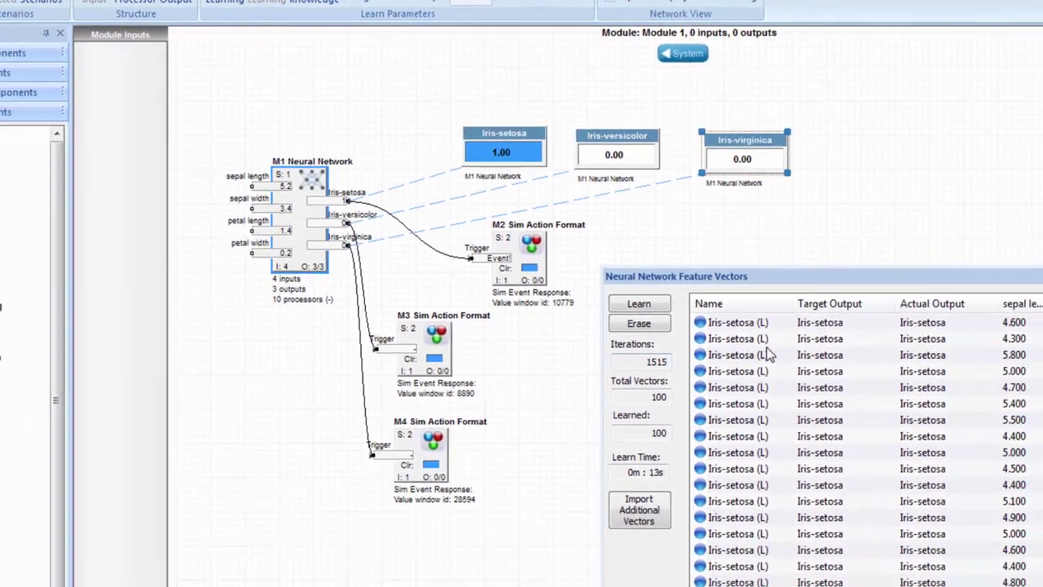
- Step down the feature vectors from the third row through Iris-versicolor into Iris-virginica to check the value window highlighting for each class
click(820, 428)
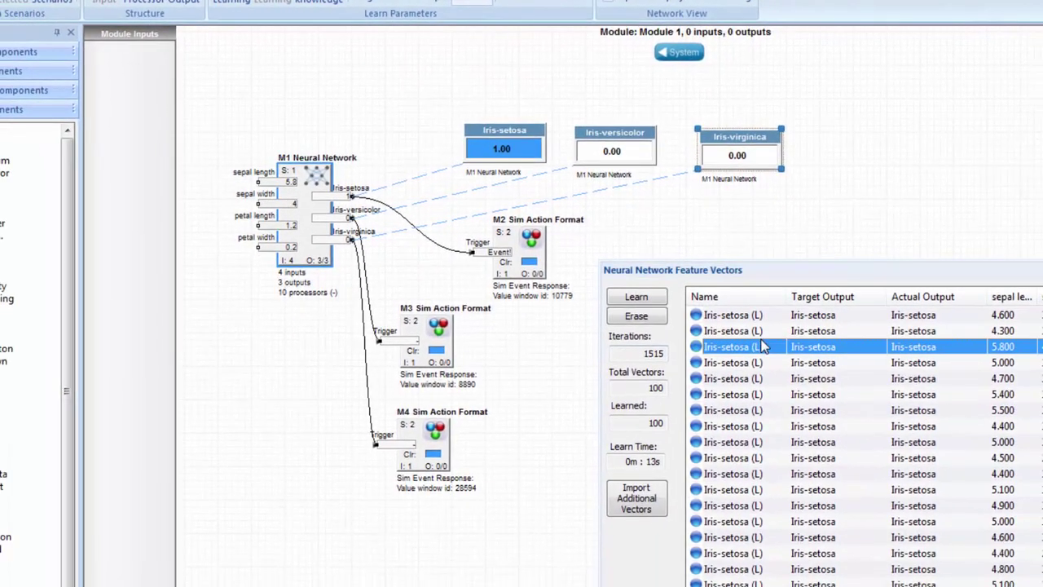
key(Down)
key(Down)
key(Down)
key(Down)
key(Down)
key(Down)
key(Down)
key(Down)
key(Down)
key(Down)
key(Down)
key(Down)
key(Down)
key(Down)
key(Down)
key(Down)
key(Down)
key(Down)
key(Down)
key(Down)
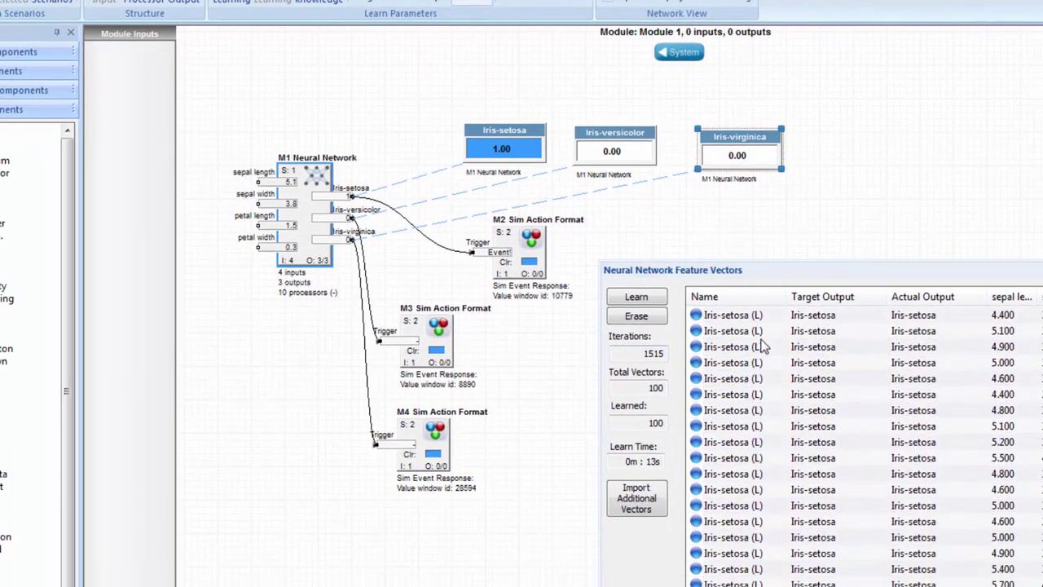
key(Down)
key(Down)
key(Down)
key(Down)
key(Down)
key(Down)
key(Down)
key(Down)
key(Down)
key(Down)
key(Down)
key(Down)
key(Down)
key(Down)
key(Down)
key(Down)
key(Down)
key(Down)
key(Down)
key(Down)
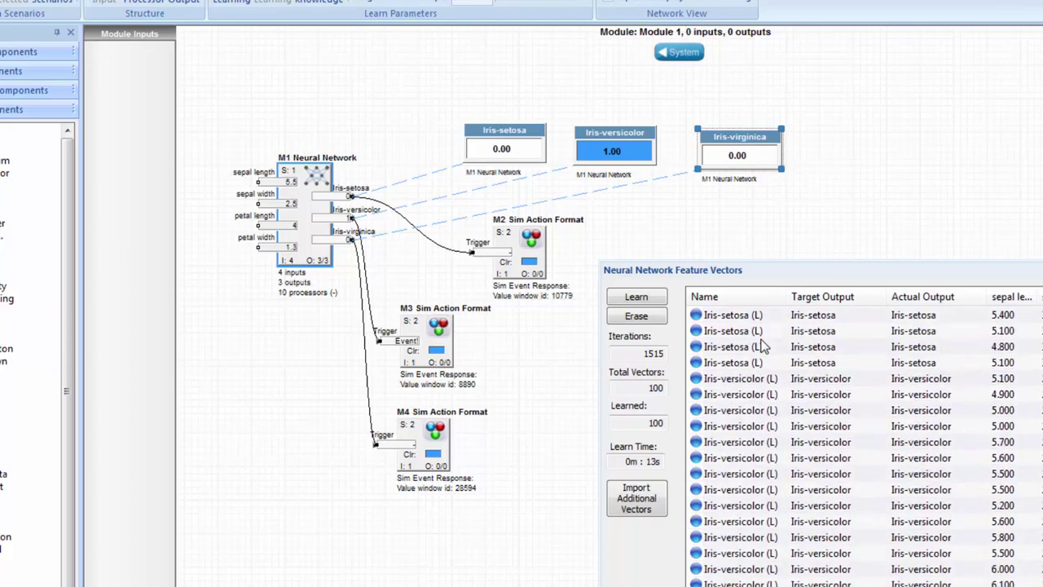
key(Down)
key(Down)
key(Down)
key(Down)
key(Down)
key(Down)
key(Down)
key(Down)
key(Down)
key(Down)
key(Down)
key(Down)
key(Down)
key(Down)
key(Down)
key(Down)
key(Down)
key(Down)
key(Down)
key(Down)
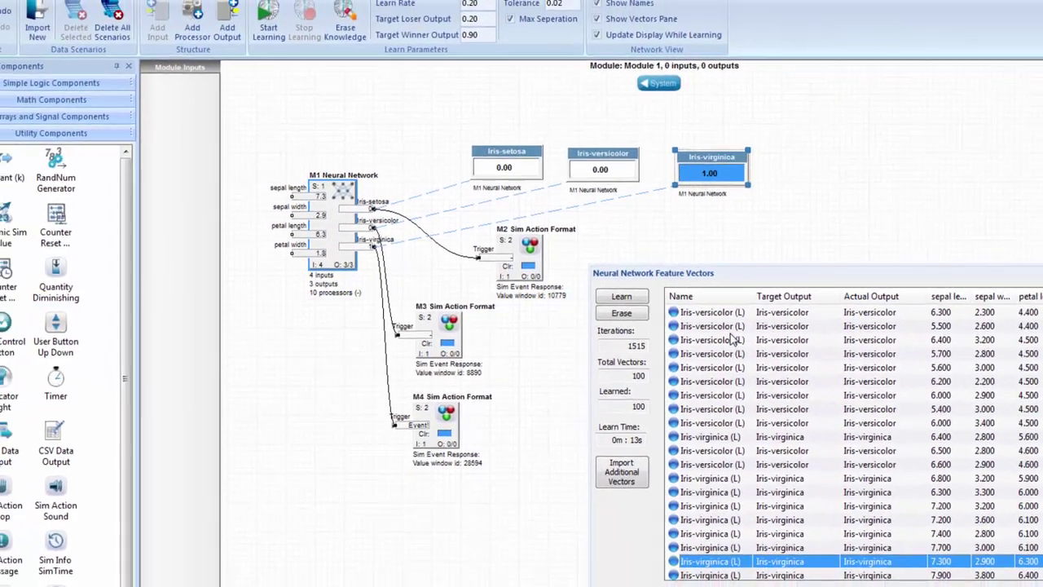
- Step back up from the Iris-virginica vectors to the start of the Iris-setosa rows, checking the highlighted value window
key(Up)
key(Up)
key(Up)
key(Up)
key(Up)
key(Up)
key(Up)
key(Up)
key(Up)
key(Up)
key(Up)
key(Up)
key(Up)
key(Up)
key(Up)
key(Up)
key(Up)
key(Up)
key(Up)
key(Up)
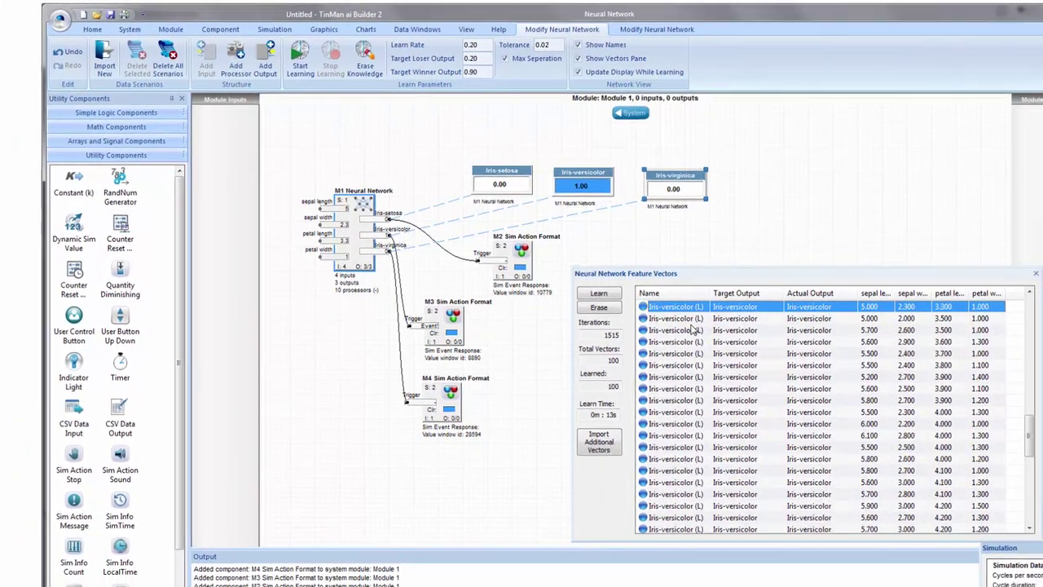
key(Up)
key(Up)
key(Up)
key(Up)
key(Up)
key(Up)
key(Up)
key(Up)
key(Up)
key(Up)
key(Up)
key(Up)
key(Up)
key(Up)
key(Up)
key(Up)
key(Up)
key(Up)
key(Up)
key(Up)
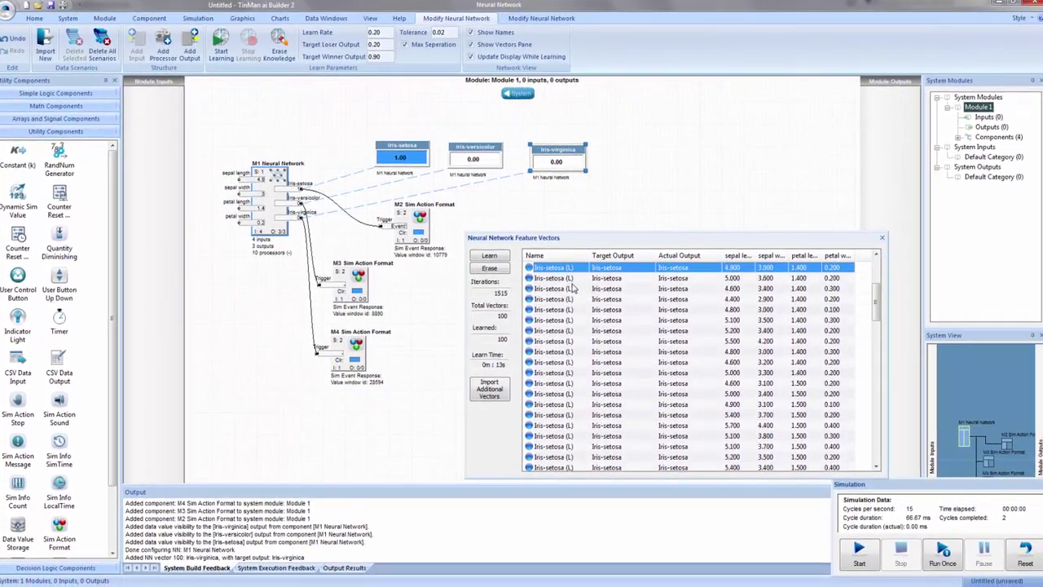
key(Up)
key(Up)
key(Up)
key(Up)
key(Up)
key(Up)
key(Up)
key(Up)
key(Up)
key(Up)
key(Up)
key(Up)
- Step down through the first Iris-setosa vectors again to check the Iris-setosa value window's highlight
key(Down)
key(Down)
key(Down)
key(Down)
key(Down)
key(Down)
key(Down)
key(Down)
key(Down)
key(Down)
key(Down)
key(Down)
key(Down)
key(Down)
key(Down)
key(Down)
key(Down)
key(Down)
key(Down)
key(Down)
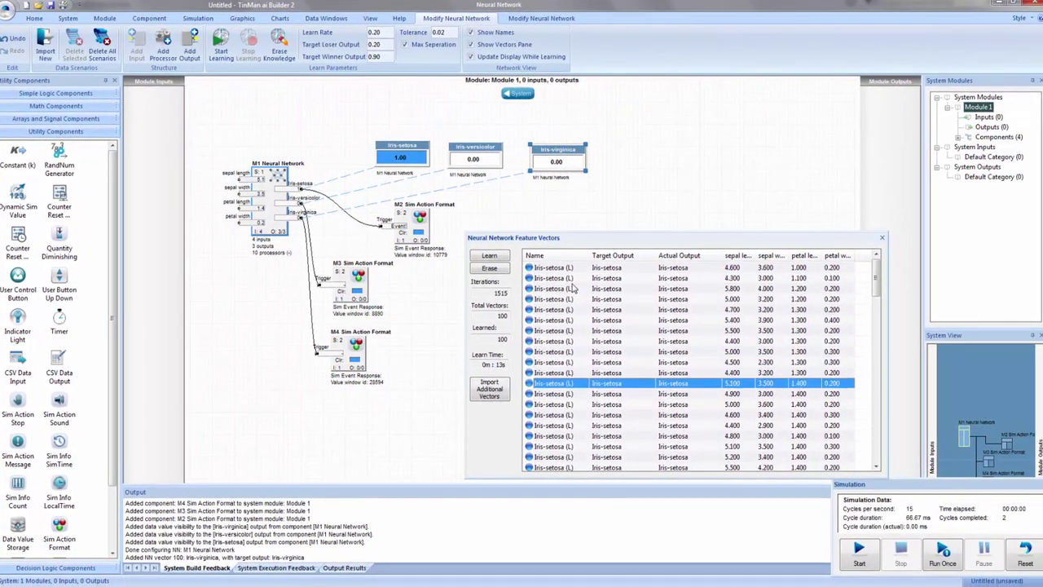
- Step further down the feature vectors, starting among the Iris-setosa rows, to check the value window highlighting
key(Down)
key(Down)
key(Down)
key(Down)
key(Down)
key(Down)
key(Down)
key(Down)
key(Down)
key(Down)
key(Down)
key(Down)
key(Down)
key(Down)
key(Down)
key(Down)
key(Down)
key(Down)
key(Down)
key(Down)
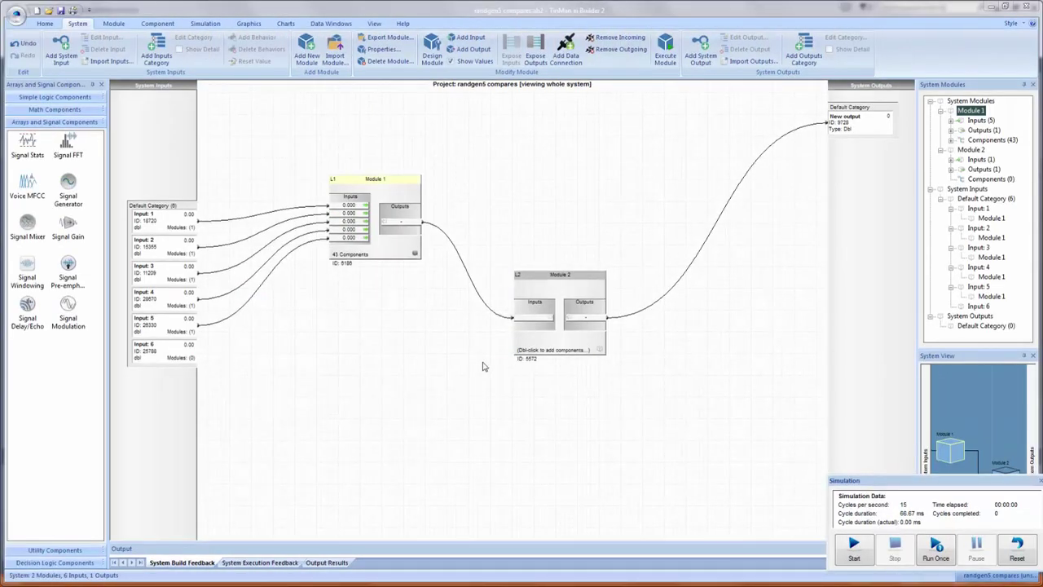
- Show the Math Components in the randgen5 compares project and shift Module 1 and Module 2 slightly in the system view
click(64, 112)
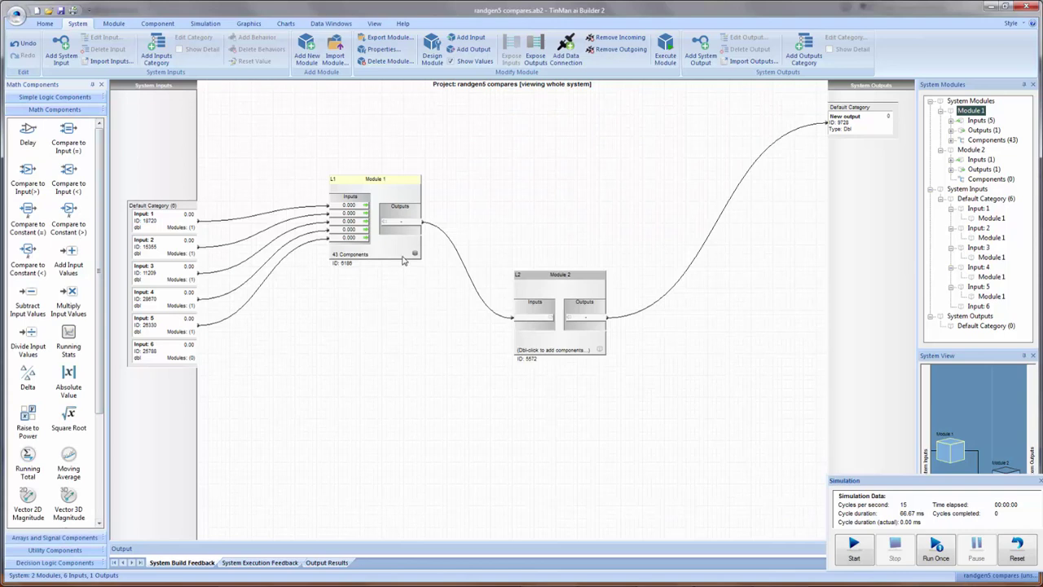
mouse_move(402, 255)
mouse_down()
mouse_move(412, 279)
mouse_move(414, 251)
mouse_up()
drag(531, 286, 533, 295)
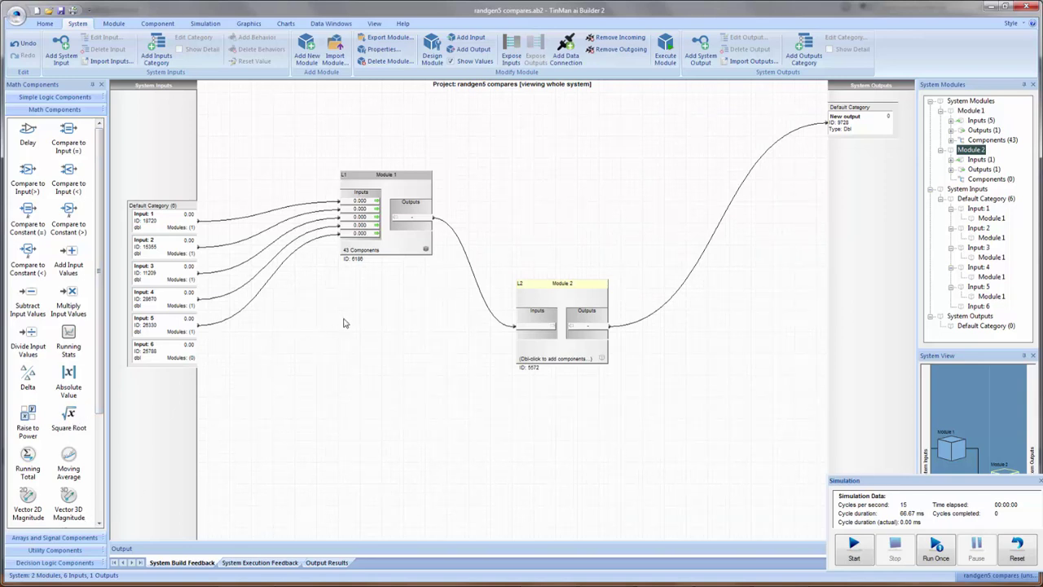
drag(401, 248, 412, 247)
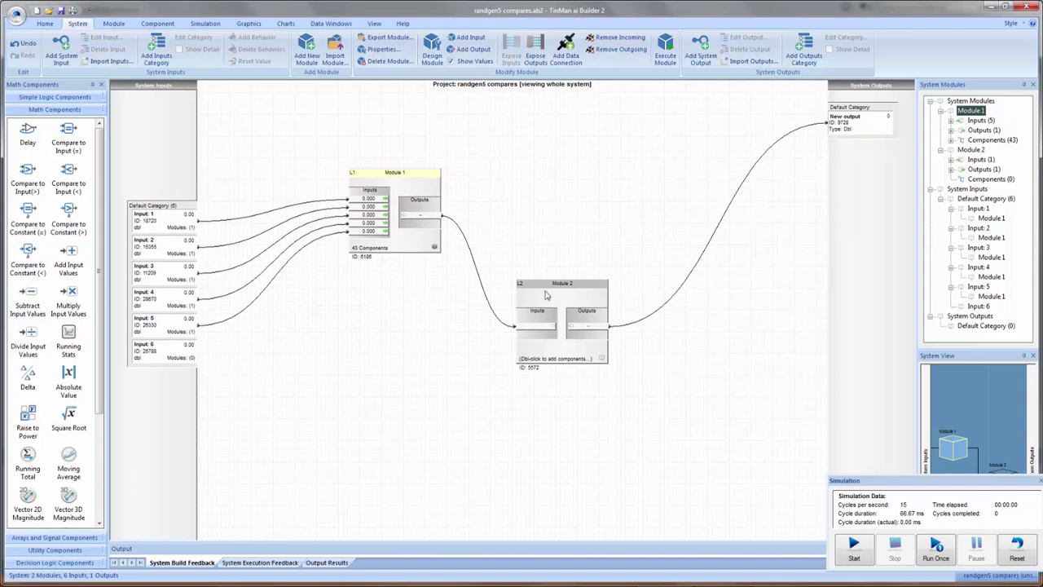
drag(546, 295, 564, 284)
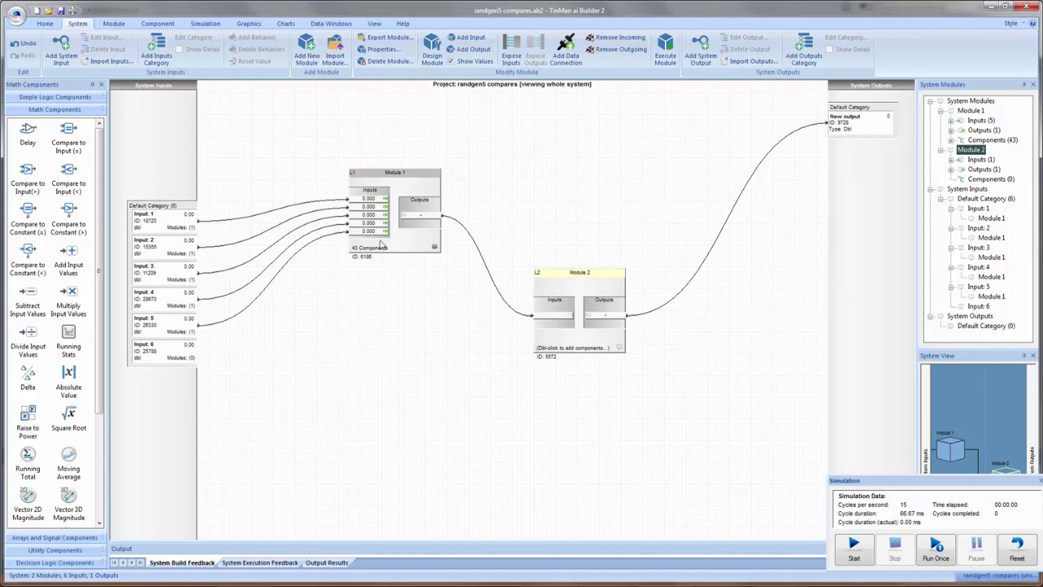
- Open Module 1's component layout and start its simulation
double_click(406, 244)
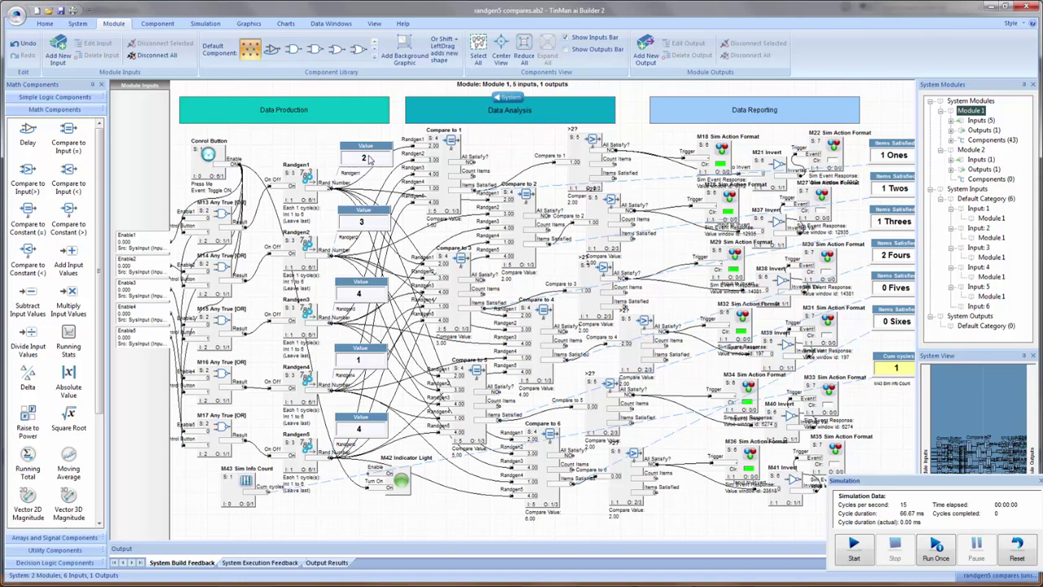
click(368, 159)
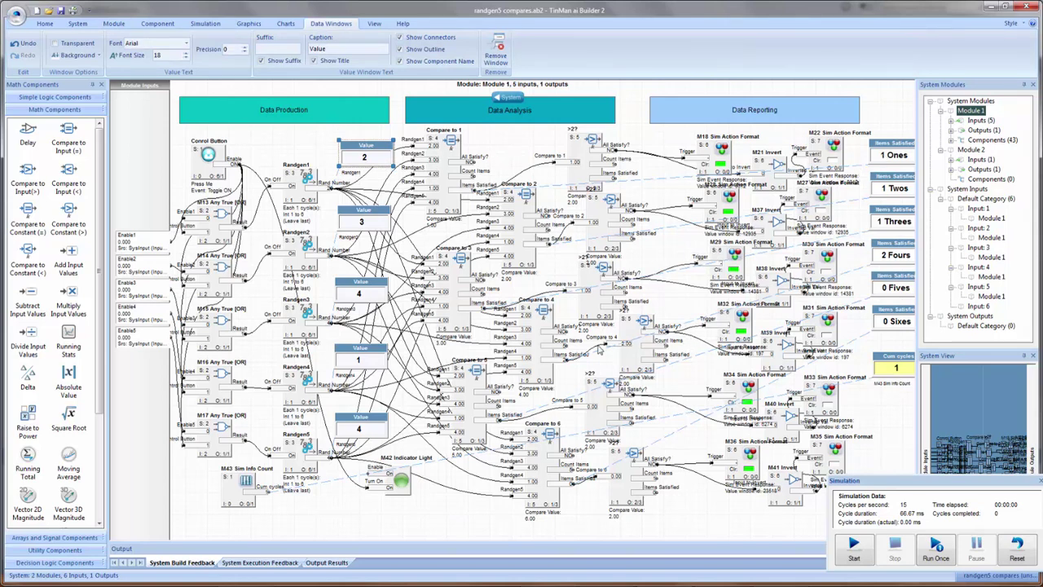
click(380, 334)
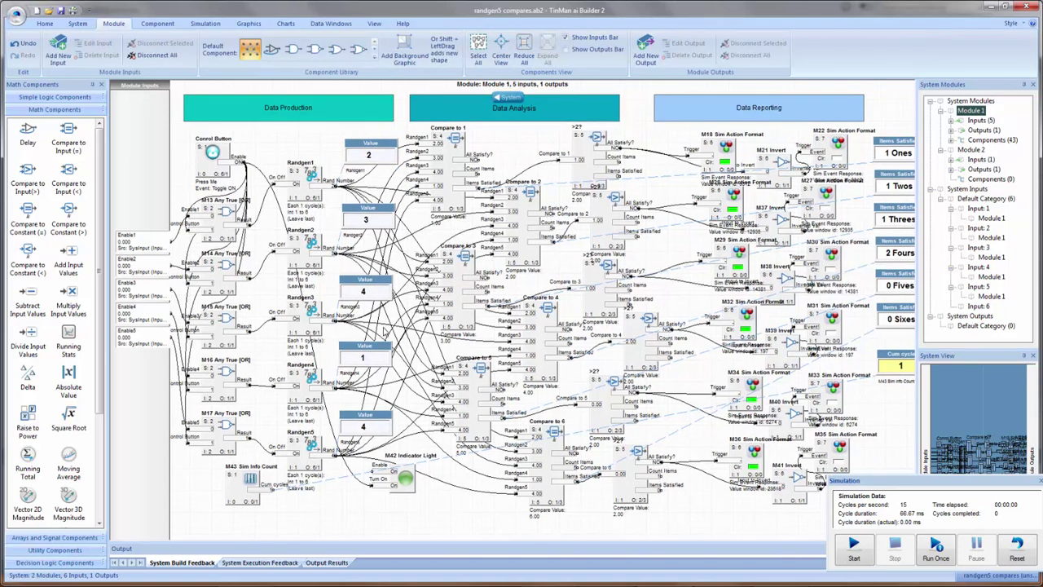
drag(385, 332, 378, 334)
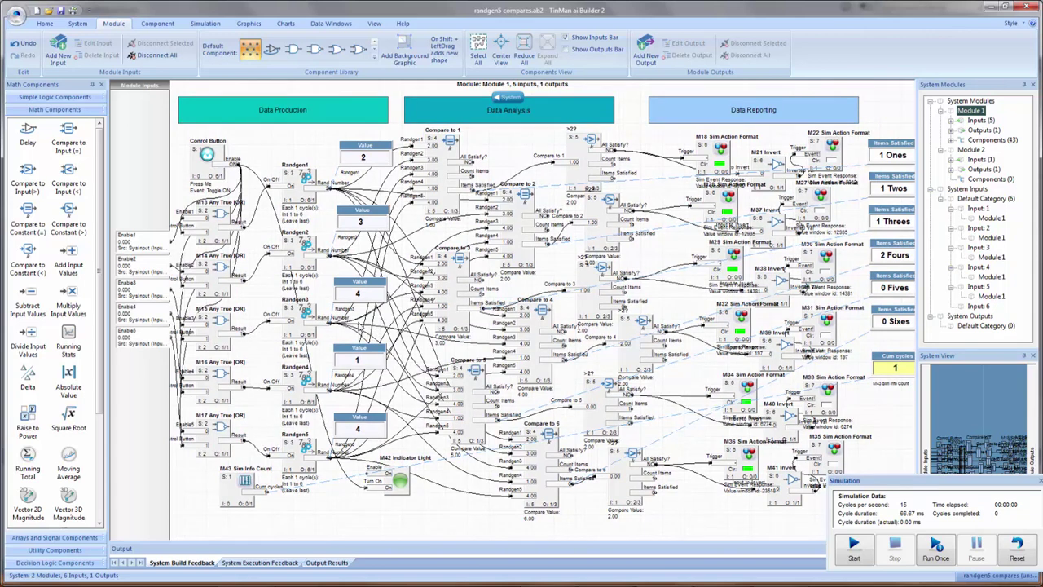
drag(364, 326, 368, 323)
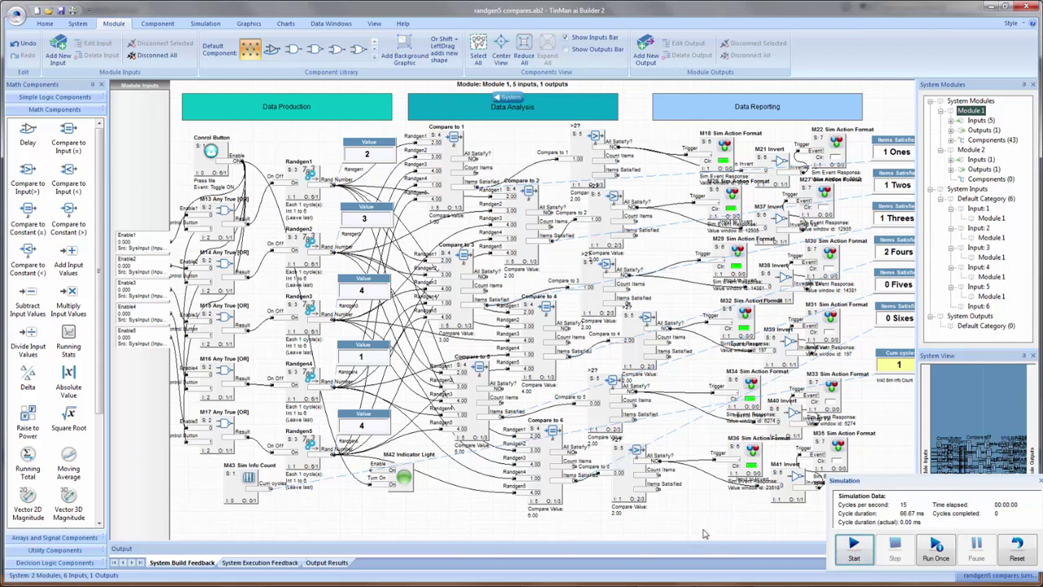
click(851, 548)
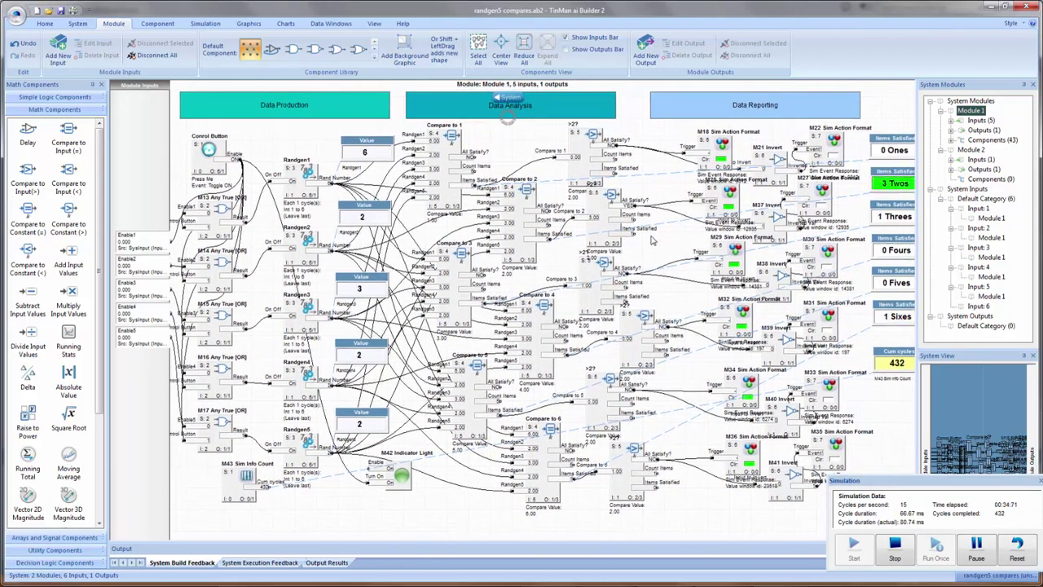
- Enlarge the Data Production graphic to cover the components beneath it and consolidate the enclosed components
click(348, 118)
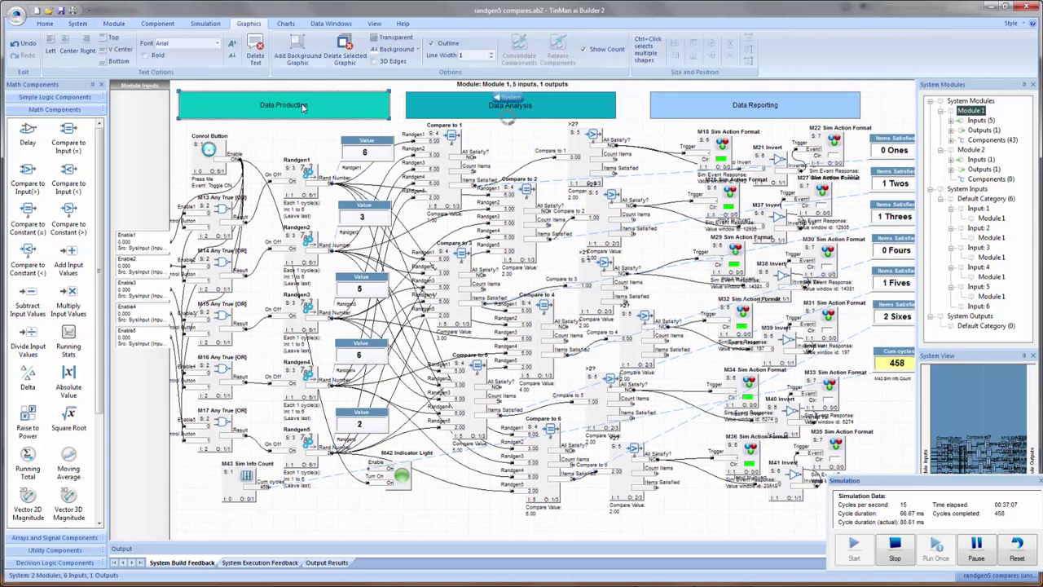
mouse_move(273, 101)
mouse_down()
mouse_move(273, 127)
mouse_move(275, 105)
mouse_up()
click(452, 102)
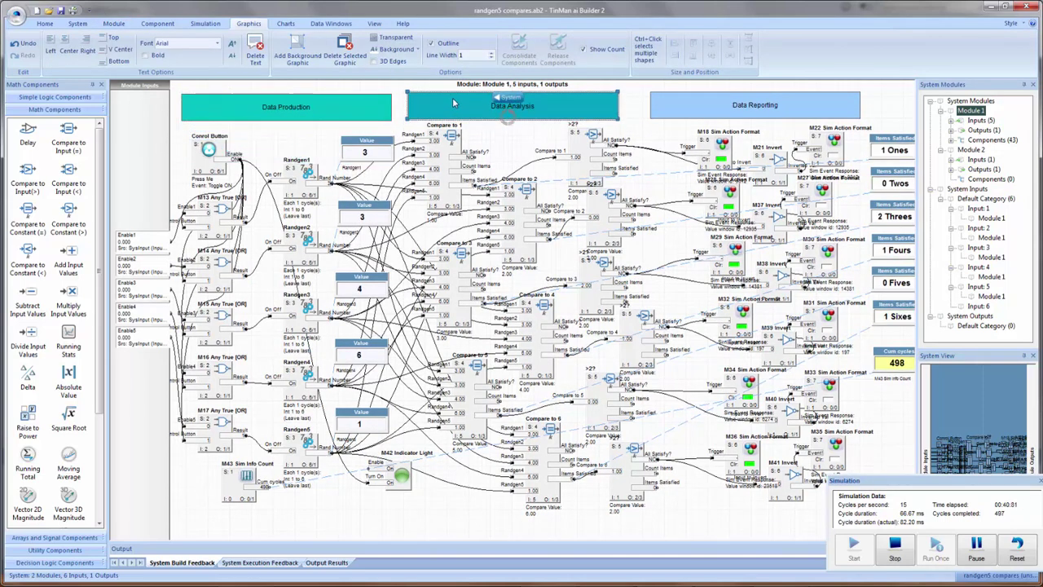
click(377, 114)
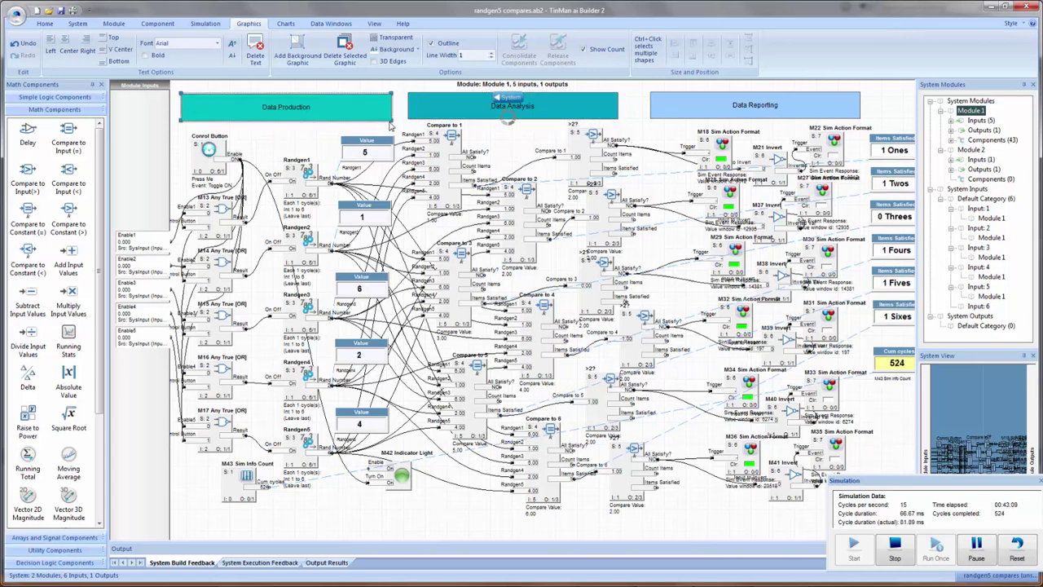
drag(392, 121, 430, 543)
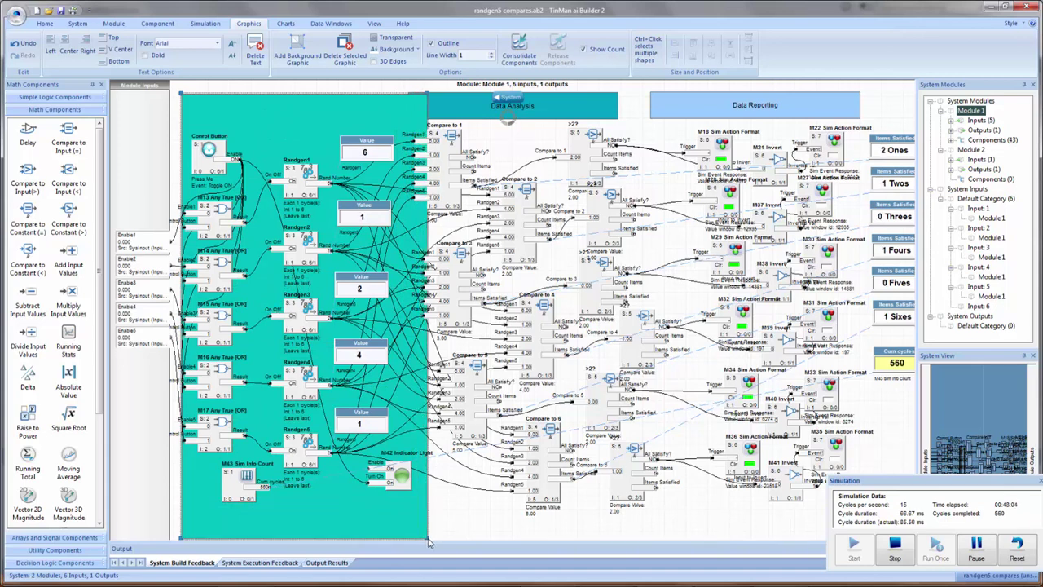
right_click(352, 511)
click(422, 404)
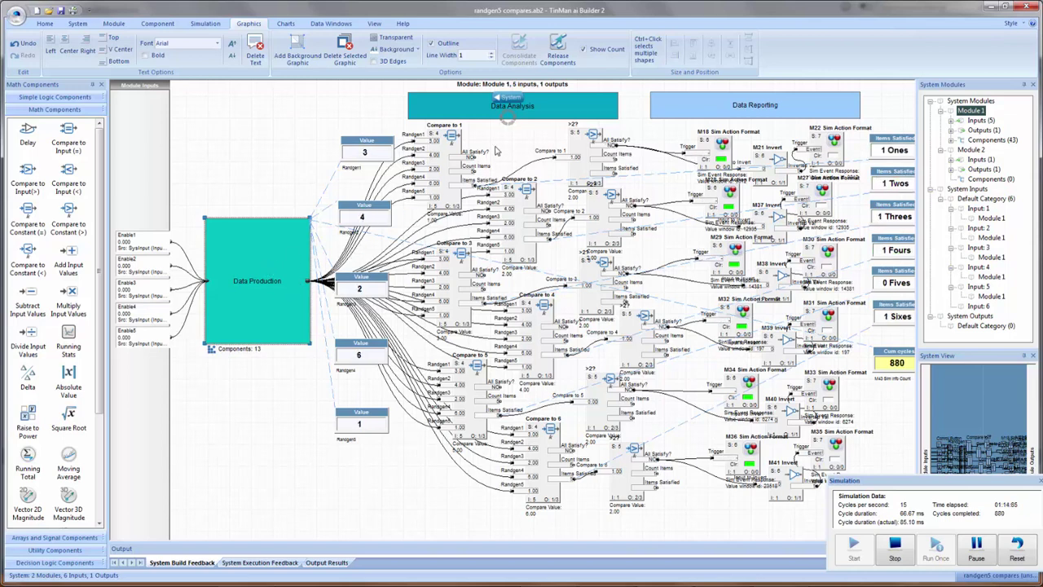
- Enlarge the Data Analysis graphic over all the compare components and consolidate the enclosed components
click(536, 118)
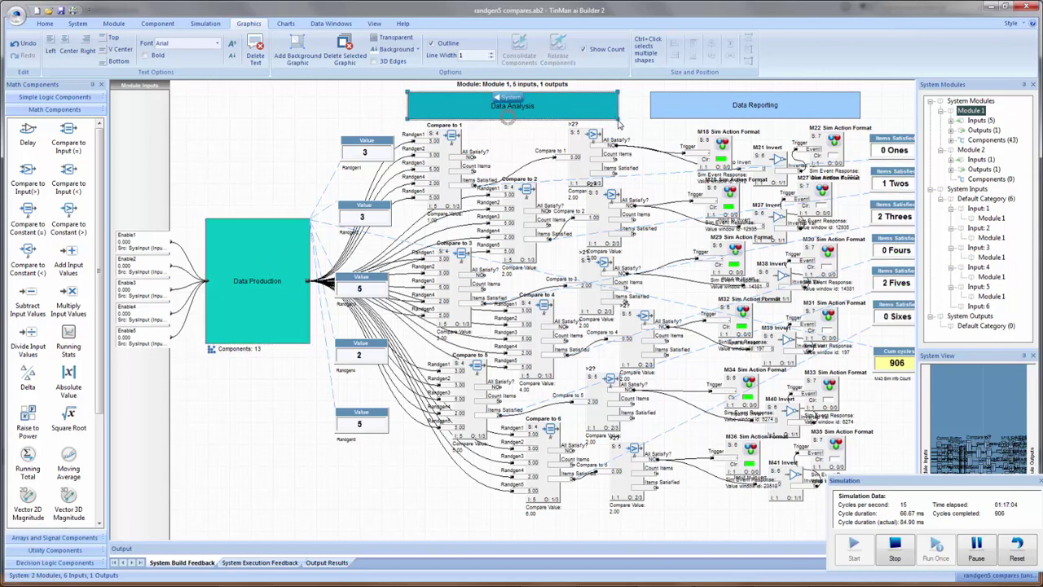
drag(618, 122, 625, 325)
drag(652, 515, 698, 548)
right_click(672, 516)
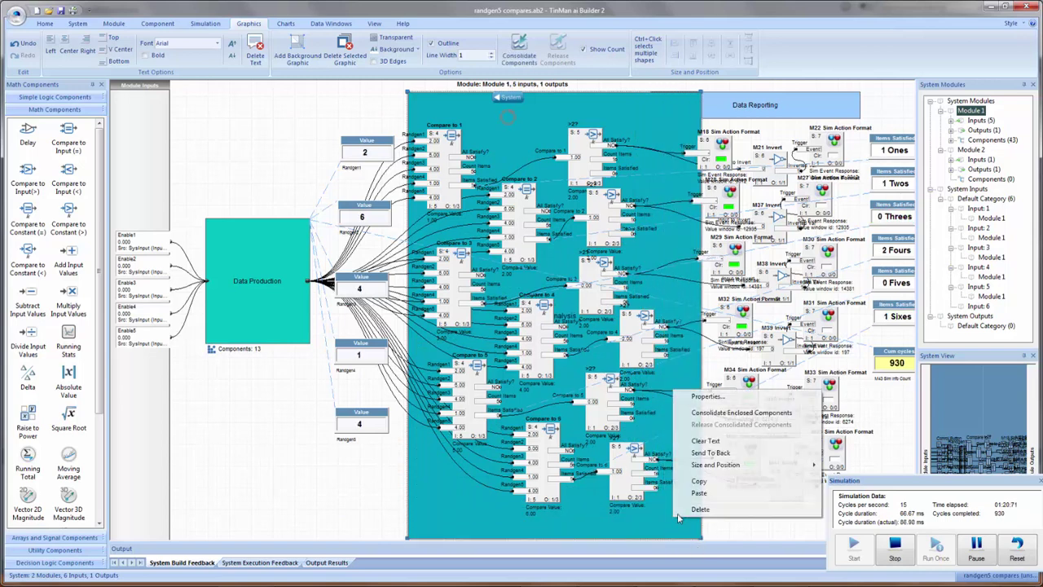
click(717, 418)
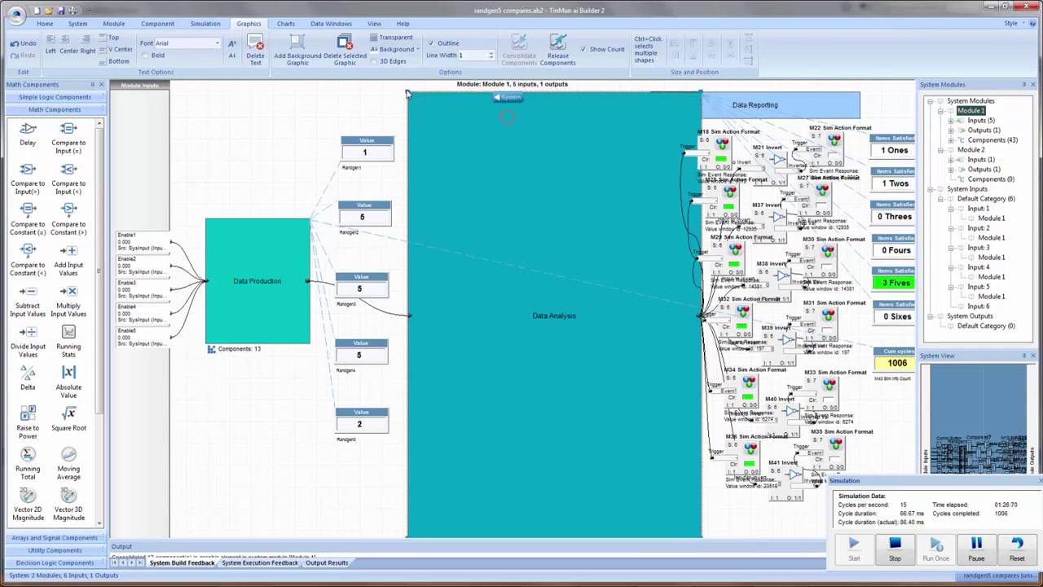
- Shrink the consolidated Data Analysis block and line it up beside the Data Production block
drag(408, 92, 477, 273)
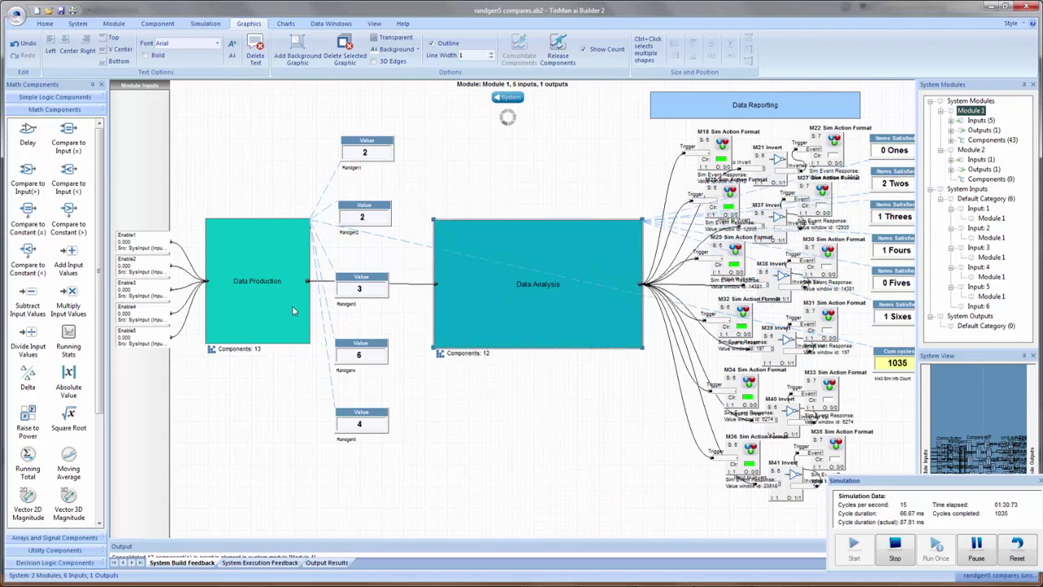
drag(292, 308, 291, 304)
drag(501, 307, 481, 303)
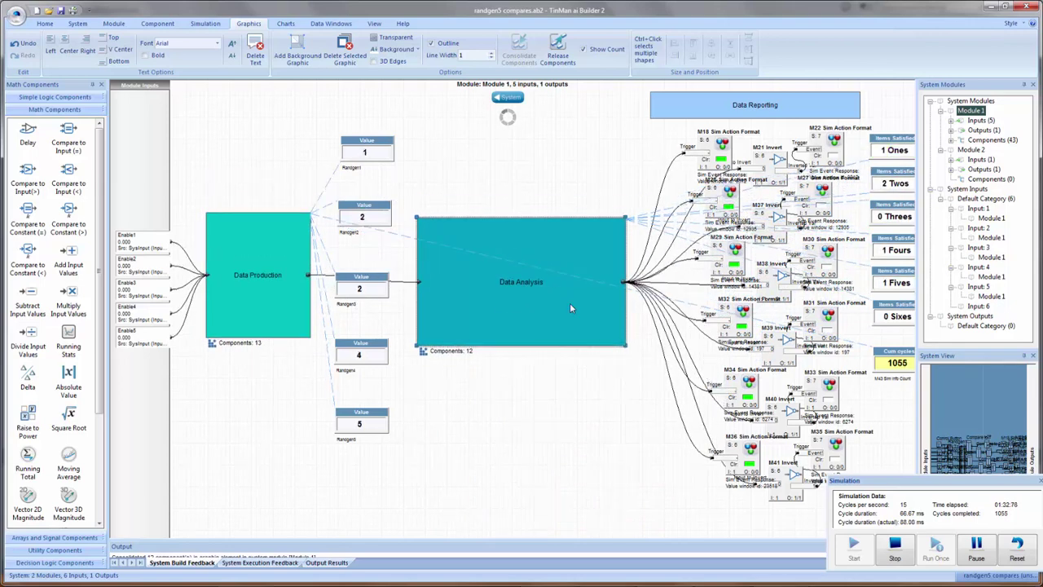
- Enlarge the Data Reporting graphic over the Sim Action Format and Invert components and consolidate the enclosed components
drag(628, 355, 496, 361)
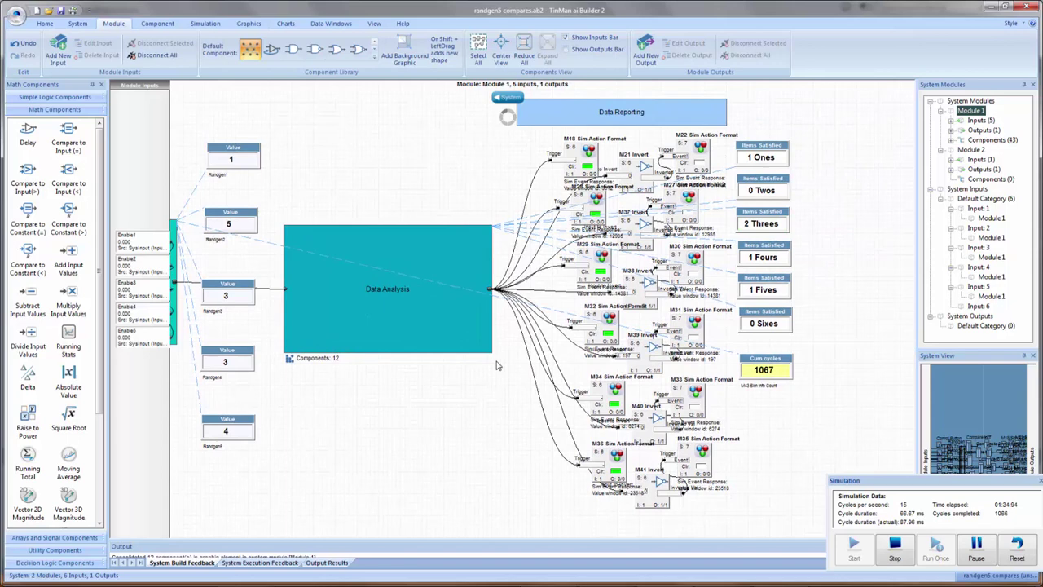
click(706, 119)
drag(729, 125, 794, 550)
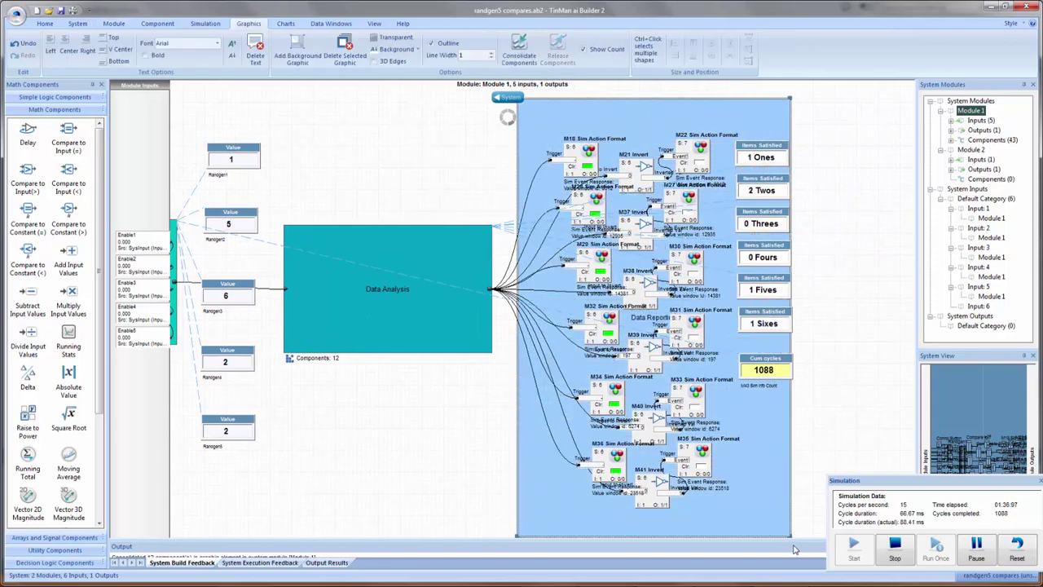
right_click(766, 356)
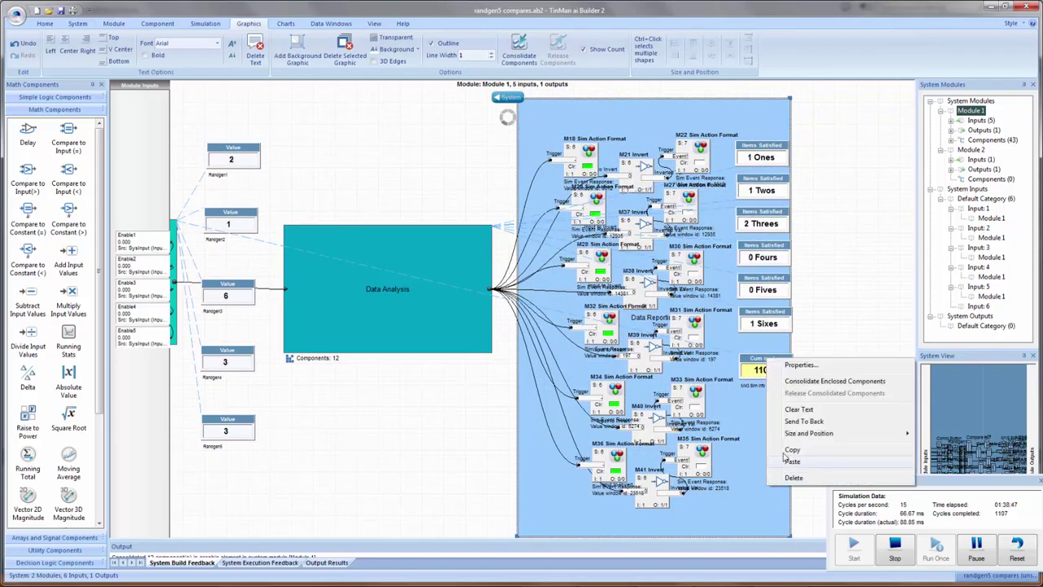
click(814, 385)
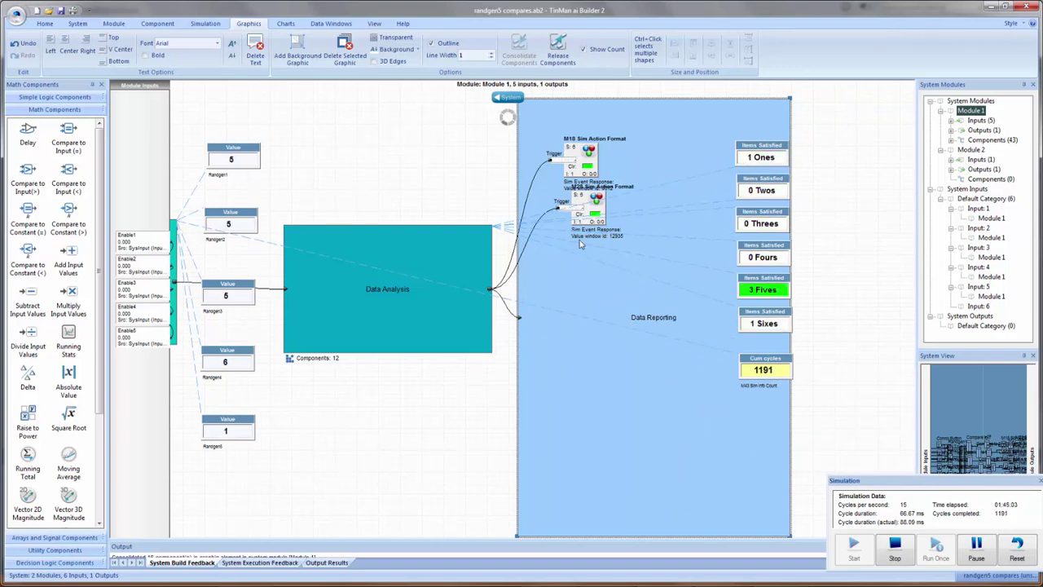
drag(653, 317, 599, 208)
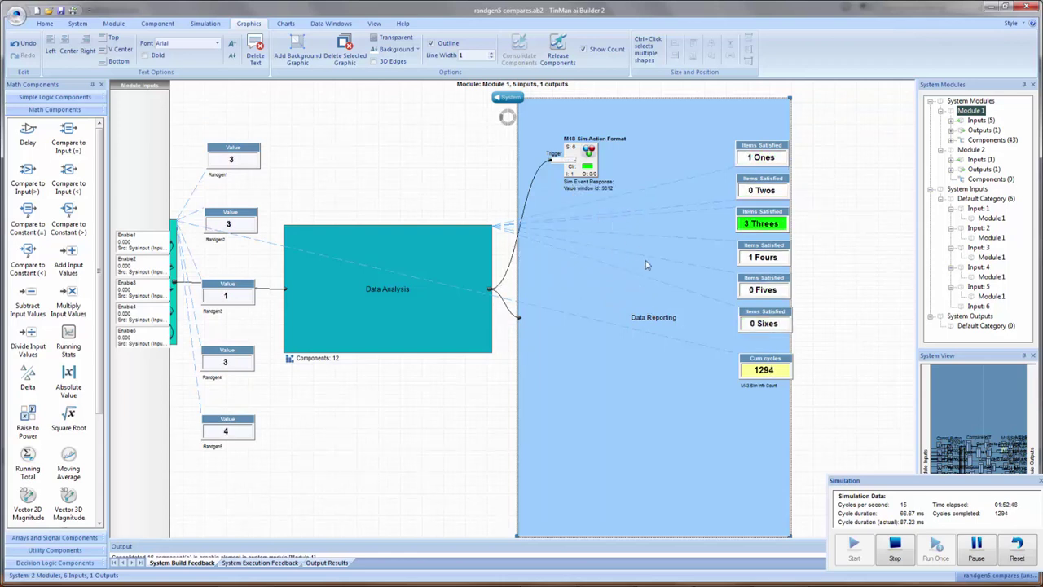
drag(588, 161, 590, 171)
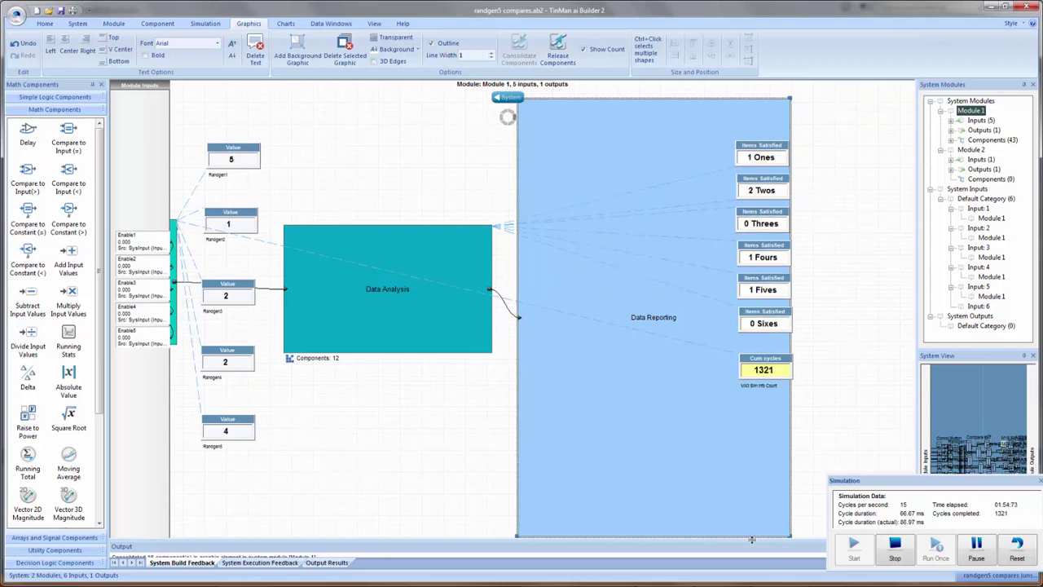
- Shrink the consolidated Data Reporting block and place it between the Data Analysis block and the Items Satisfied value windows
drag(789, 537, 701, 243)
drag(672, 209, 672, 255)
right_click(671, 253)
drag(650, 186, 667, 257)
drag(477, 407, 560, 388)
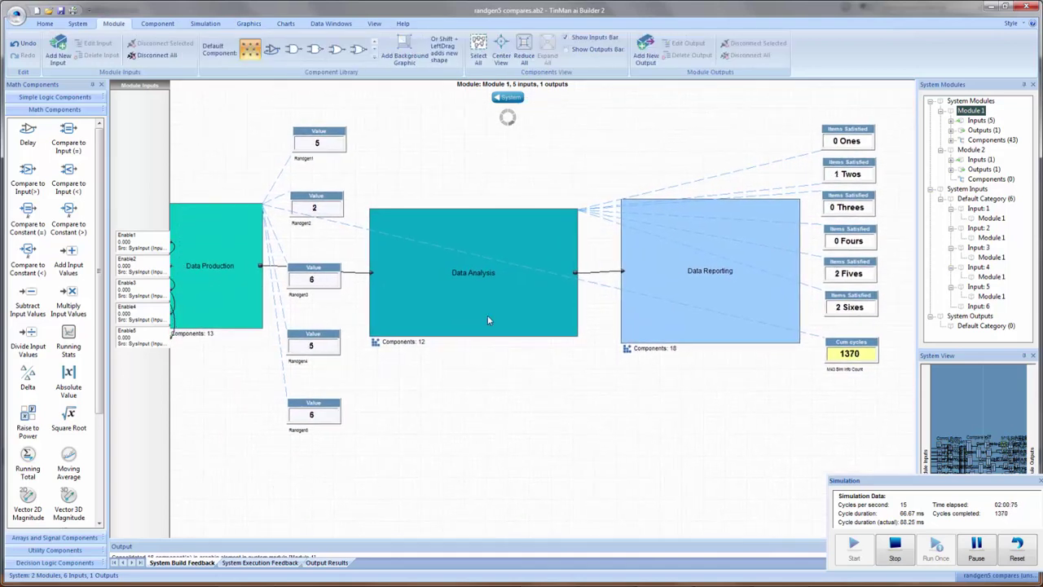
drag(415, 429, 449, 427)
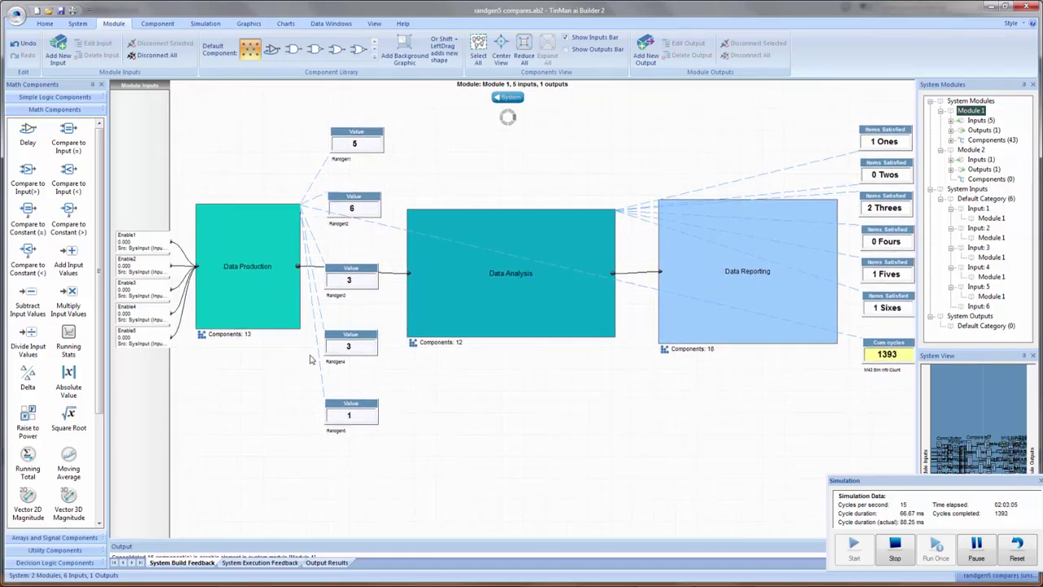
- Reduce the Data Analysis, Data Reporting and Data Production blocks further and align them in one row
click(616, 336)
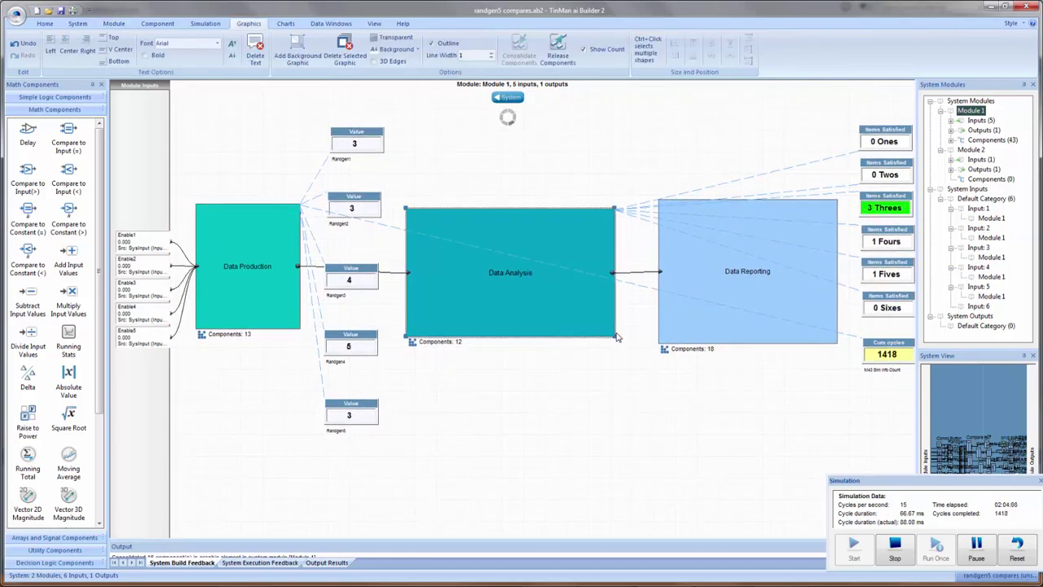
drag(616, 335, 579, 304)
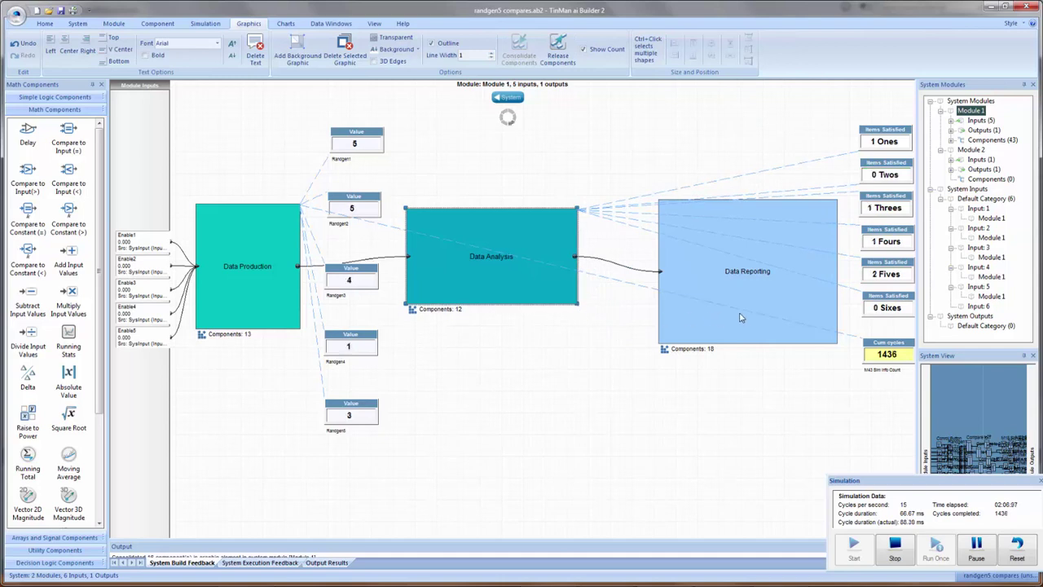
mouse_move(740, 317)
mouse_down()
mouse_move(726, 274)
mouse_move(729, 307)
mouse_up()
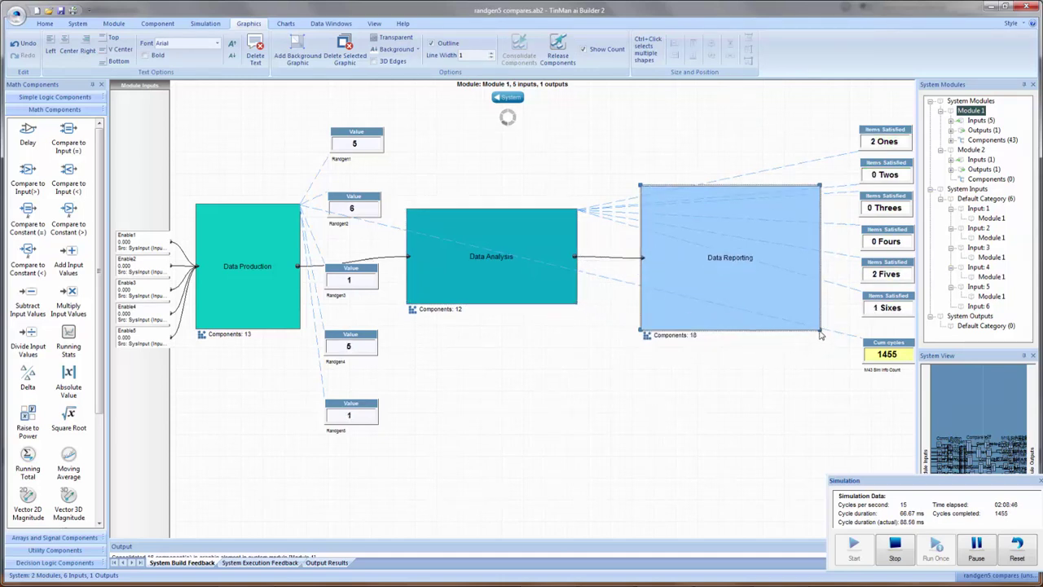
drag(819, 331, 779, 280)
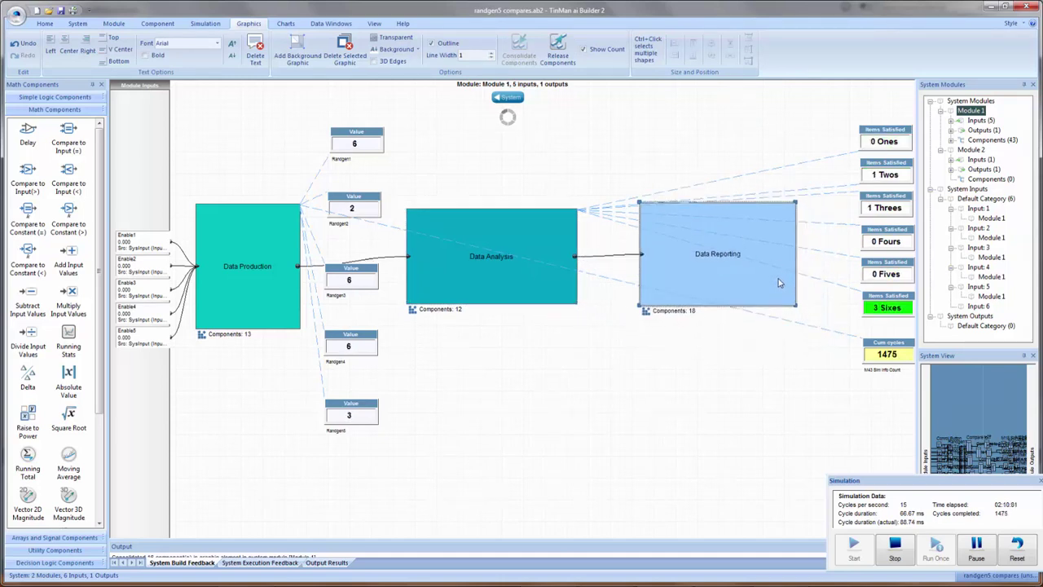
drag(272, 321, 279, 275)
click(464, 360)
drag(465, 360, 477, 366)
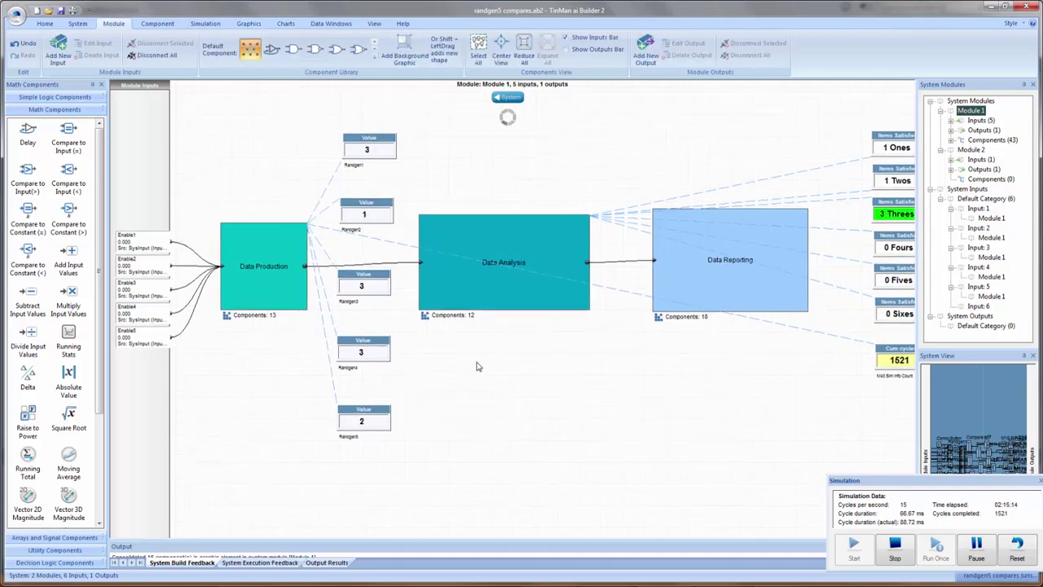
- Release the consolidated components from the Data Production block and move its graphic above the Randgen components
right_click(274, 278)
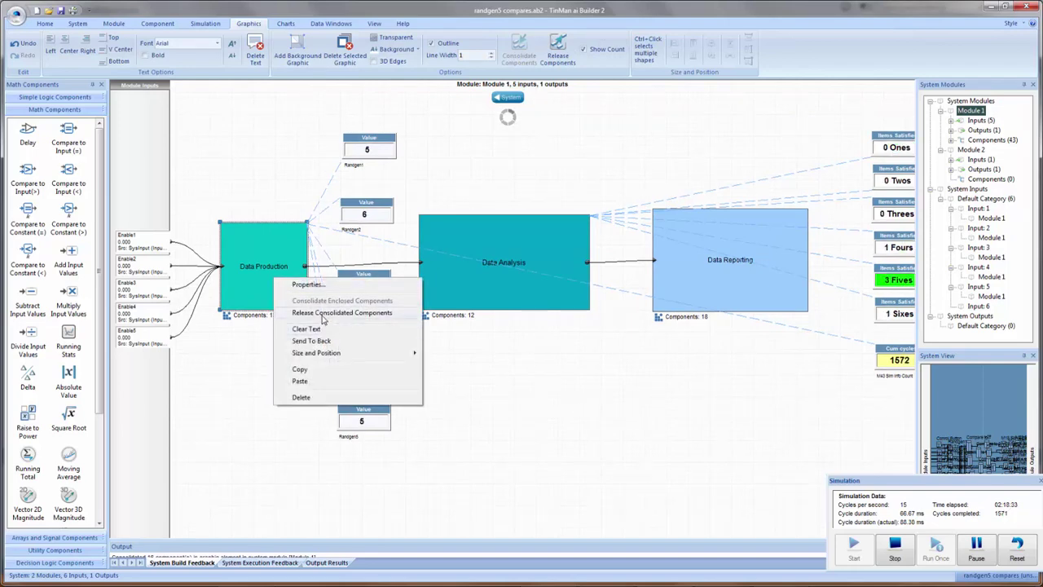
click(323, 314)
click(526, 330)
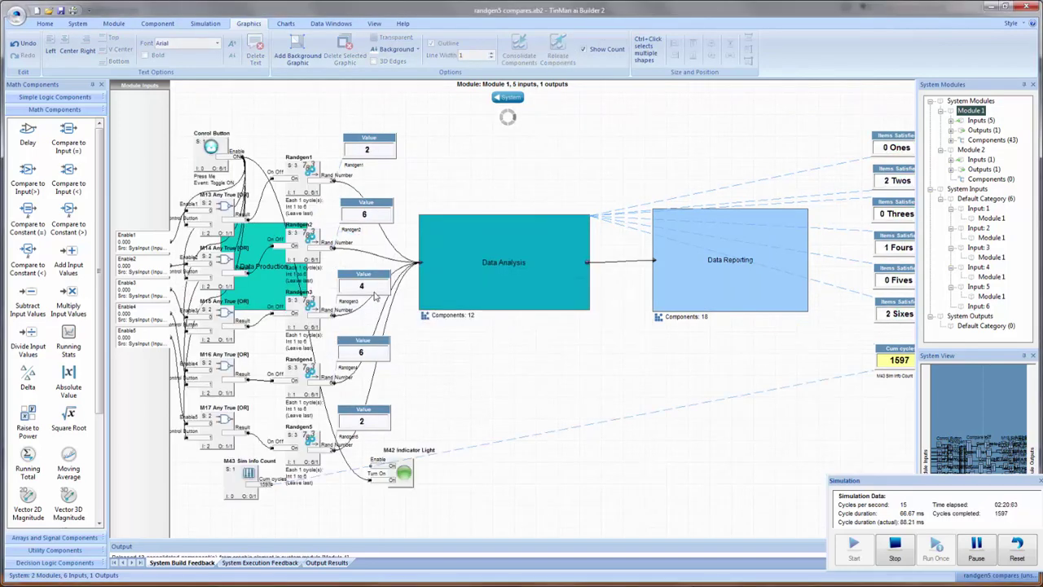
drag(263, 277, 314, 145)
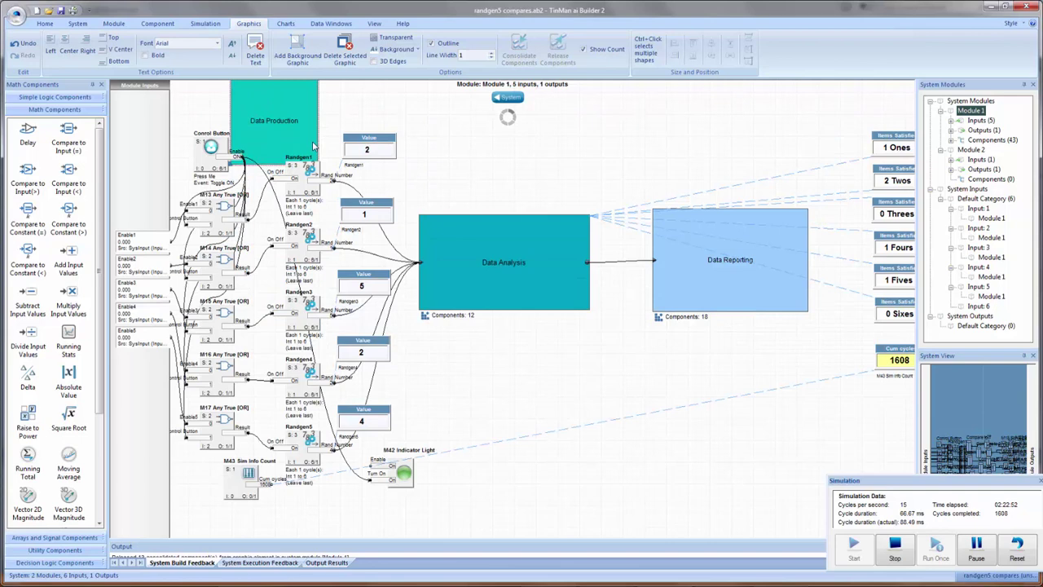
- Release the consolidated components from the Data Analysis block and move its graphic up above the compare components
right_click(516, 304)
click(574, 337)
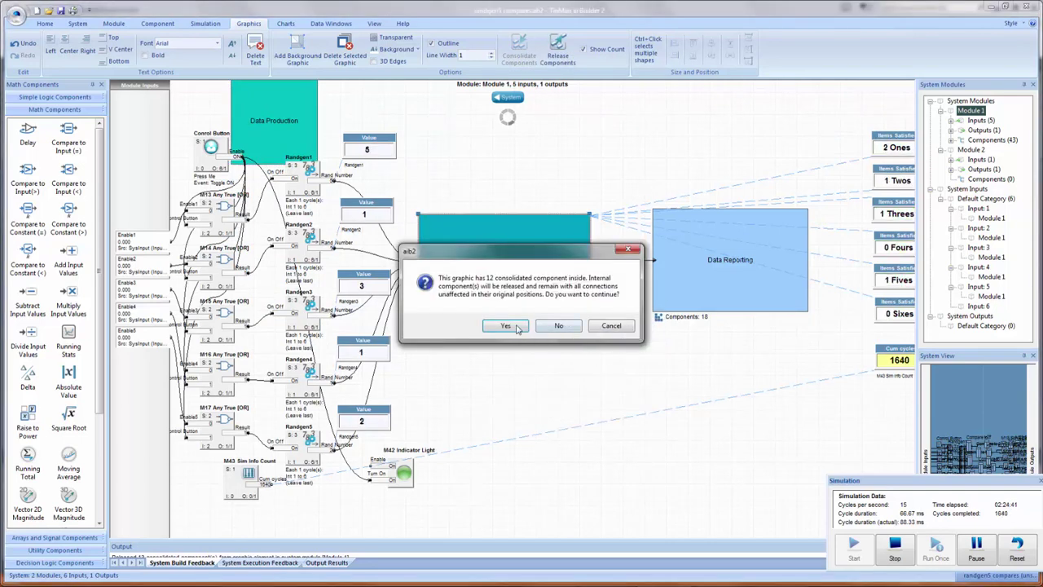
click(506, 326)
drag(567, 269, 561, 102)
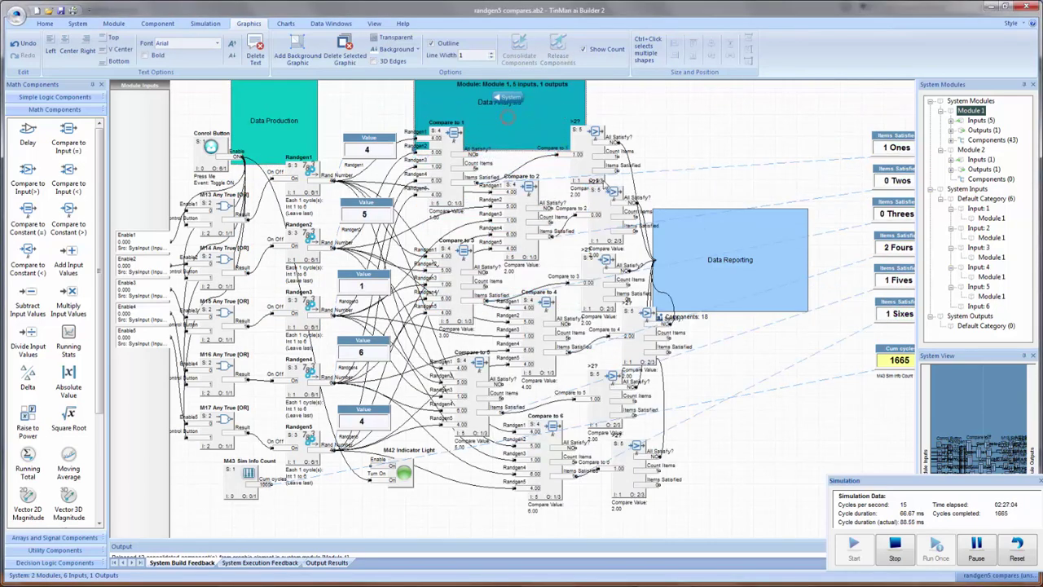
- Release the consolidated components from the Data Reporting block and move its graphic up to the level of the other two
right_click(787, 301)
click(815, 333)
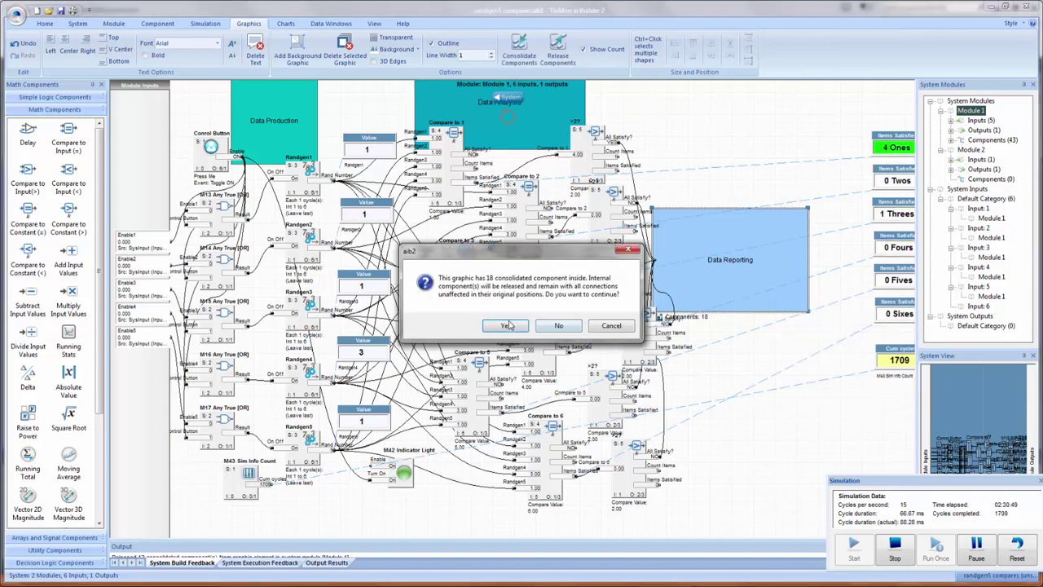
click(507, 326)
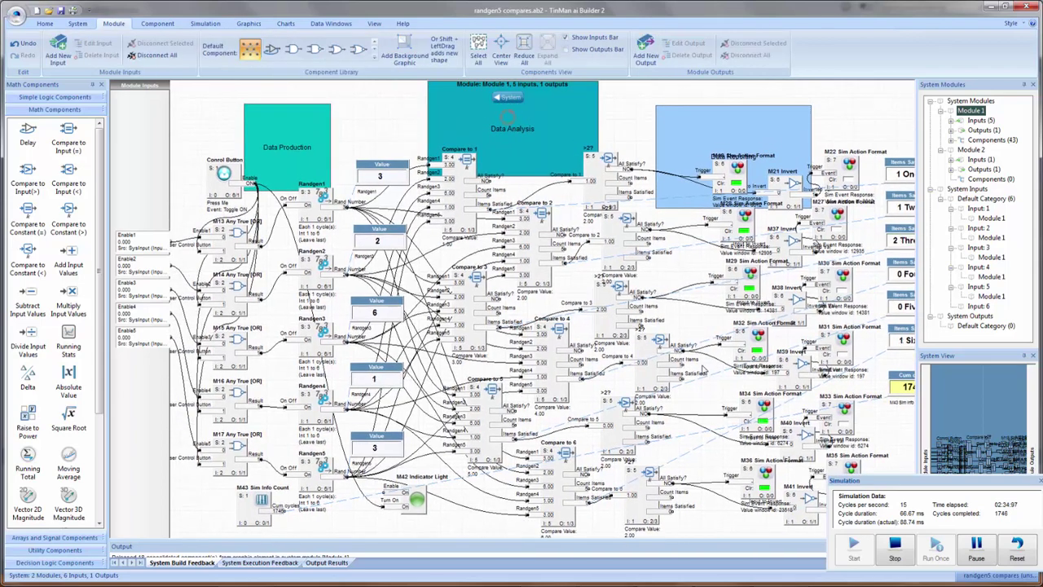
drag(705, 369, 704, 353)
- Shift the Data Production graphic slightly left over its components and nudge the Data Reporting graphic into place
mouse_move(282, 147)
mouse_down()
mouse_move(282, 121)
mouse_move(260, 136)
mouse_move(291, 135)
mouse_up()
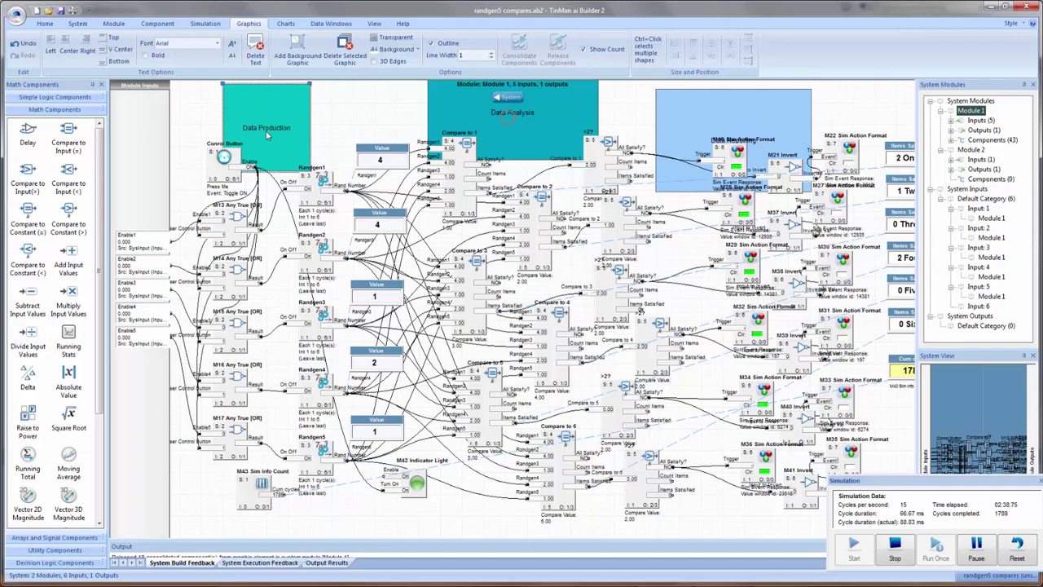
click(397, 489)
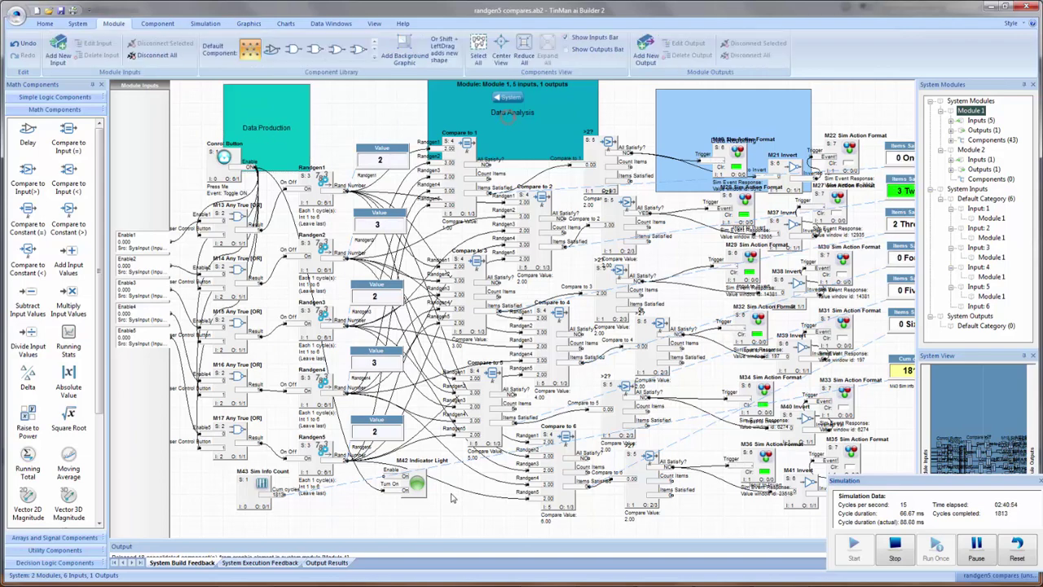
drag(685, 123, 694, 122)
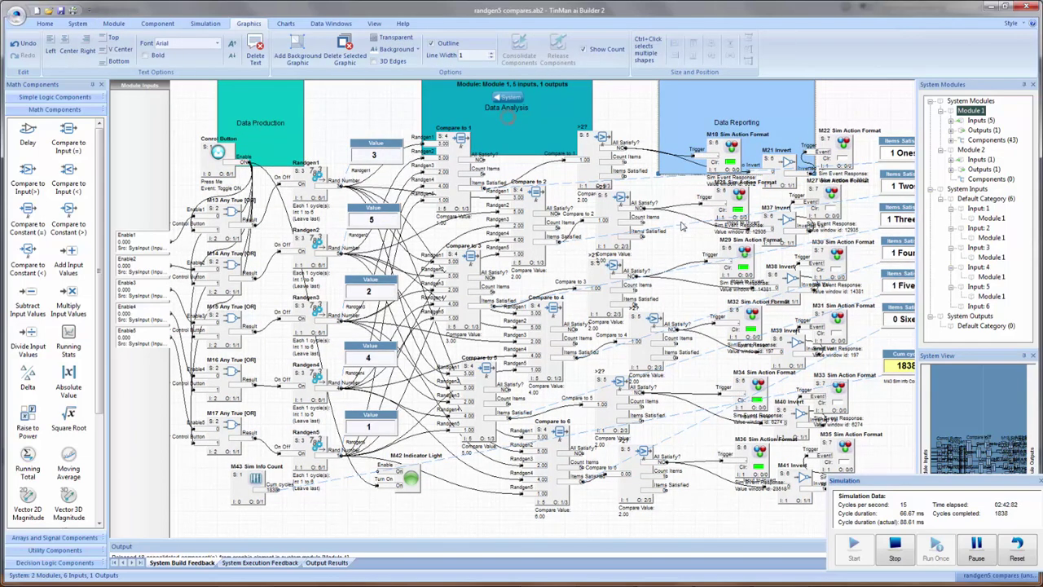
click(683, 236)
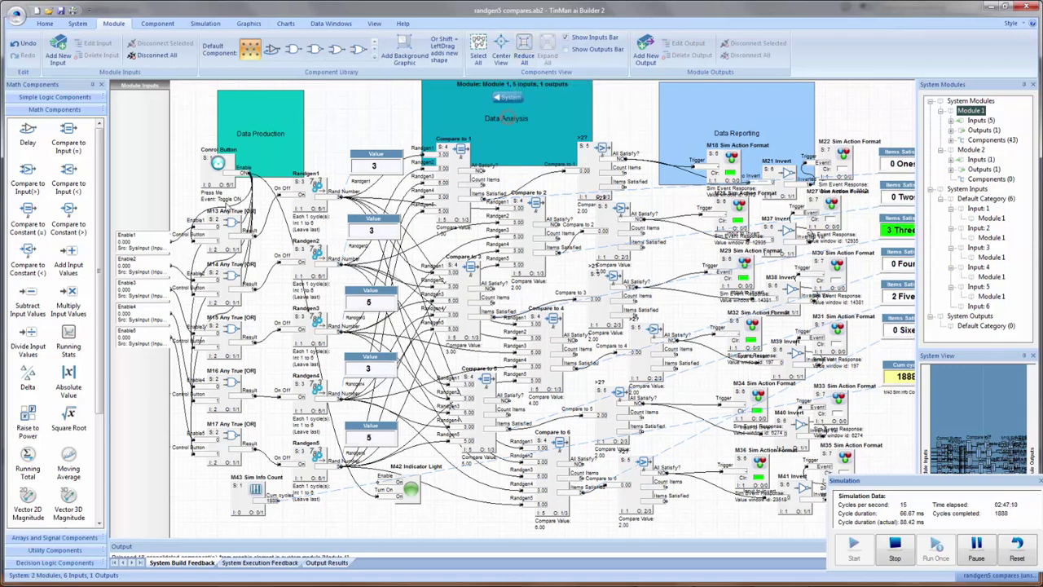
- Move the Compare to 1 component slightly down, away from the Data Analysis label
drag(452, 164, 455, 192)
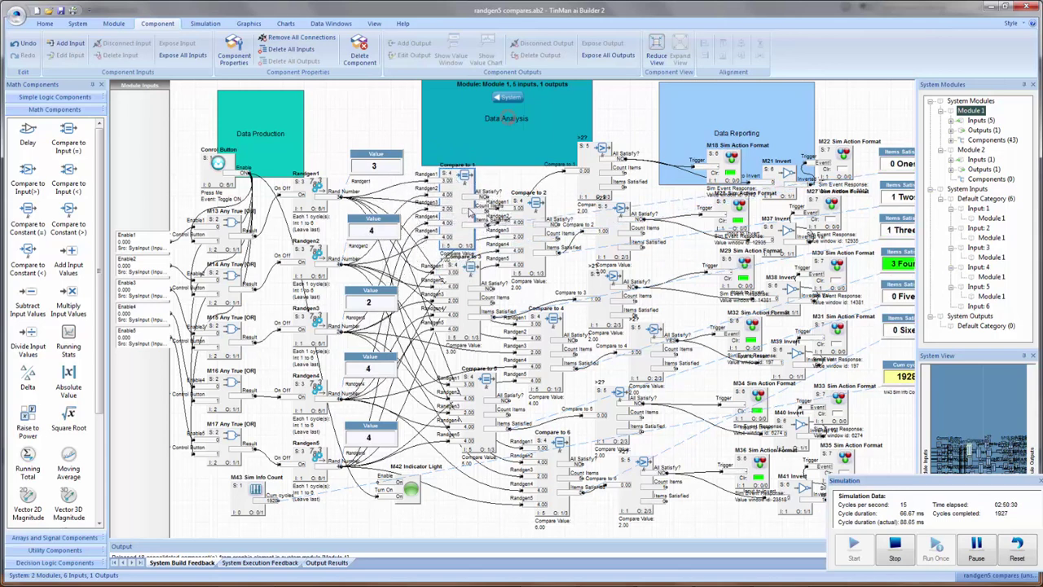
drag(461, 210, 460, 202)
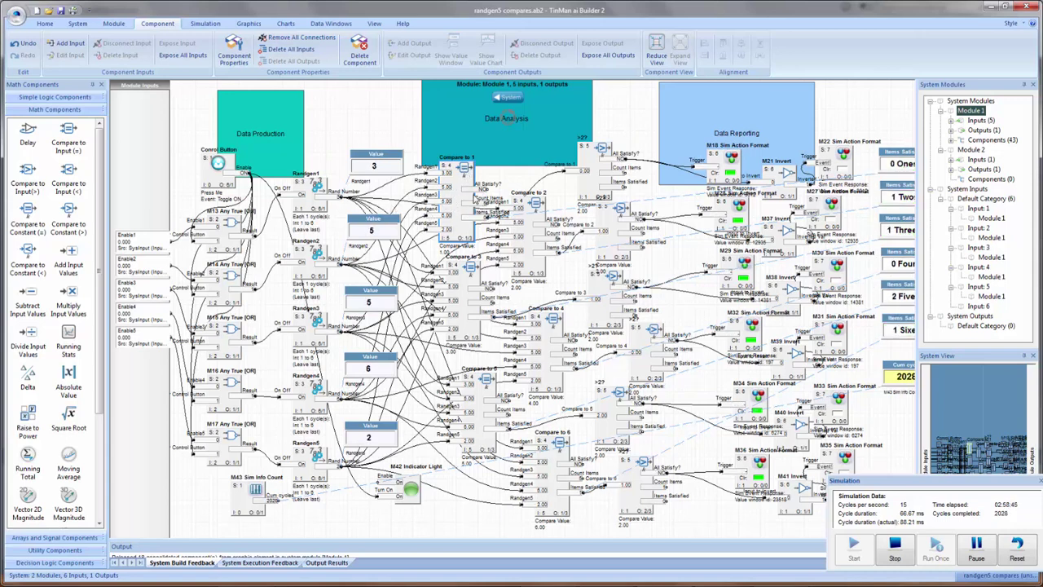
click(616, 116)
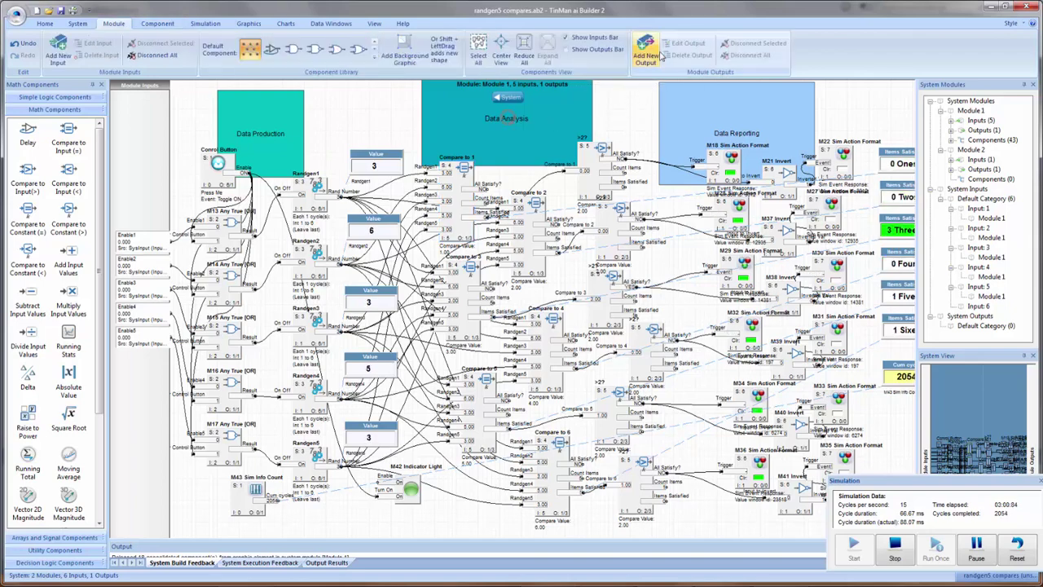
- Reduce all components in the module to icon view and shorten the Data Production graphic so it clears the Control Button
click(526, 47)
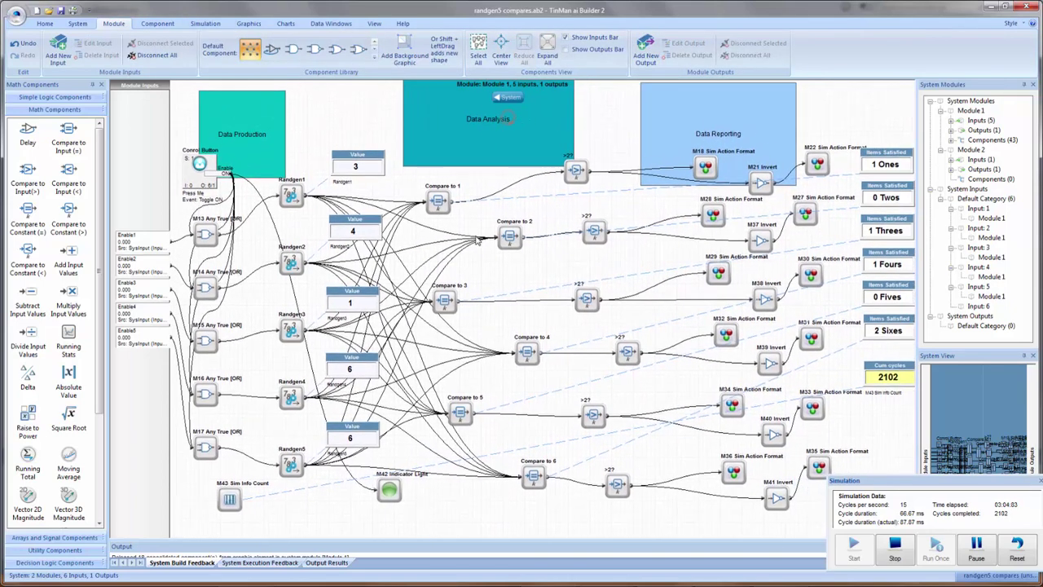
click(264, 149)
drag(284, 171, 274, 129)
click(278, 163)
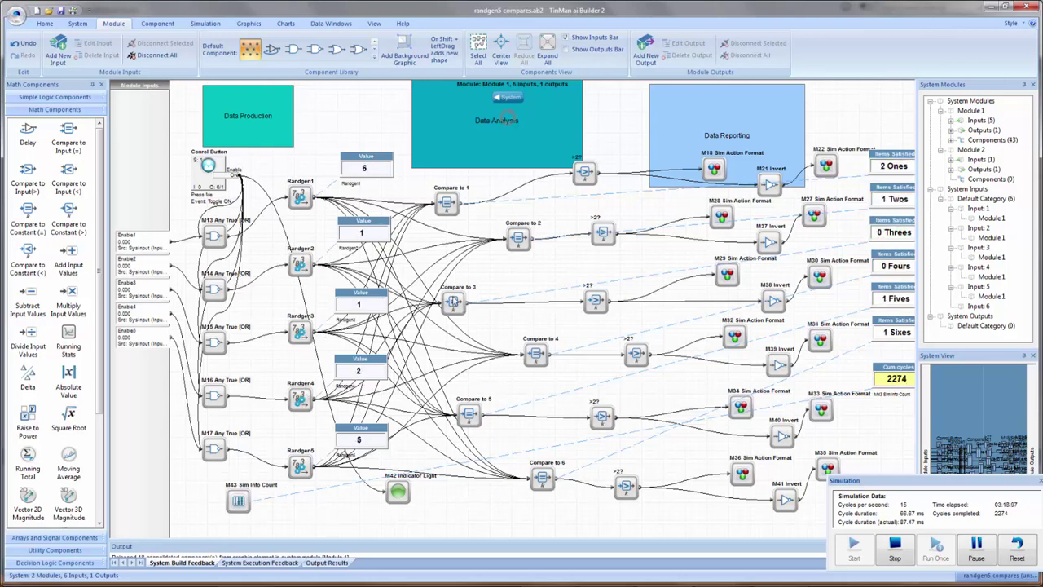
- Move the reduced Compare to 3 component slightly right, closer to its >2? component
drag(454, 302, 466, 307)
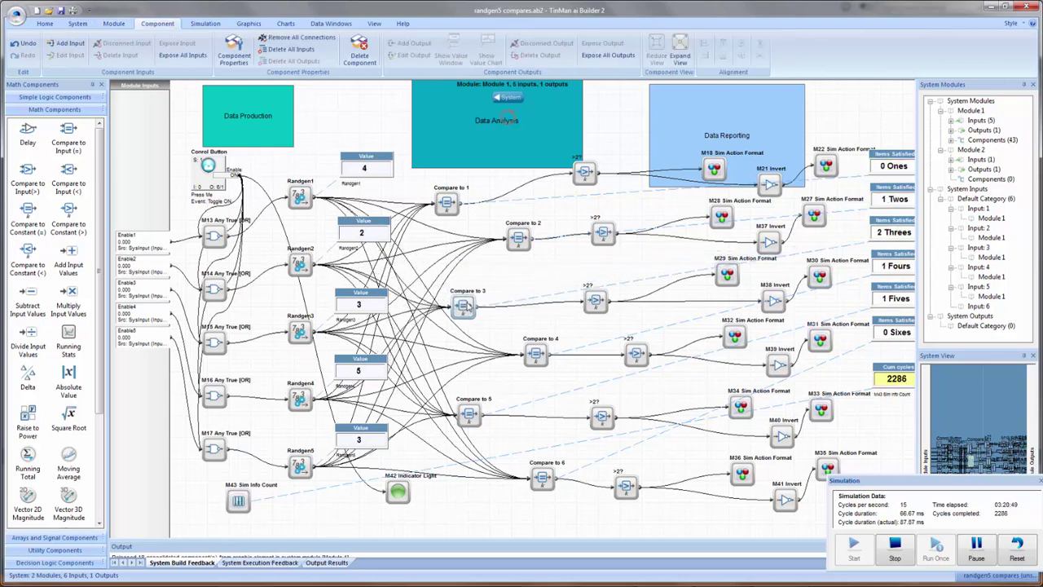
click(495, 337)
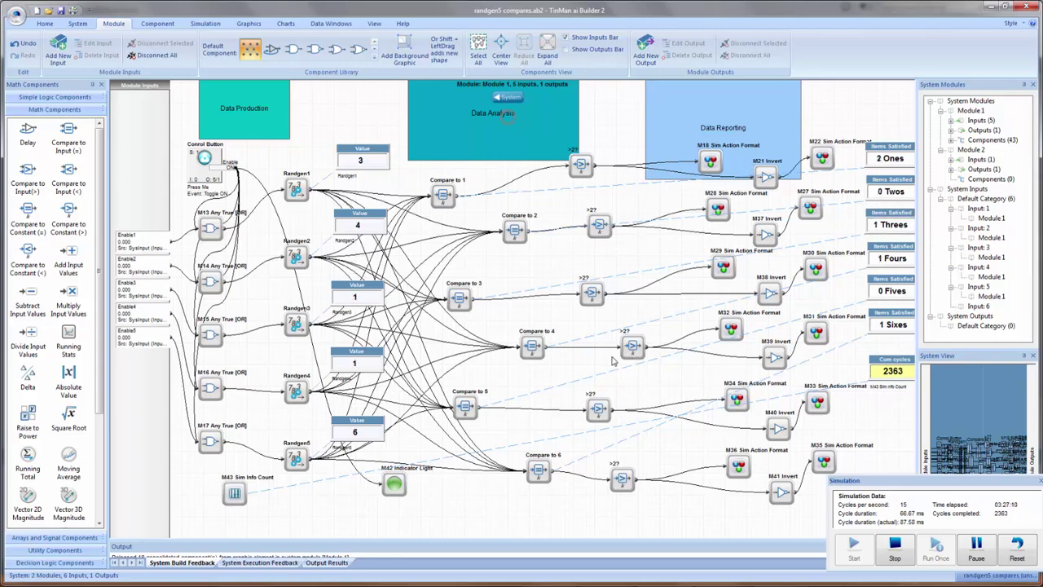
drag(612, 360, 603, 332)
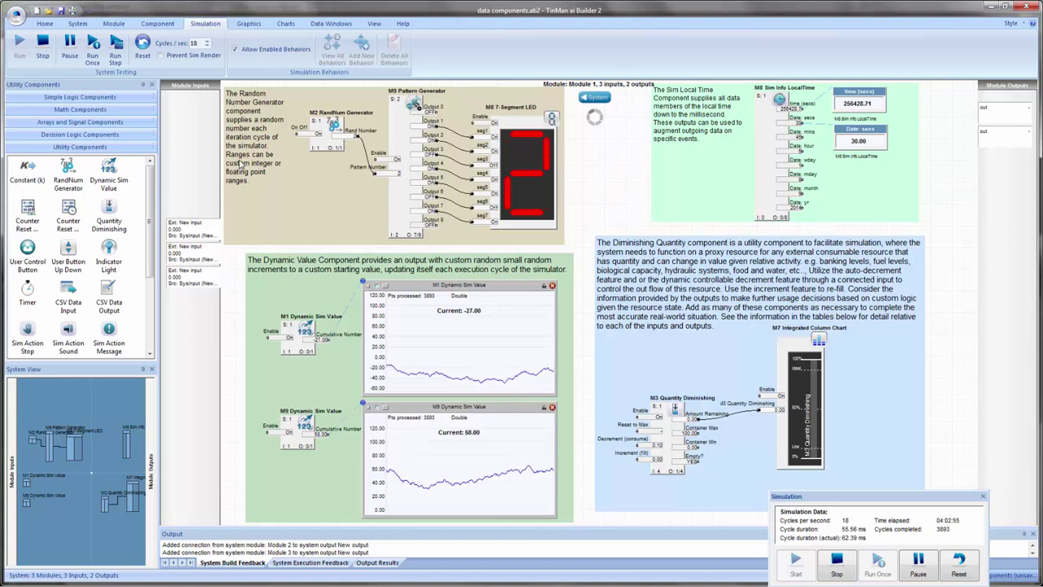
- In the data components file, reposition the RandNum Generator, the upper Dynamic Sim Value and the Quantity Diminishing components slightly
drag(330, 138, 325, 151)
drag(301, 335, 302, 322)
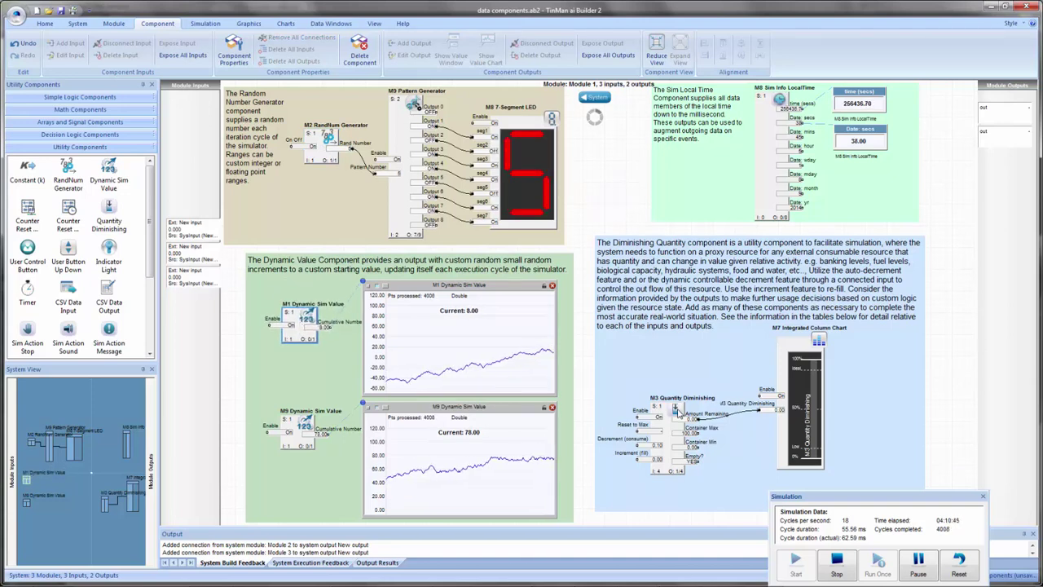
drag(676, 410, 676, 391)
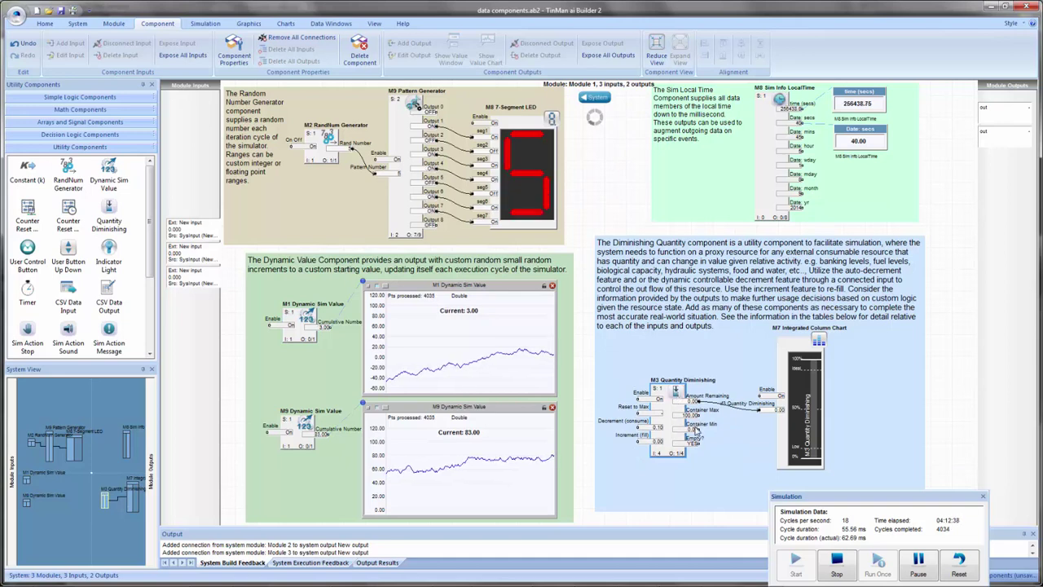
- Reset the running simulation and select the Quantity Diminishing component that feeds the column chart
click(959, 562)
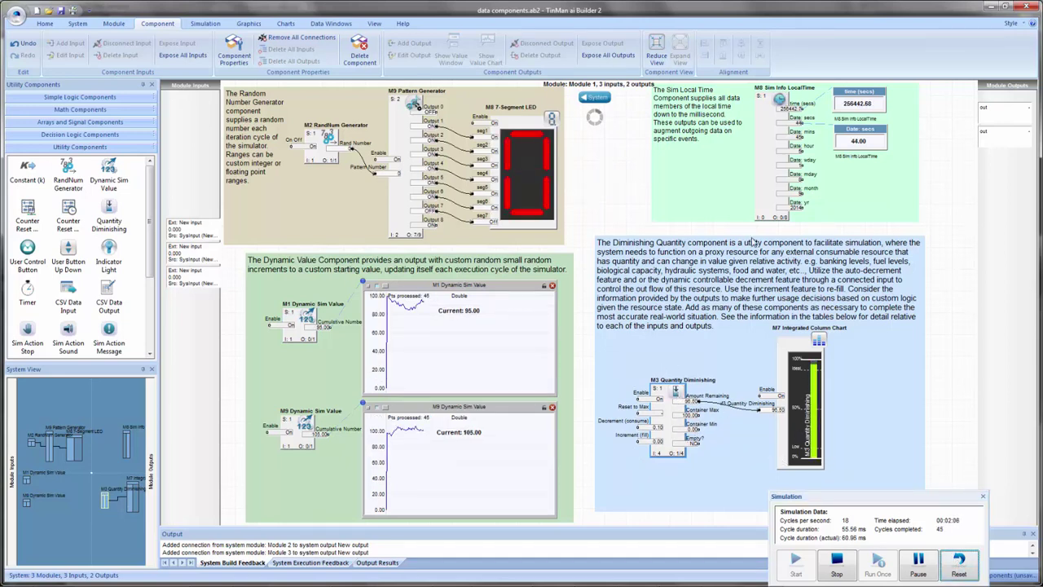
drag(760, 143, 759, 139)
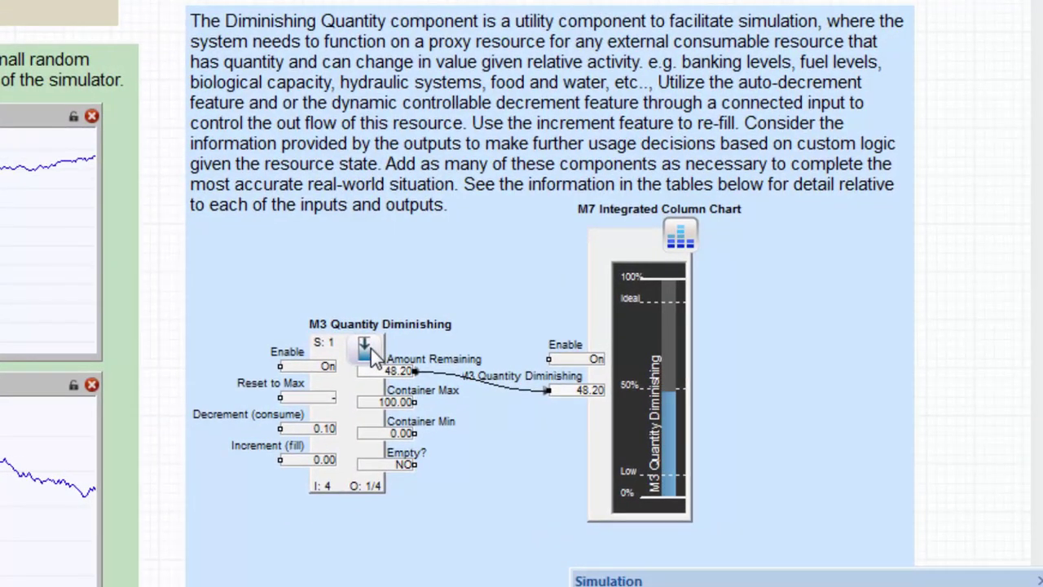
click(371, 348)
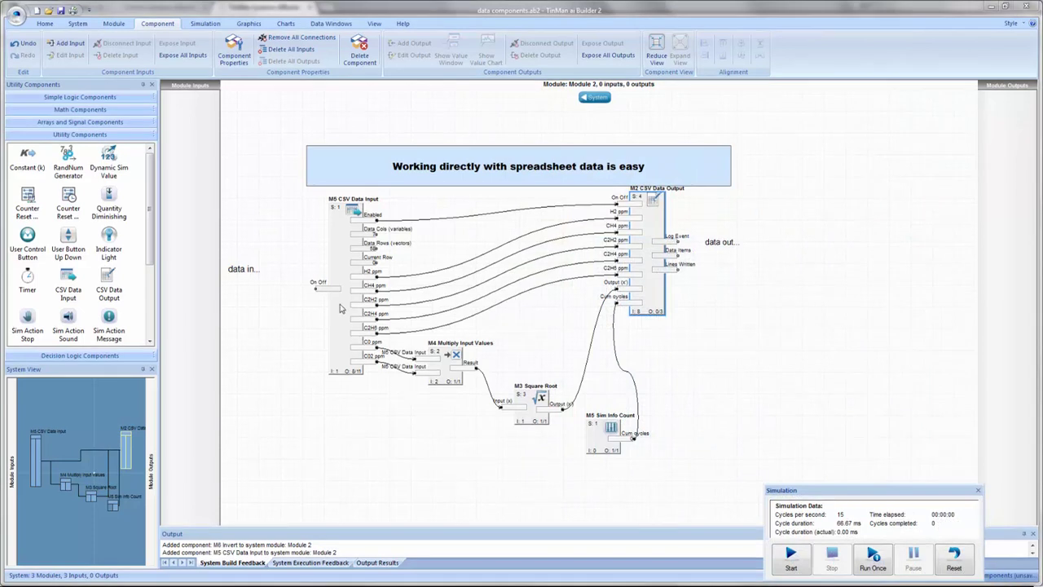
- Nudge the connected CSV Data Input and CSV Data Output components, and add a new one of each type in free space below them
drag(340, 308, 322, 299)
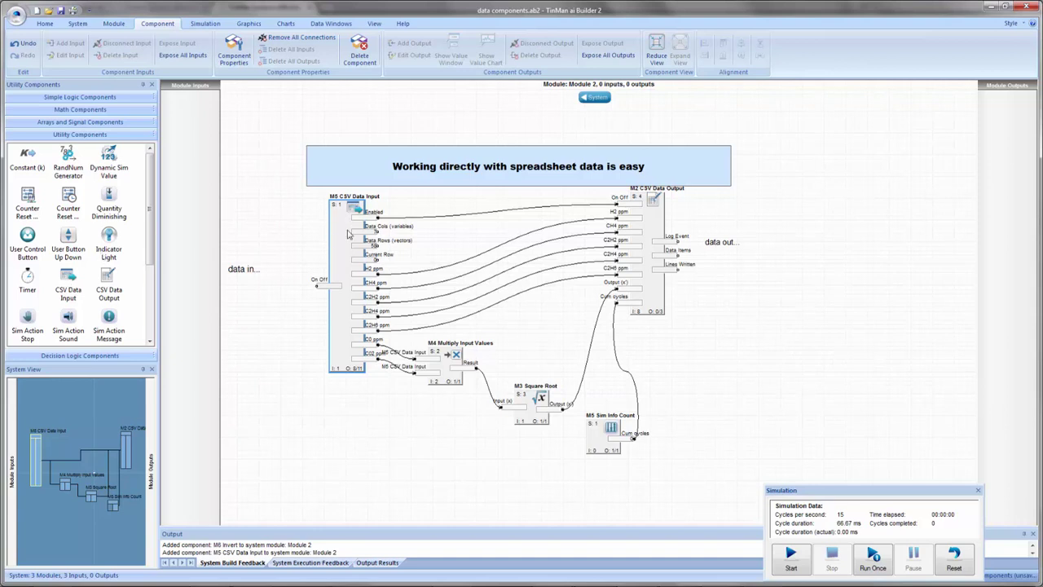
drag(656, 212, 660, 222)
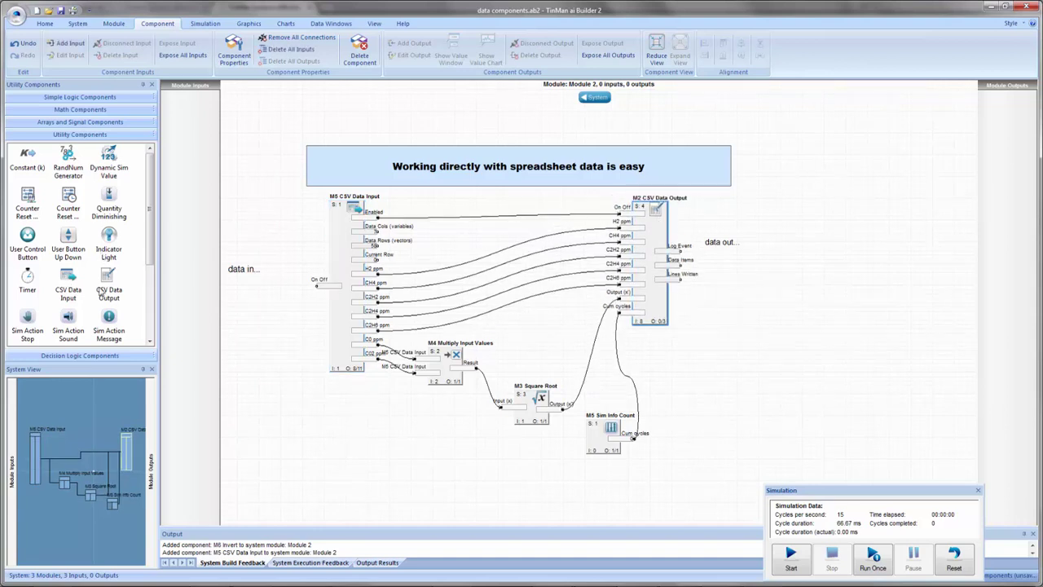
drag(68, 281, 342, 424)
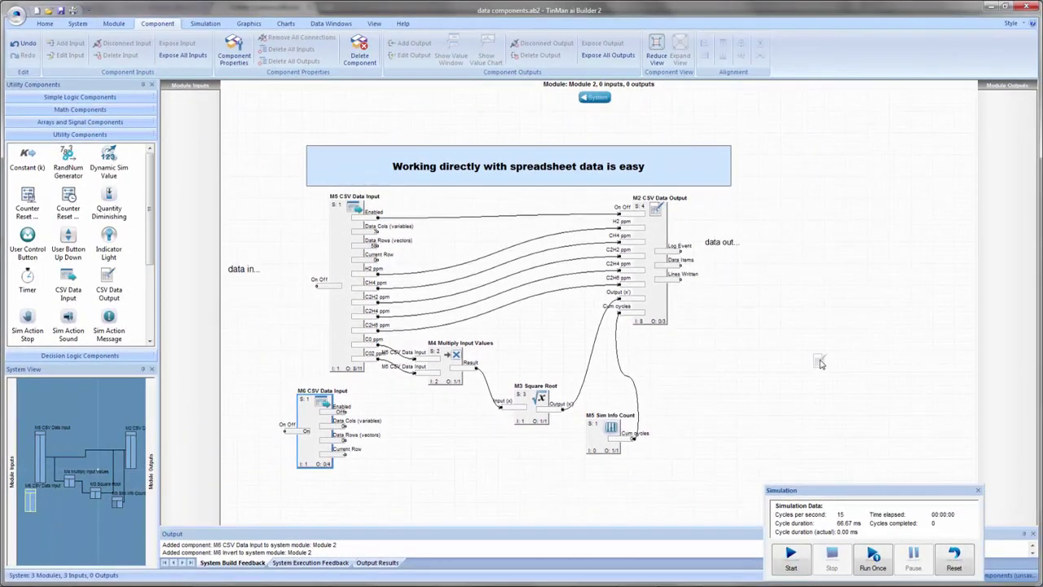
click(823, 347)
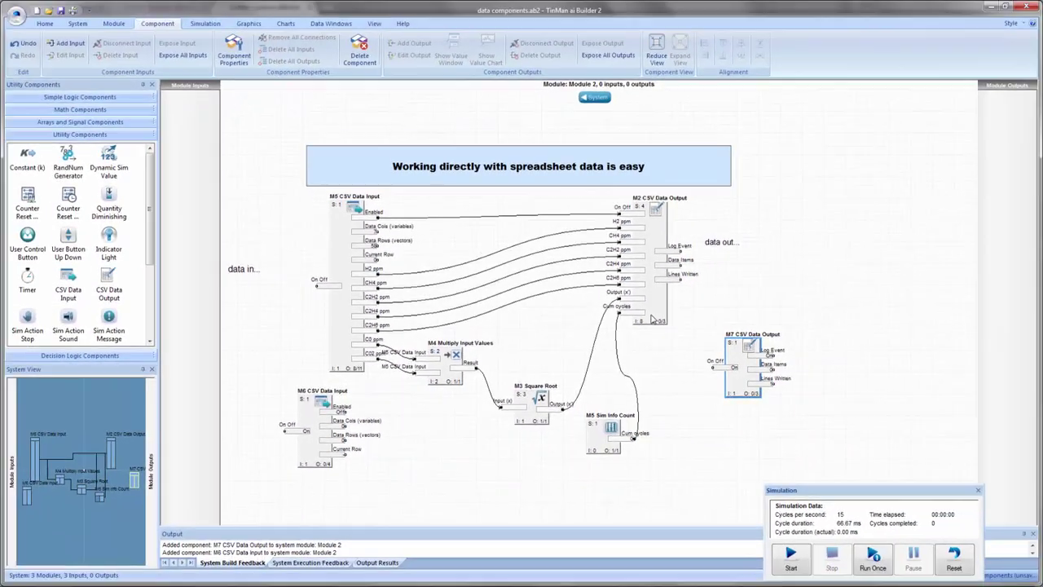
- Move the Sim Info Count component slightly left, and run the CSV module's simulation until stopping it
drag(611, 429, 607, 435)
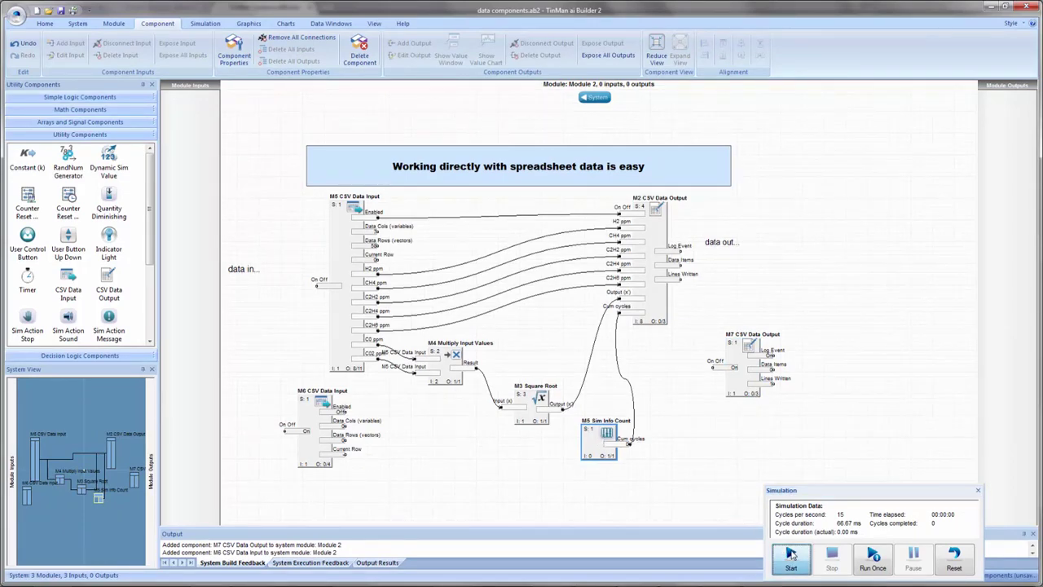
click(792, 557)
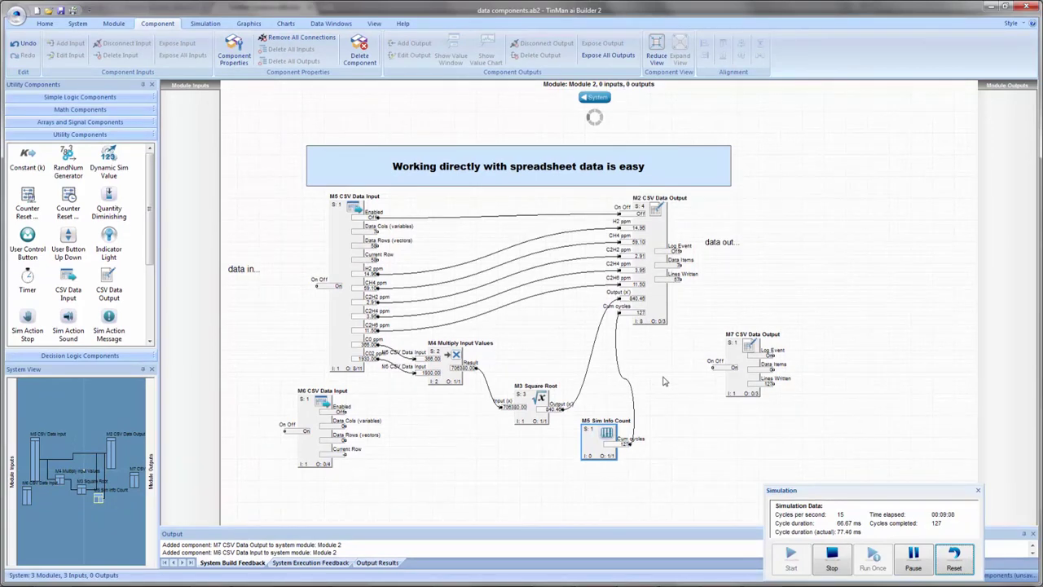
click(829, 558)
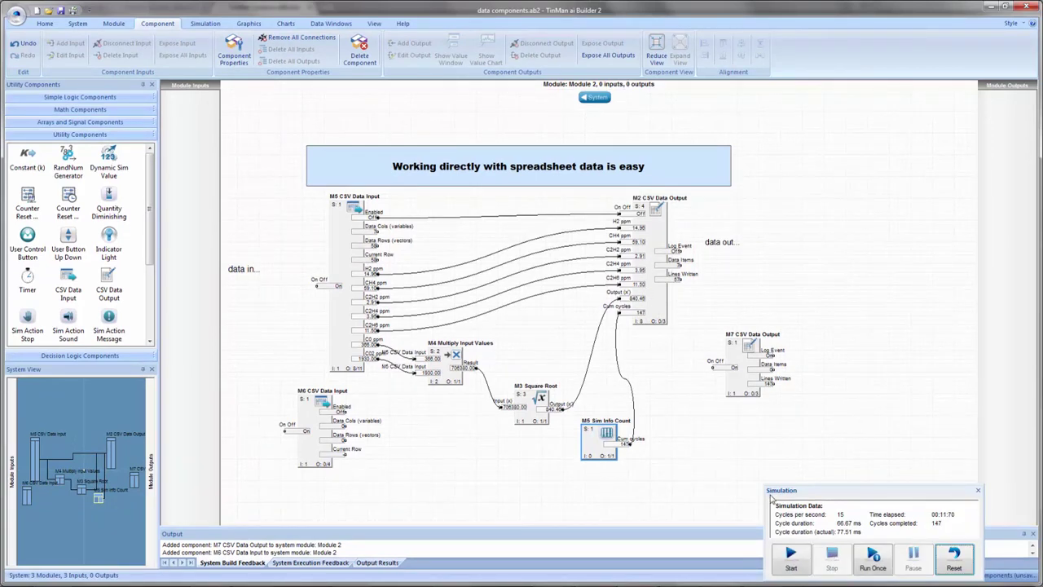